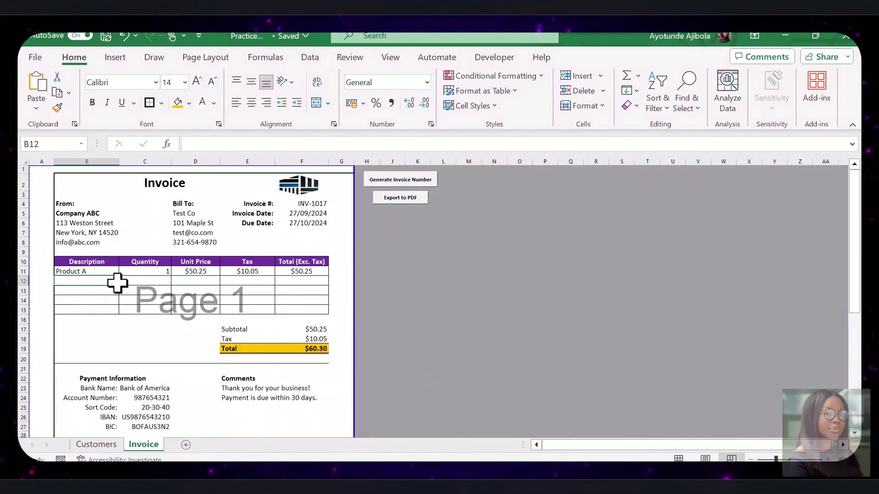
Check the empty line-item cells B12:D13 and the Total cell's formula
{"action": "left_click_drag", "start_coordinate": [117, 283], "coordinate": [207, 287]}
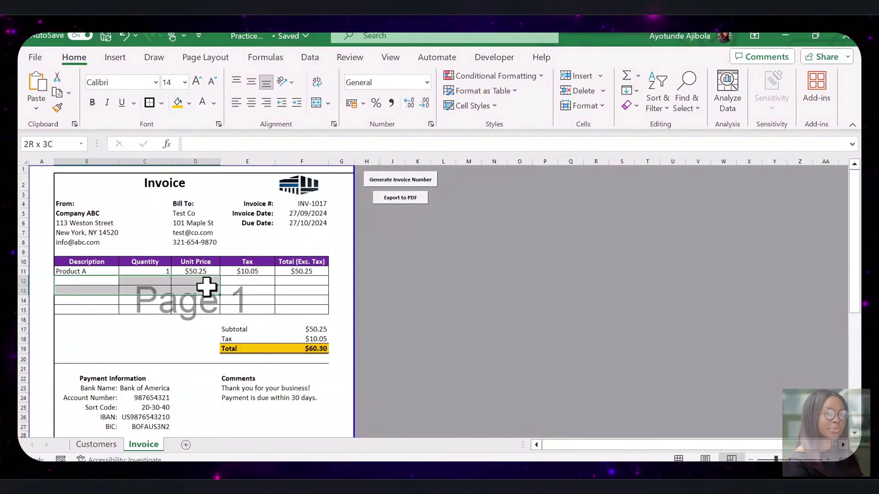
{"action": "scroll", "coordinate": [257, 308], "scroll_direction": "down", "scroll_amount": 1}
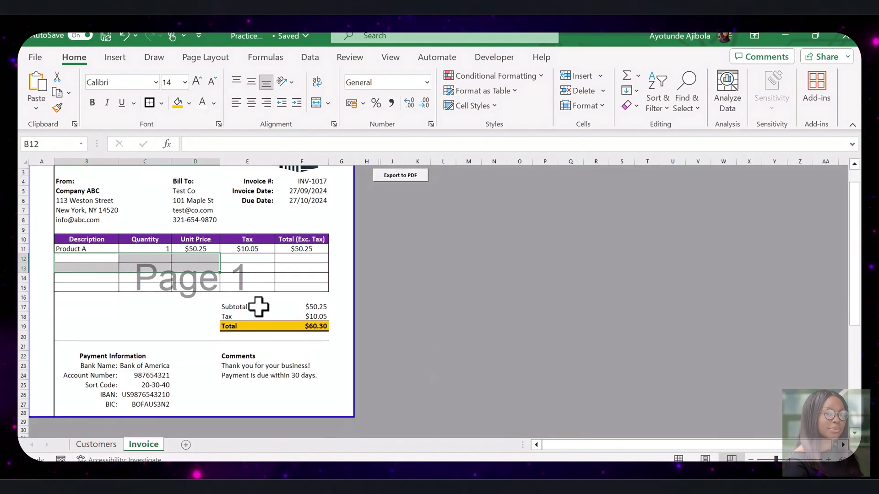
{"action": "left_click", "coordinate": [302, 326]}
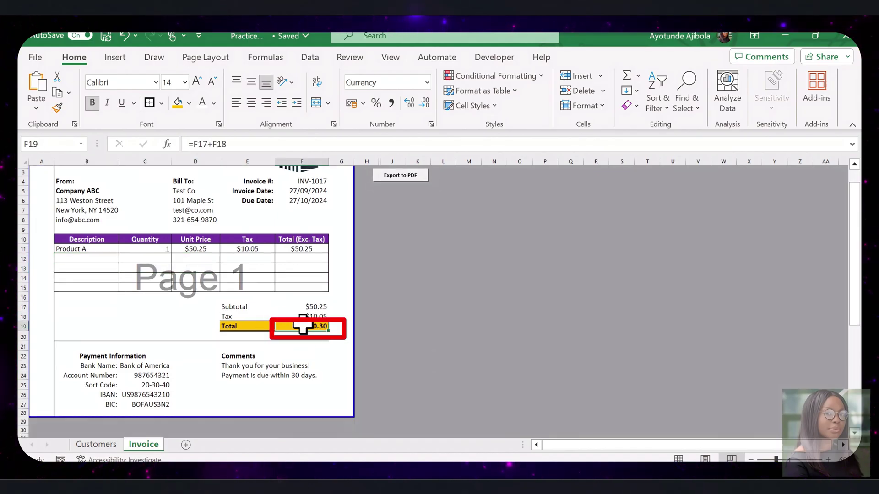
{"action": "scroll", "coordinate": [297, 320], "scroll_direction": "up", "scroll_amount": 1}
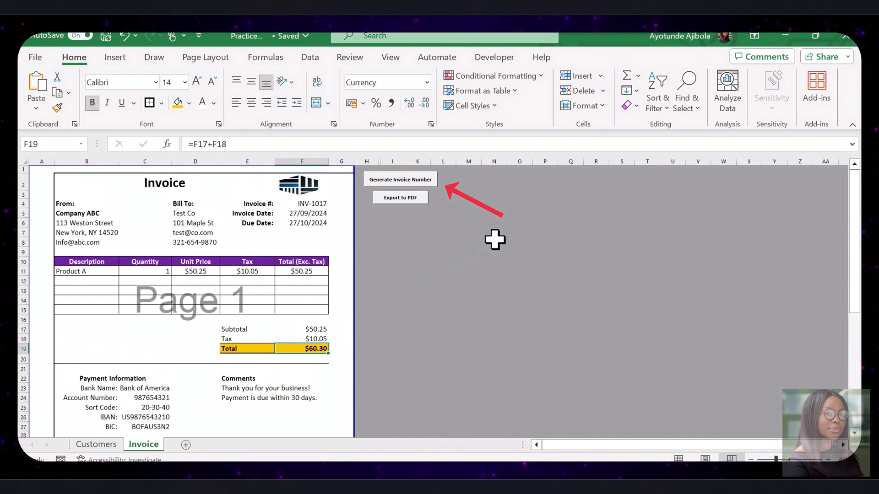
Generate the invoice number twice to INV-1019 and export it as INV-1019_Test Co.pdf
{"action": "left_click", "coordinate": [406, 183]}
{"action": "left_click", "coordinate": [407, 183]}
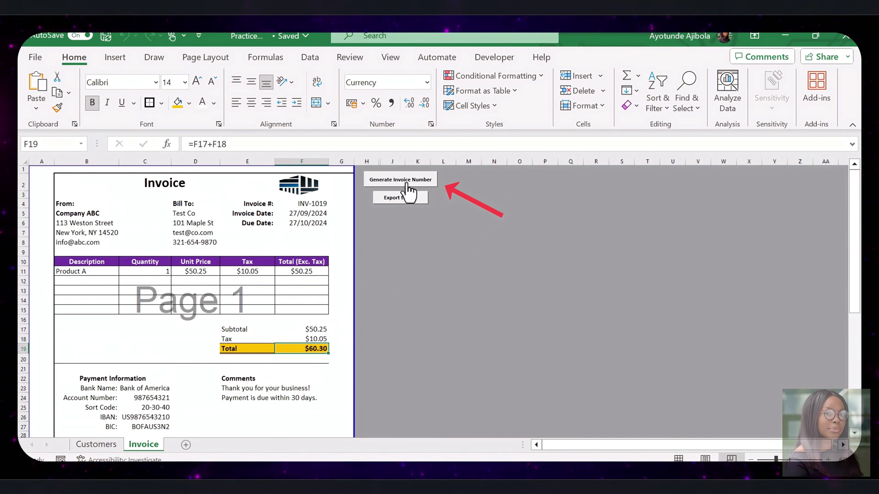
{"action": "left_click", "coordinate": [314, 203]}
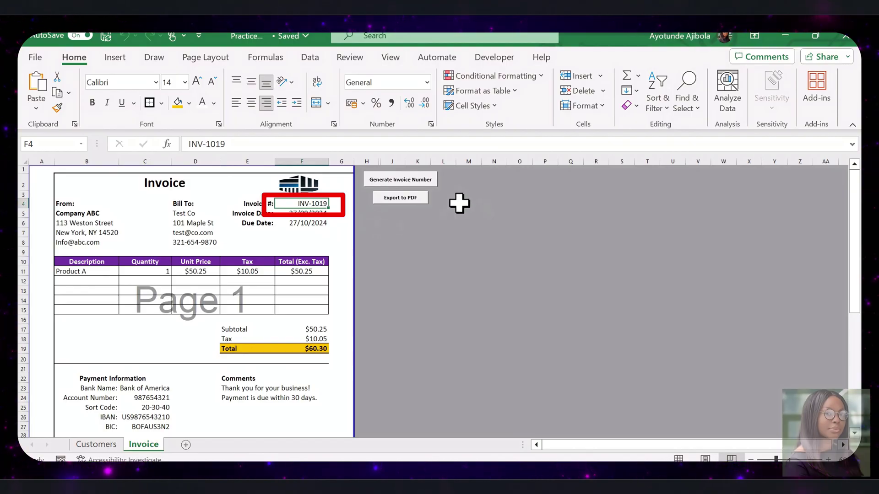
{"action": "left_click", "coordinate": [418, 209]}
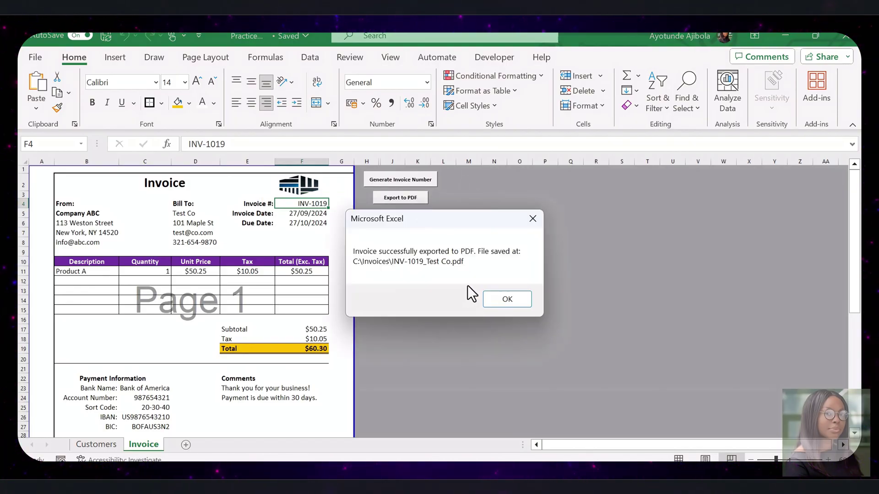
{"action": "left_click", "coordinate": [494, 299]}
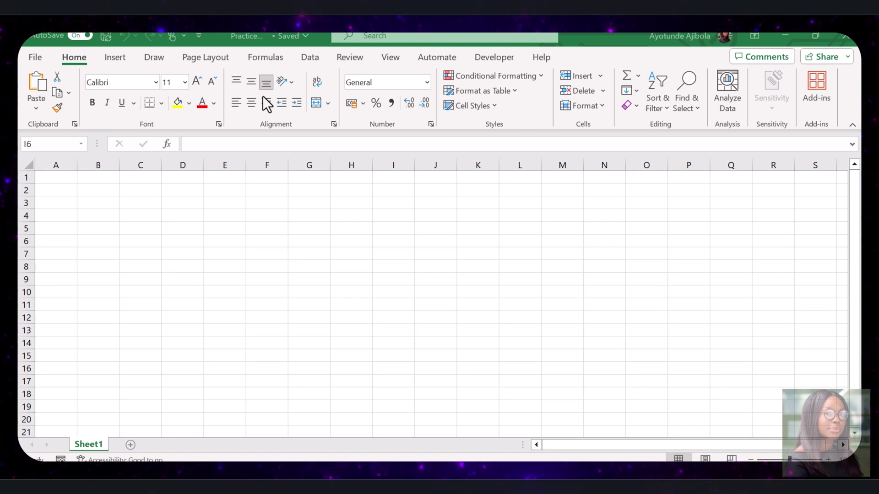
Rename the Sheet1 tab to Customers
{"action": "double_click", "coordinate": [91, 444]}
{"action": "type", "text": "Customers"}
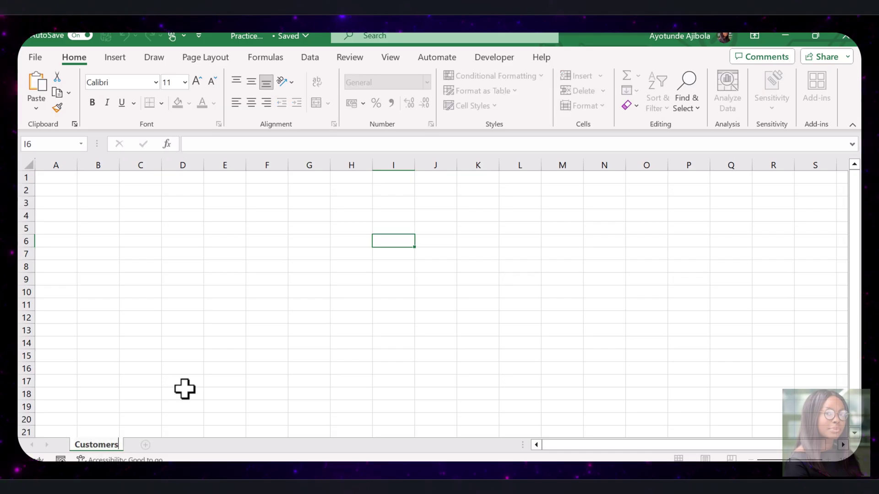
{"action": "left_click", "coordinate": [212, 356]}
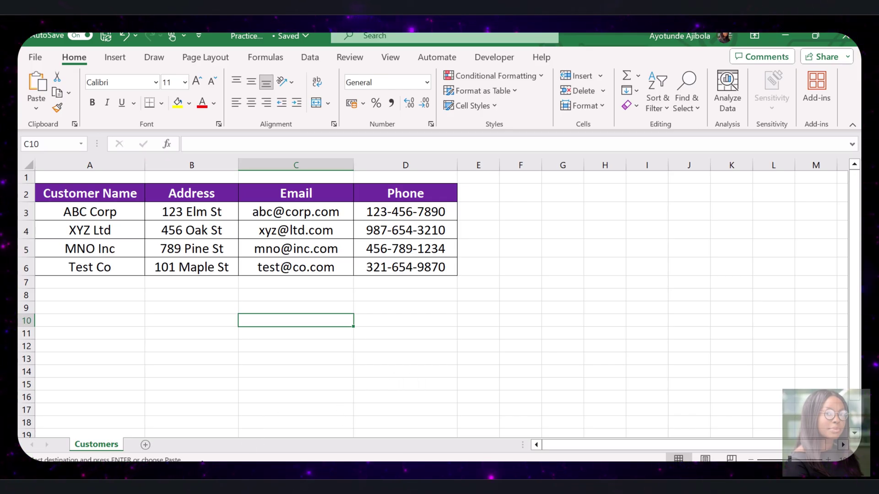
Insert a new sheet named Invoice and uncheck Page Layout's Gridlines View option
{"action": "left_click", "coordinate": [143, 443]}
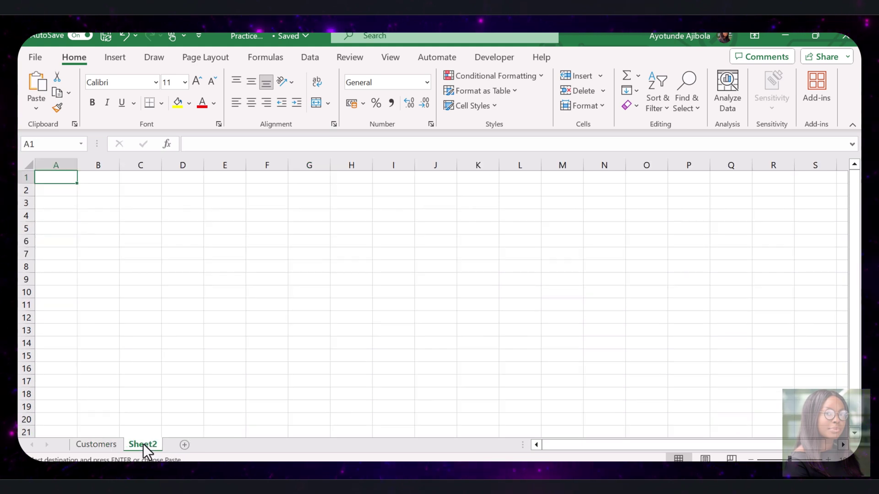
{"action": "double_click", "coordinate": [143, 444]}
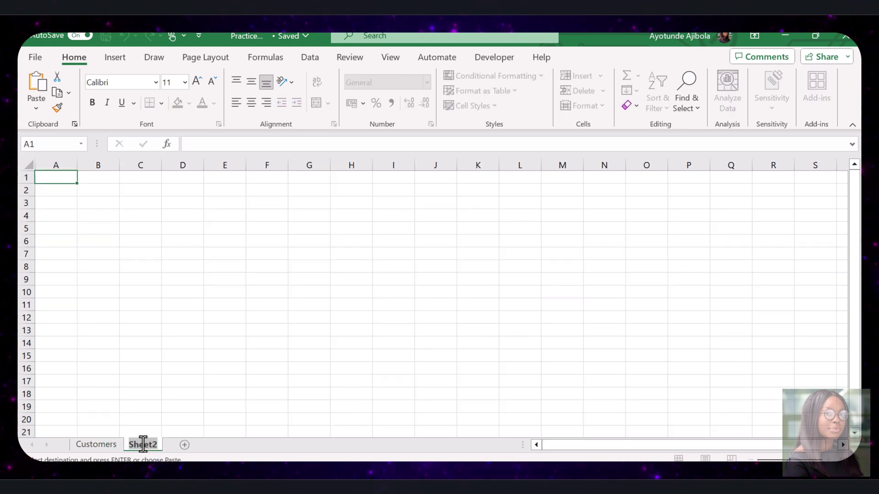
{"action": "type", "text": "Invoice"}
{"action": "left_click", "coordinate": [205, 368]}
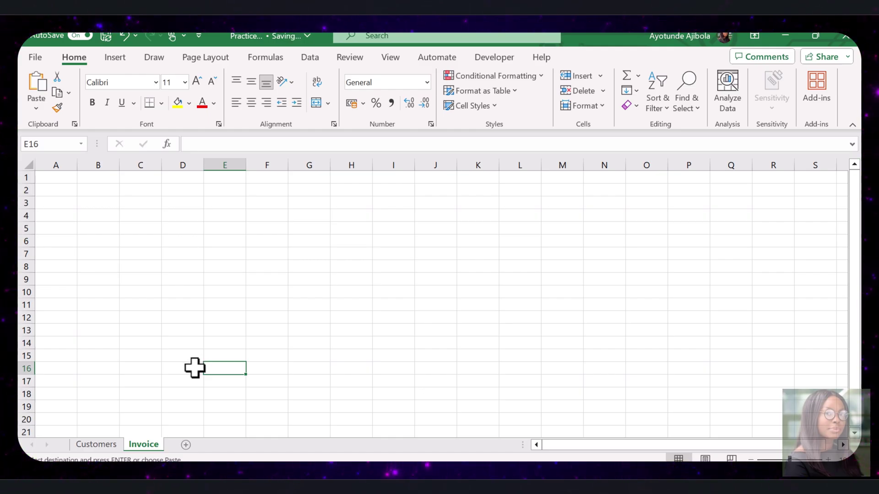
{"action": "left_click", "coordinate": [212, 59]}
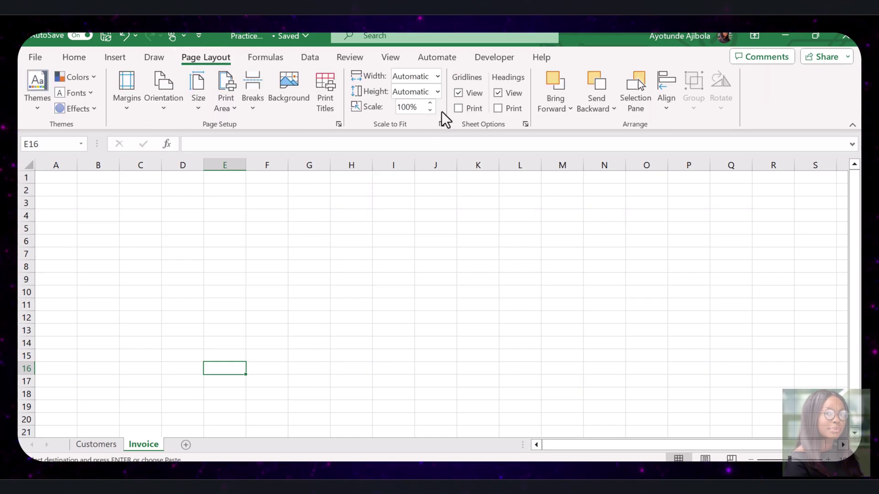
{"action": "left_click", "coordinate": [458, 93]}
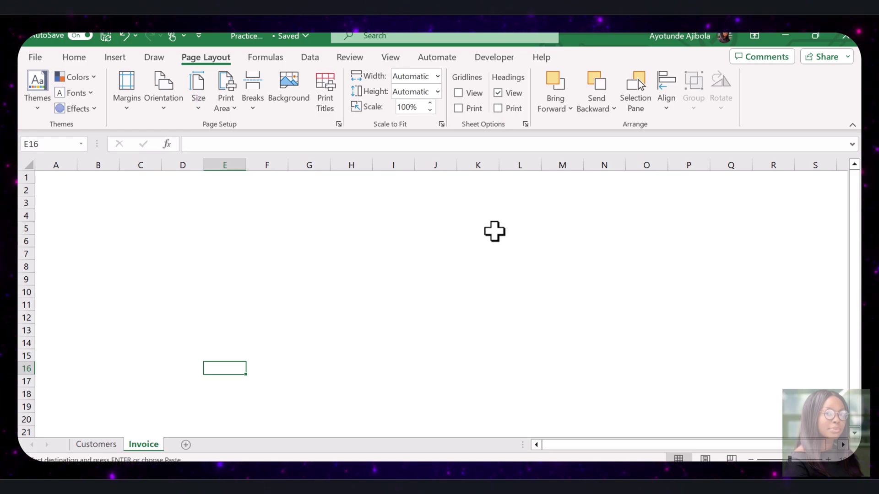
Insert the professional_logo picture from this device and shrink it to about 2.17 × 2.61 cm
{"action": "left_click", "coordinate": [121, 55]}
{"action": "left_click", "coordinate": [175, 112]}
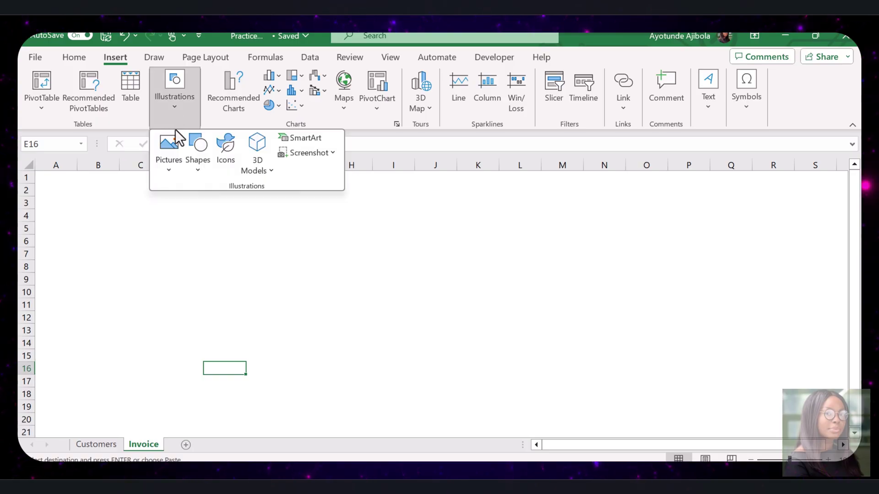
{"action": "left_click", "coordinate": [170, 161]}
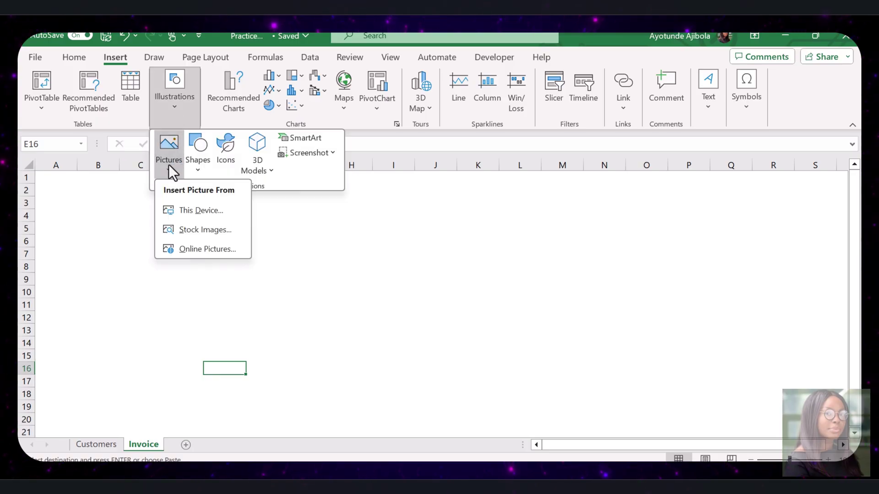
{"action": "left_click", "coordinate": [187, 209]}
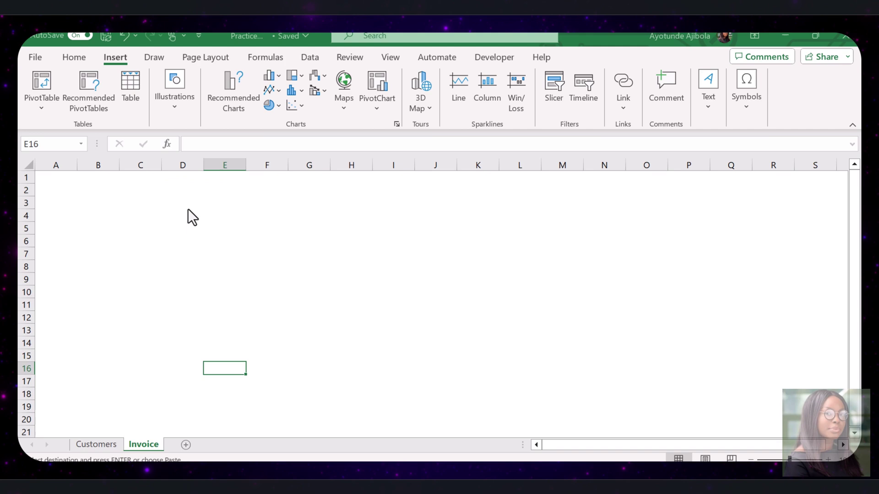
{"action": "left_click", "coordinate": [226, 204]}
{"action": "left_click", "coordinate": [341, 319]}
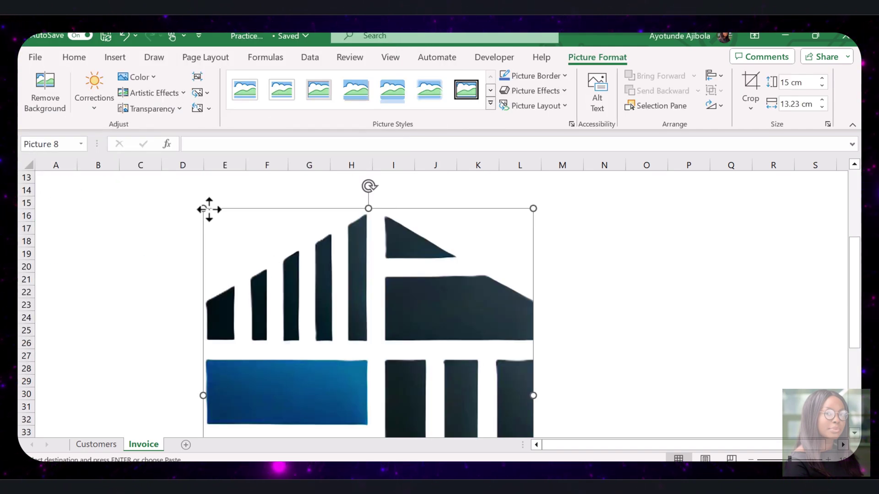
{"action": "left_click_drag", "start_coordinate": [203, 208], "coordinate": [298, 286]}
{"action": "left_click_drag", "start_coordinate": [373, 363], "coordinate": [265, 214]}
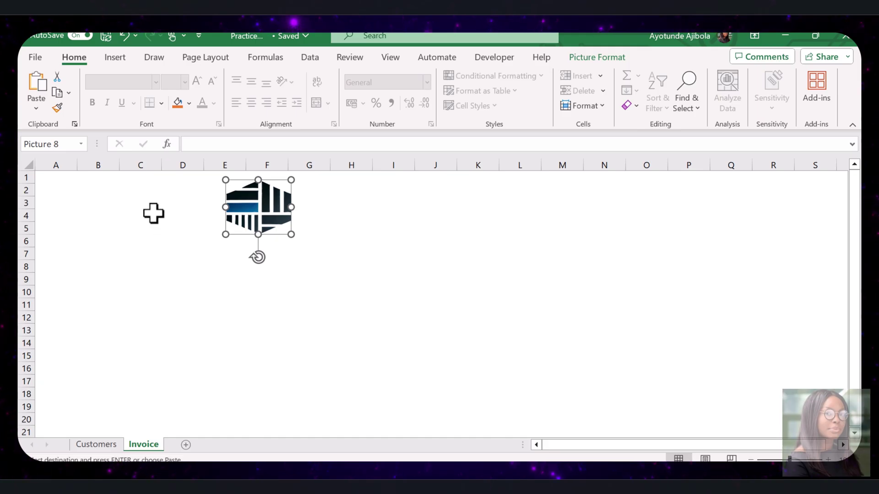
Type the title Invoice in B2 and move the logo right to columns G–H
{"action": "left_click", "coordinate": [92, 194]}
{"action": "type", "text": "Invoice"}
{"action": "left_click", "coordinate": [127, 242]}
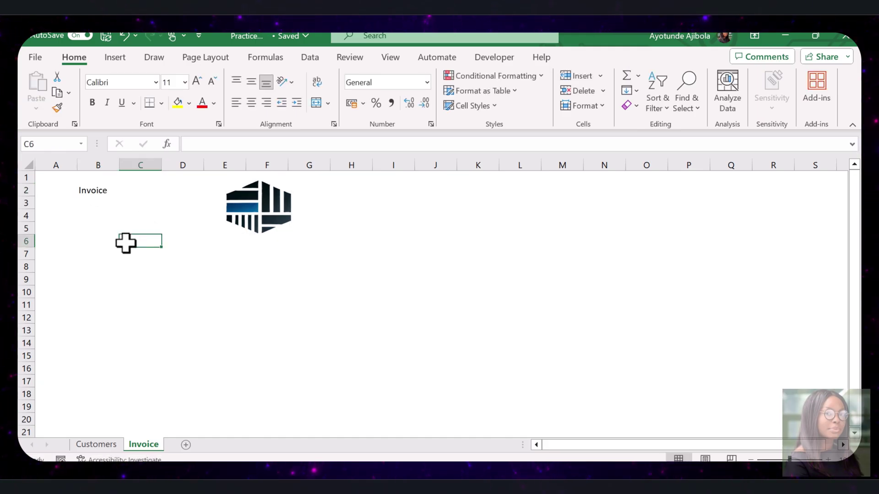
{"action": "left_click_drag", "start_coordinate": [258, 207], "coordinate": [322, 212]}
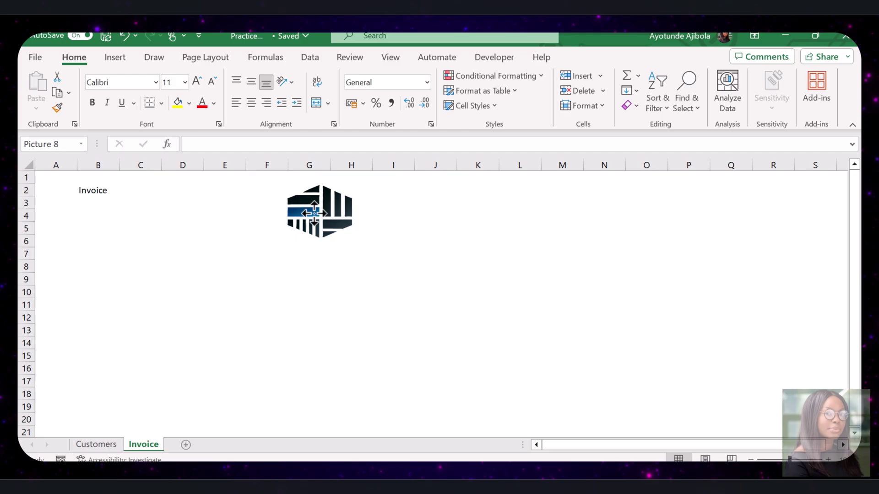
Merge and centre B2:E2, bold the title, and enlarge its font beyond 20
{"action": "left_click_drag", "start_coordinate": [98, 191], "coordinate": [216, 193]}
{"action": "left_click", "coordinate": [316, 104]}
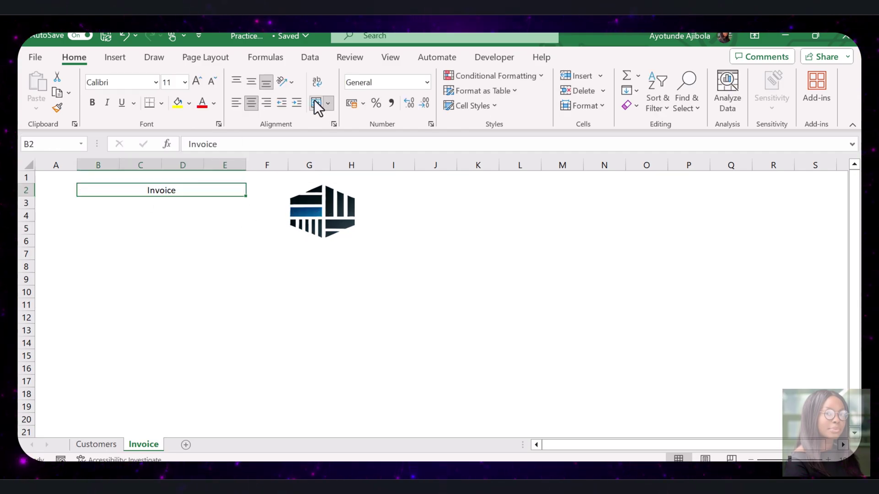
{"action": "left_click", "coordinate": [193, 83]}
{"action": "left_click", "coordinate": [193, 83]}
{"action": "left_click", "coordinate": [193, 82]}
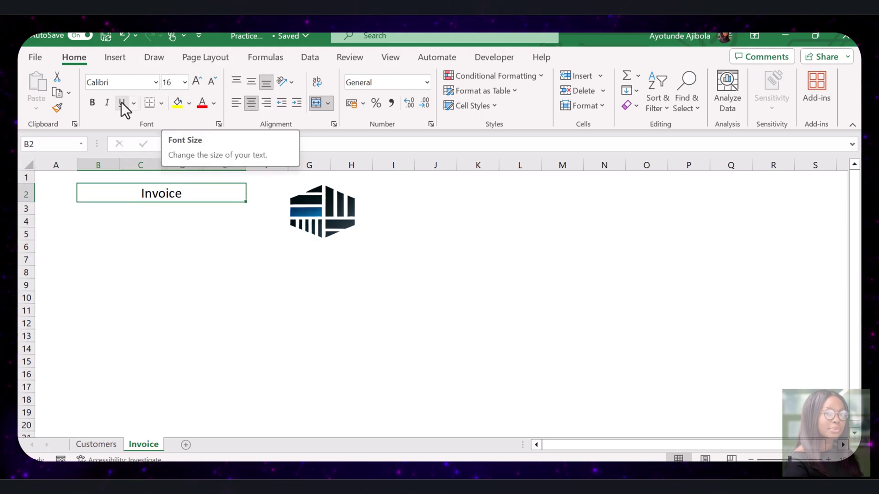
{"action": "left_click", "coordinate": [95, 102]}
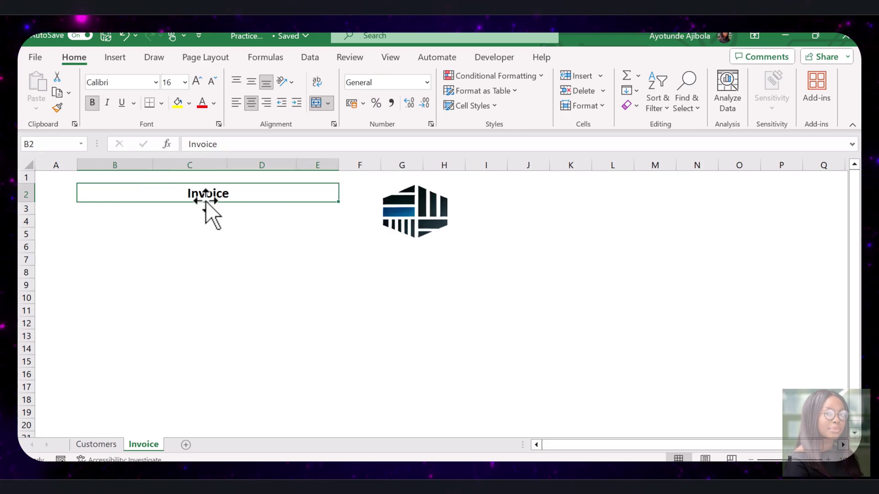
{"action": "left_click", "coordinate": [197, 82]}
{"action": "left_click", "coordinate": [195, 83]}
{"action": "left_click", "coordinate": [196, 83]}
{"action": "left_click", "coordinate": [262, 256]}
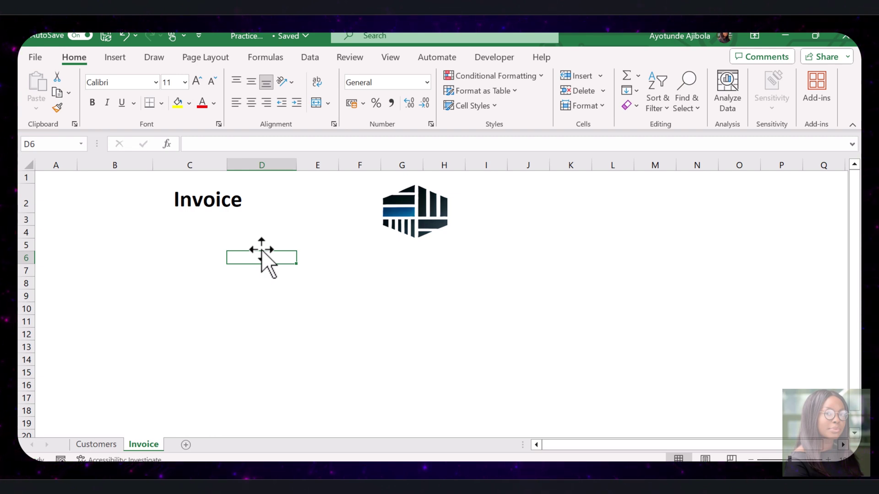
Enter FROM: in B4 and paste the sender's four-line address into B5:B8
{"action": "left_click", "coordinate": [110, 237]}
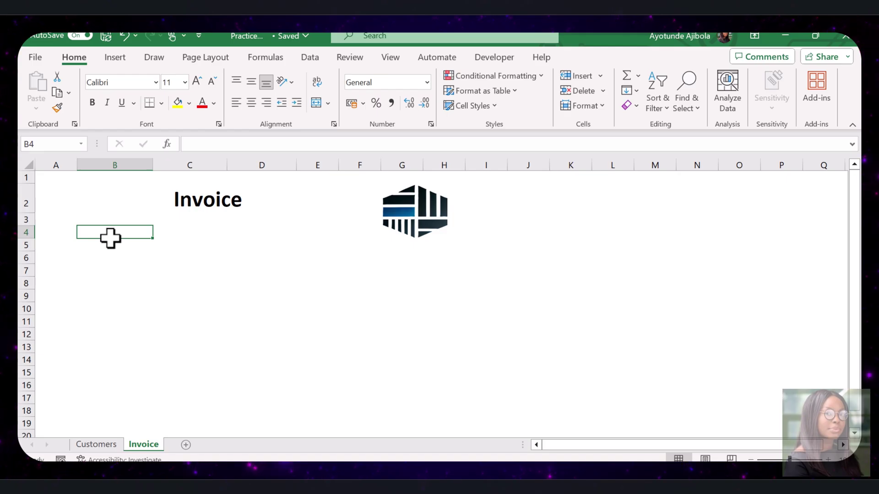
{"action": "type", "text": "FROM:"}
{"action": "key", "text": "Return"}
{"action": "left_click", "coordinate": [110, 233]}
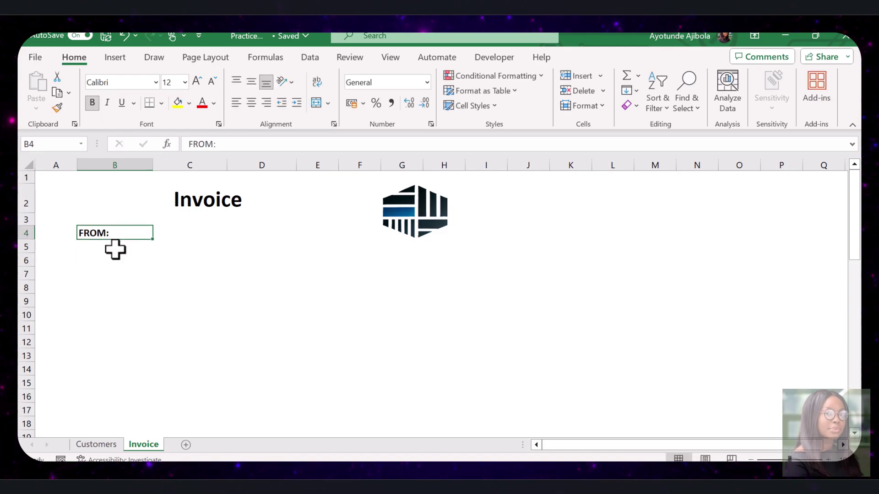
{"action": "left_click_drag", "start_coordinate": [114, 248], "coordinate": [121, 291]}
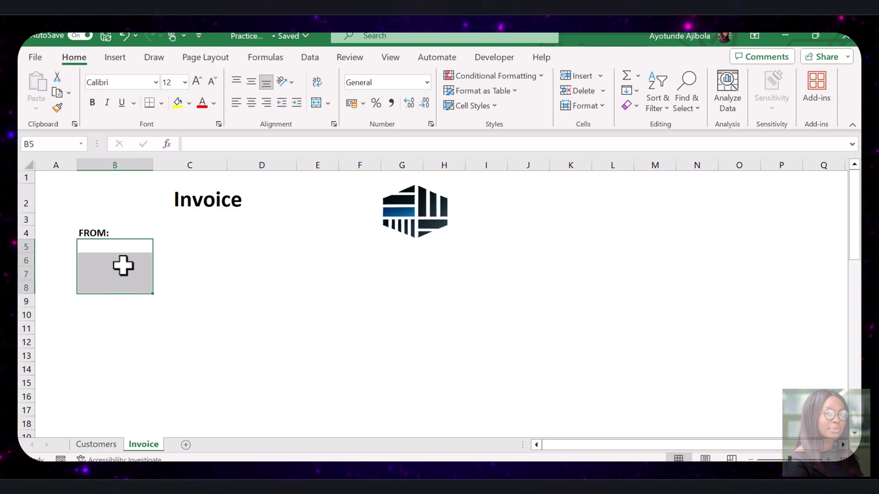
{"action": "left_click", "coordinate": [94, 245]}
{"action": "key", "text": "ctrl+v"}
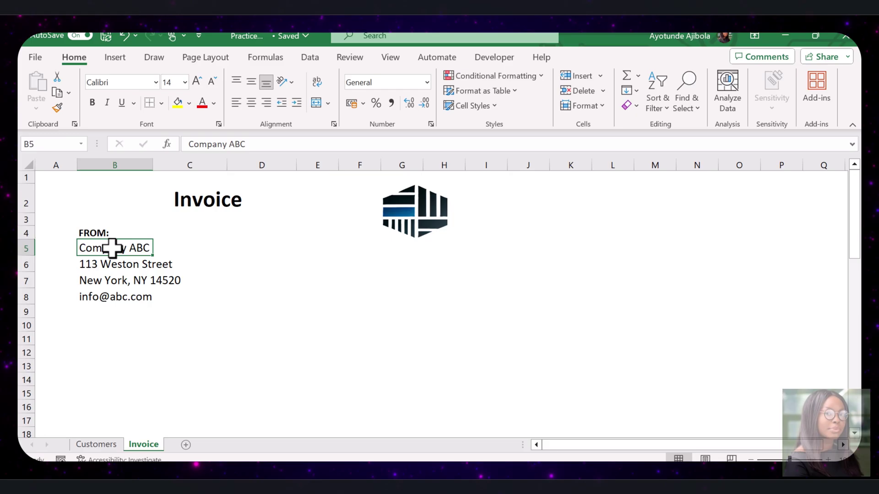
Bold Company ABC and autofit column B to its text
{"action": "left_click", "coordinate": [93, 103]}
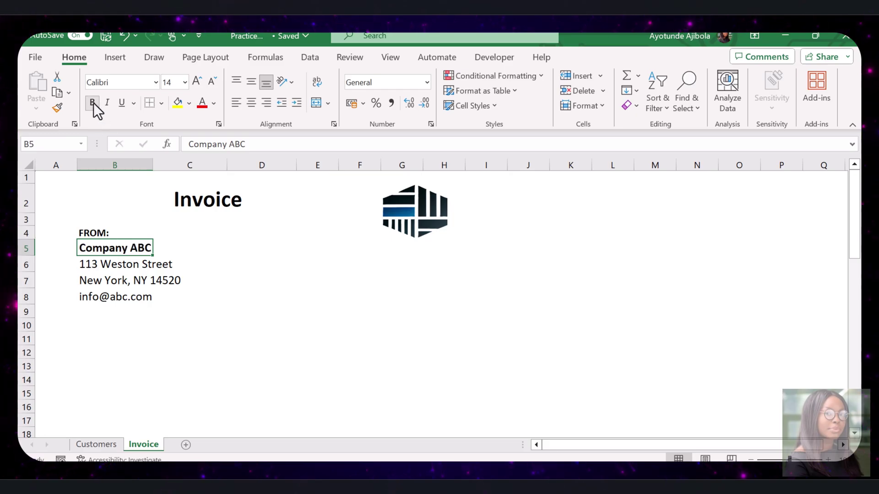
{"action": "double_click", "coordinate": [153, 165]}
{"action": "left_click", "coordinate": [297, 245]}
Add a bold BILL TO: label in D4 and select D5:D7 beneath it
{"action": "left_click", "coordinate": [295, 230]}
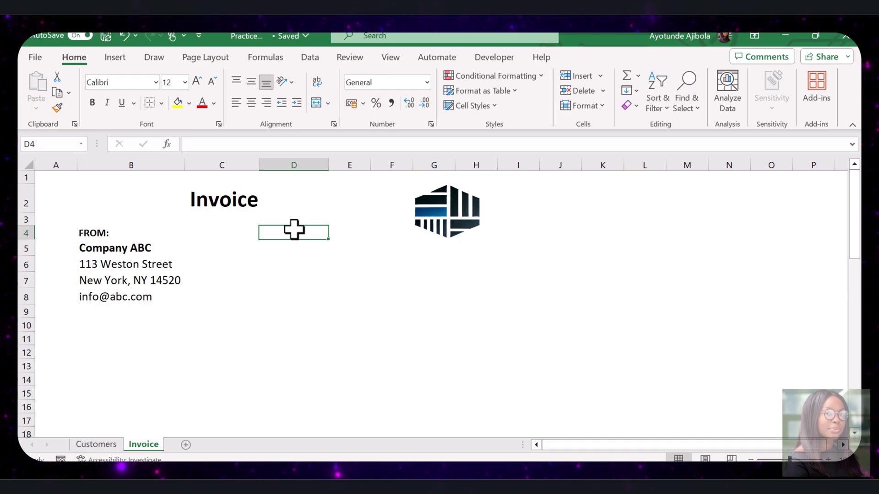
{"action": "type", "text": "BILL TO:"}
{"action": "left_click", "coordinate": [305, 279]}
{"action": "left_click", "coordinate": [291, 232]}
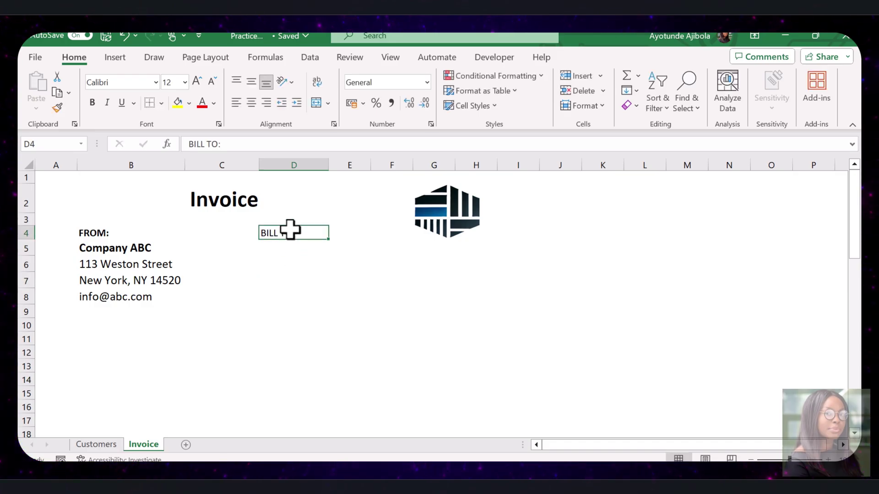
{"action": "left_click", "coordinate": [92, 103]}
{"action": "left_click", "coordinate": [294, 249]}
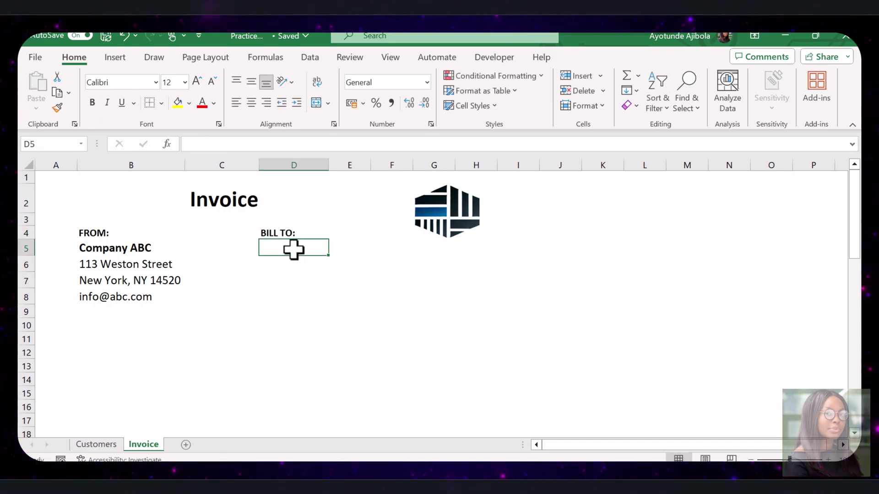
{"action": "left_click_drag", "start_coordinate": [292, 249], "coordinate": [290, 277]}
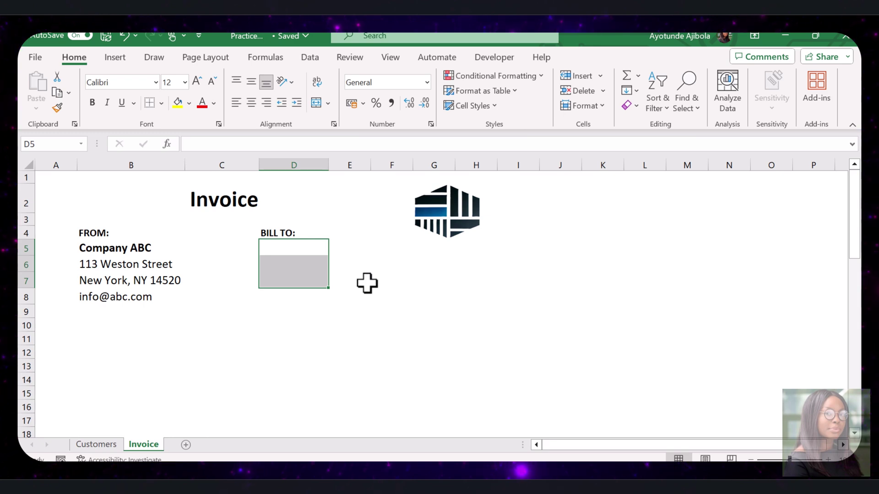
Undo the last logo change and enter INVOICE # in E4
{"action": "left_click", "coordinate": [491, 322]}
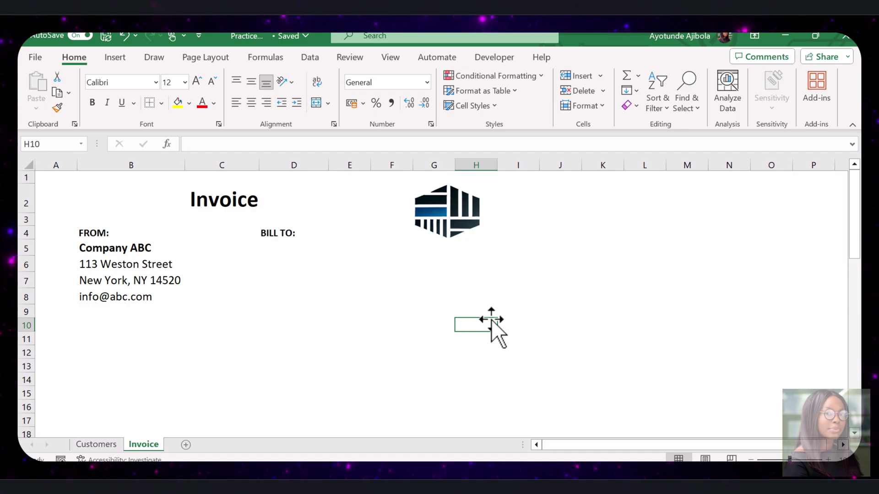
{"action": "key", "text": "ctrl+z"}
{"action": "left_click", "coordinate": [353, 231]}
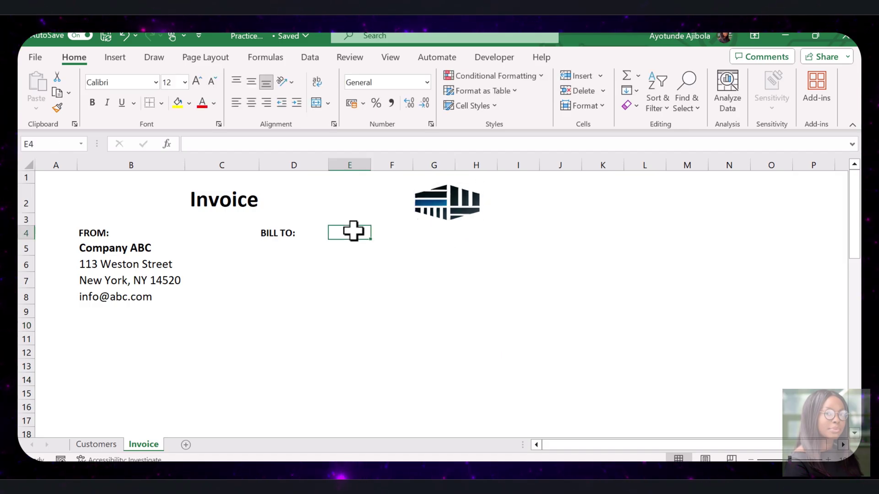
{"action": "type", "text": "INVOICE"}
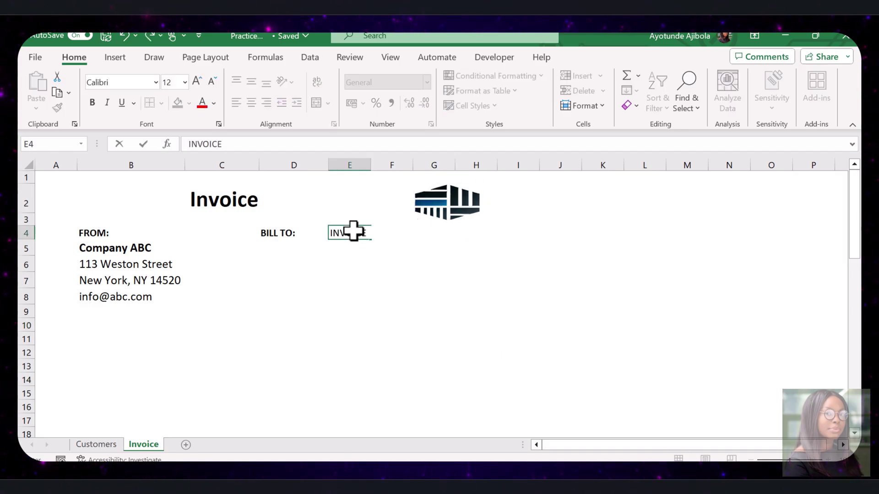
{"action": "type", "text": " #"}
{"action": "key", "text": "ctrl+Return"}
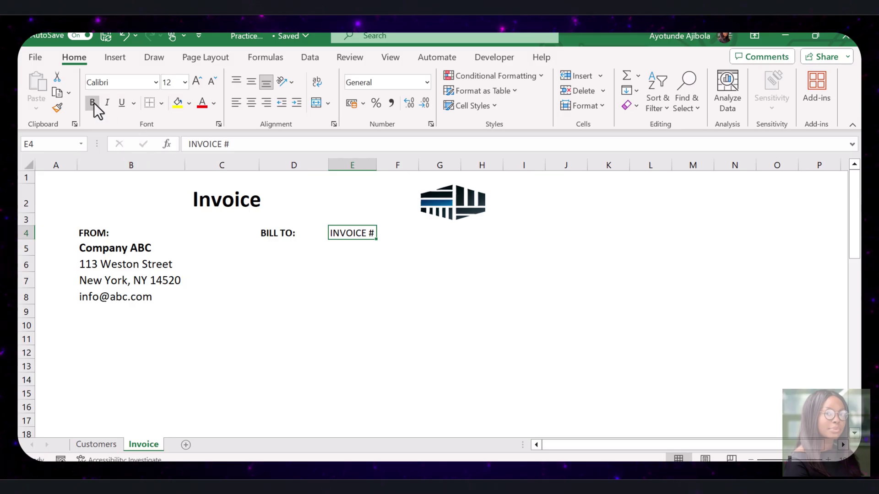
{"action": "left_click", "coordinate": [414, 234]}
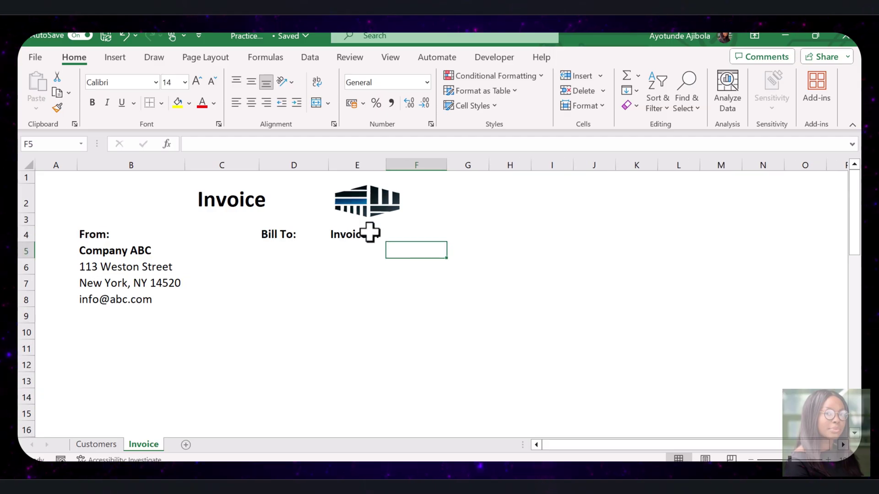
Enter a bold Invoice Date: label in E5 and autofit column E
{"action": "left_click", "coordinate": [361, 252]}
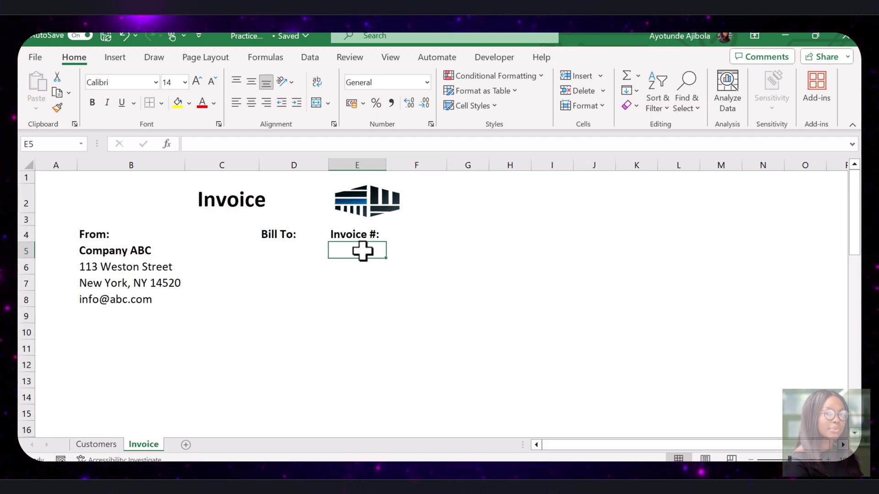
{"action": "type", "text": "Invoice Date:"}
{"action": "left_click", "coordinate": [353, 342]}
{"action": "left_click", "coordinate": [349, 252]}
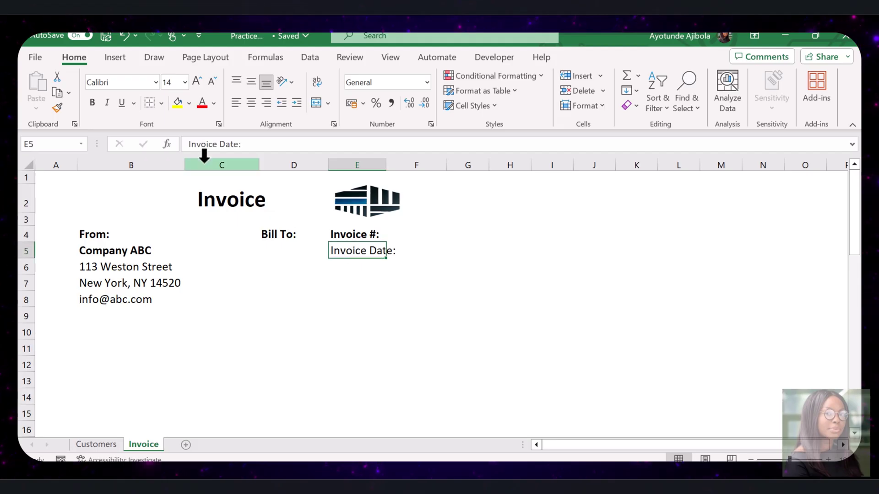
{"action": "left_click", "coordinate": [92, 103]}
{"action": "double_click", "coordinate": [386, 165]}
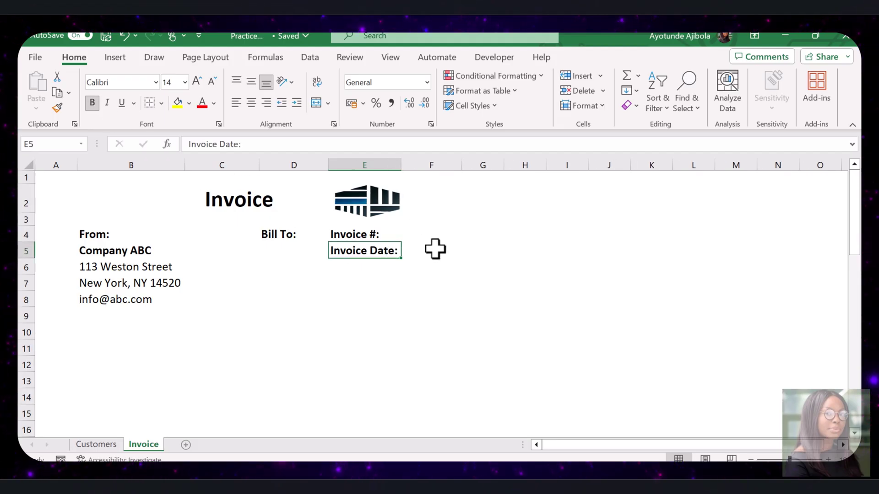
{"action": "left_click", "coordinate": [434, 250]}
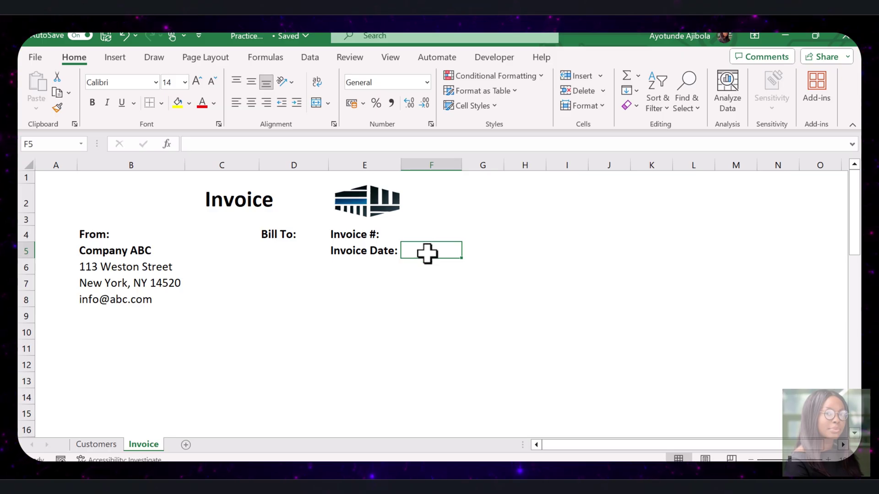
Enter a bold Due Date: label in E6
{"action": "left_click", "coordinate": [363, 268]}
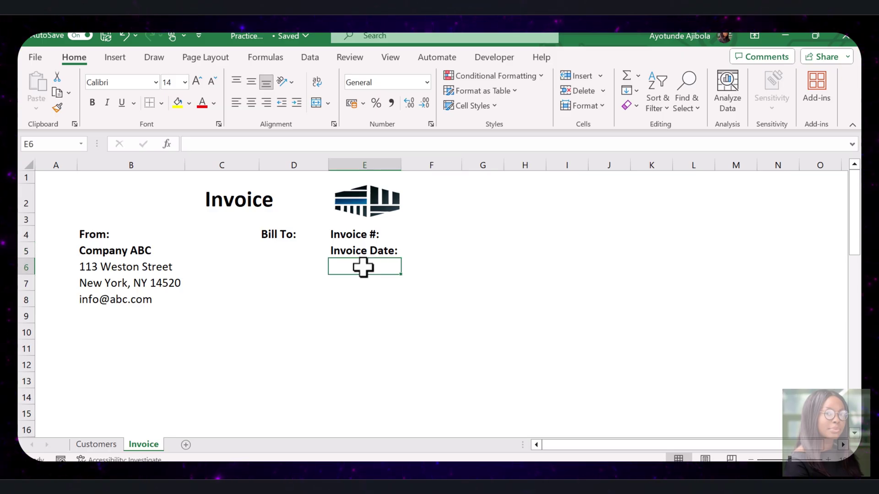
{"action": "type", "text": "Due Date:"}
{"action": "key", "text": "Return"}
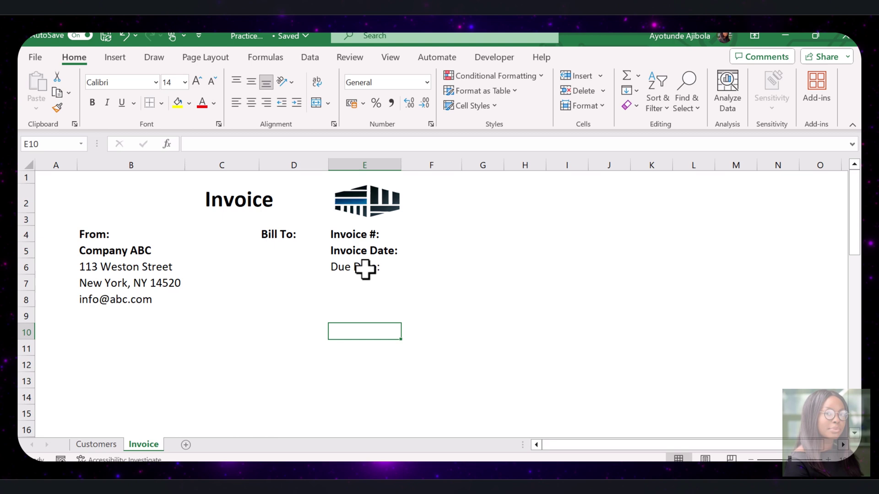
{"action": "left_click", "coordinate": [365, 268]}
{"action": "left_click", "coordinate": [92, 103]}
{"action": "left_click", "coordinate": [432, 268]}
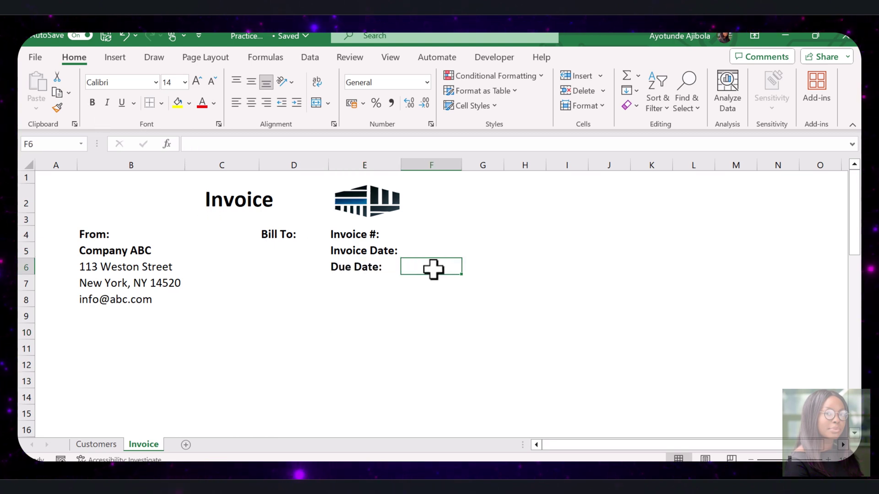
Fill B10:F10 with Description, Quantity, Unit Price, Tax and Total (Exc. Tax)
{"action": "left_click", "coordinate": [415, 328]}
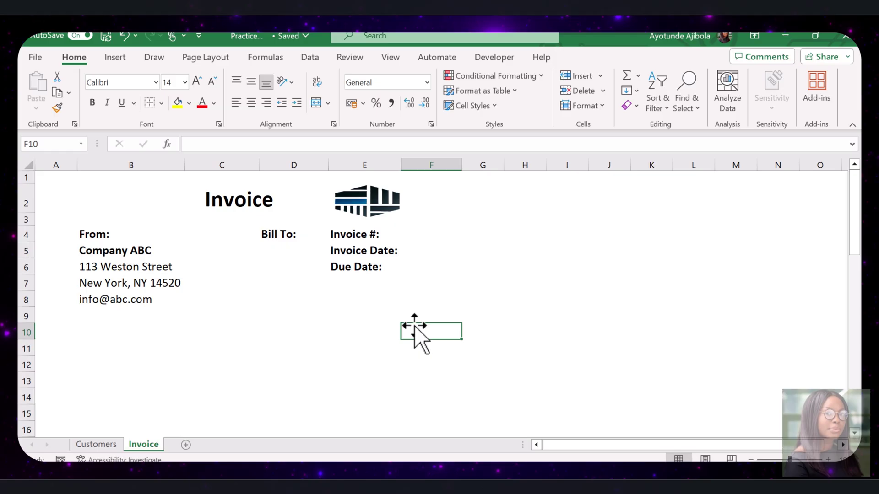
{"action": "left_click_drag", "start_coordinate": [98, 333], "coordinate": [436, 329]}
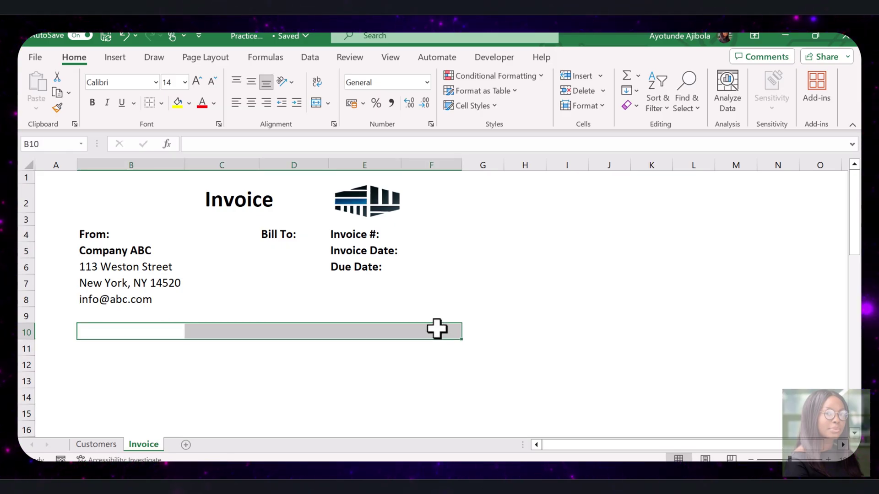
{"action": "left_click", "coordinate": [153, 329]}
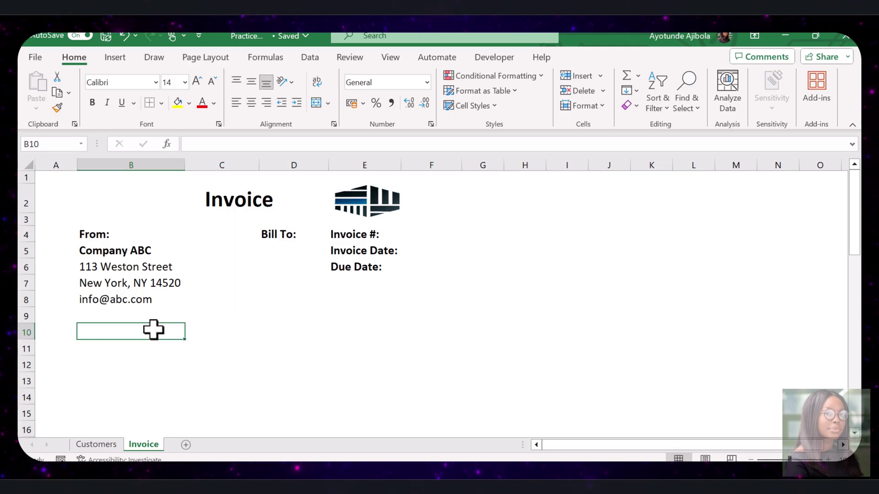
{"action": "type", "text": "Description"}
{"action": "key", "text": "Tab"}
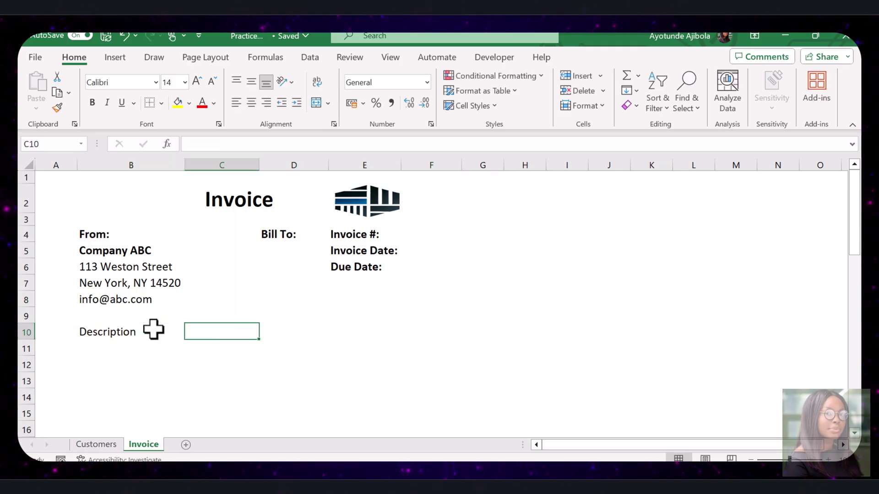
{"action": "type", "text": "Quantity"}
{"action": "key", "text": "Tab"}
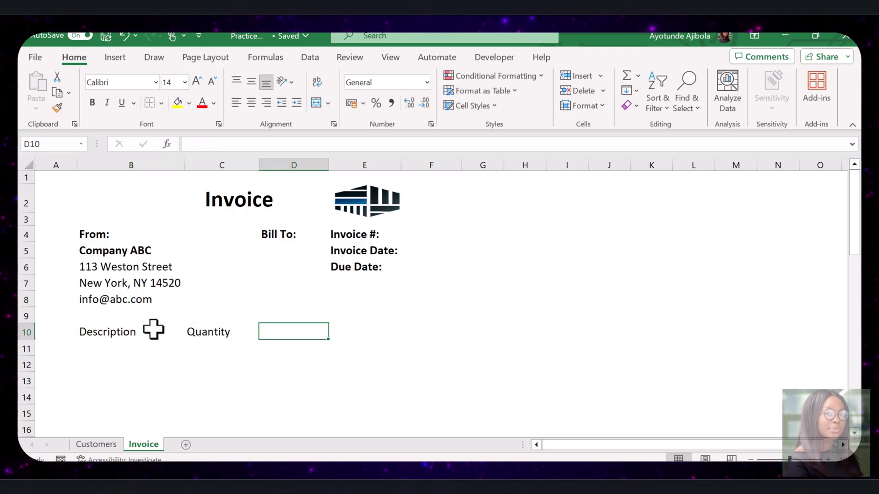
{"action": "type", "text": "Unit Price"}
{"action": "key", "text": "Tab"}
{"action": "type", "text": "Tax"}
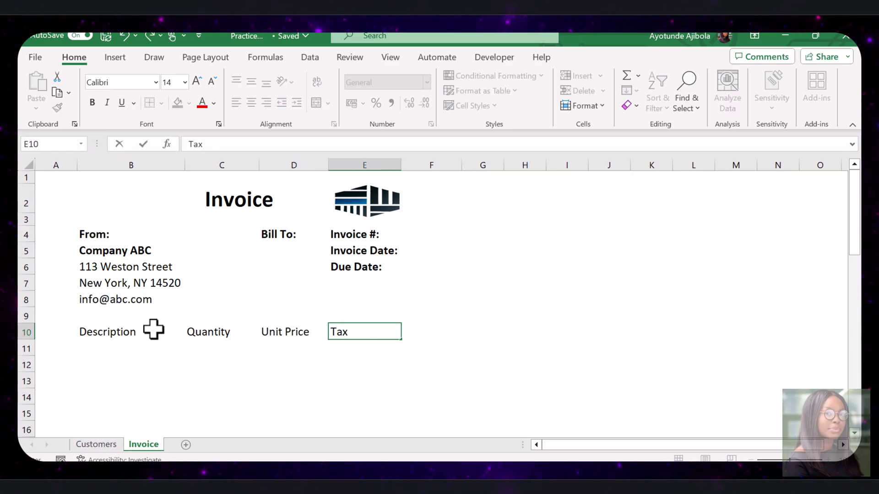
{"action": "key", "text": "Tab"}
{"action": "type", "text": "T"}
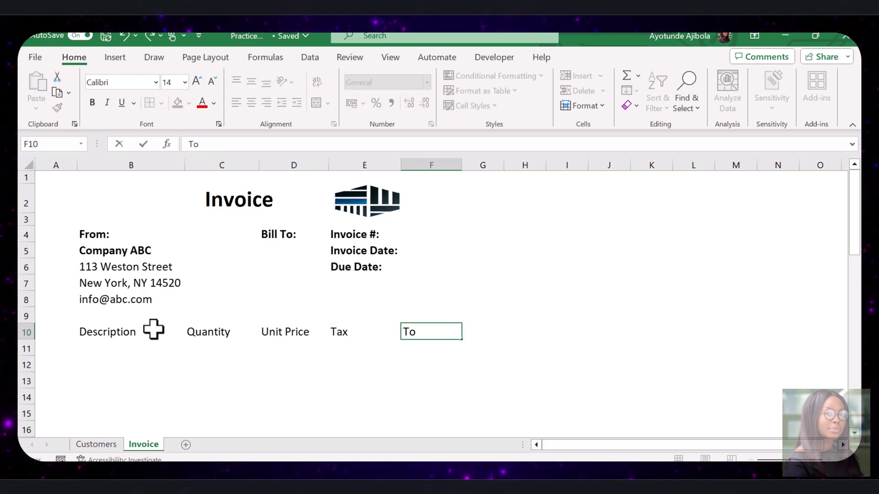
{"action": "type", "text": "otal ("}
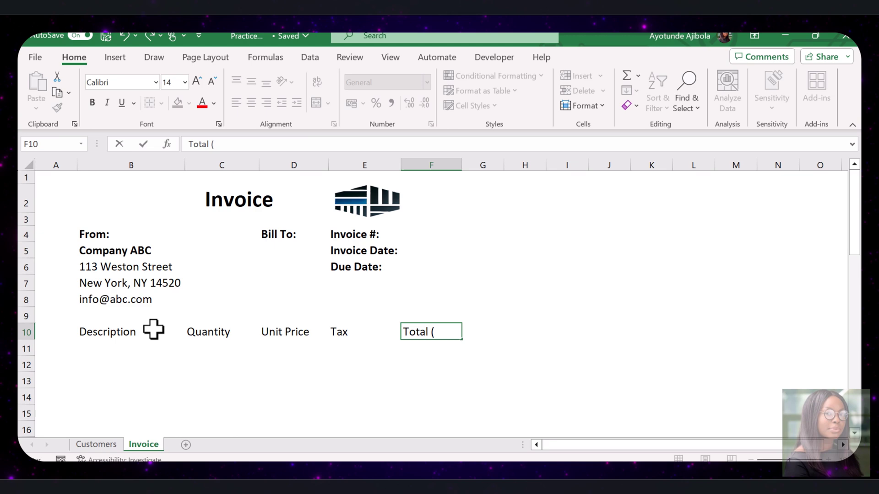
{"action": "type", "text": "Exc. Tax)"}
{"action": "key", "text": "Return"}
Format B10:F10 as bold, centred text in white on a purple fill
{"action": "left_click_drag", "start_coordinate": [151, 329], "coordinate": [410, 323]}
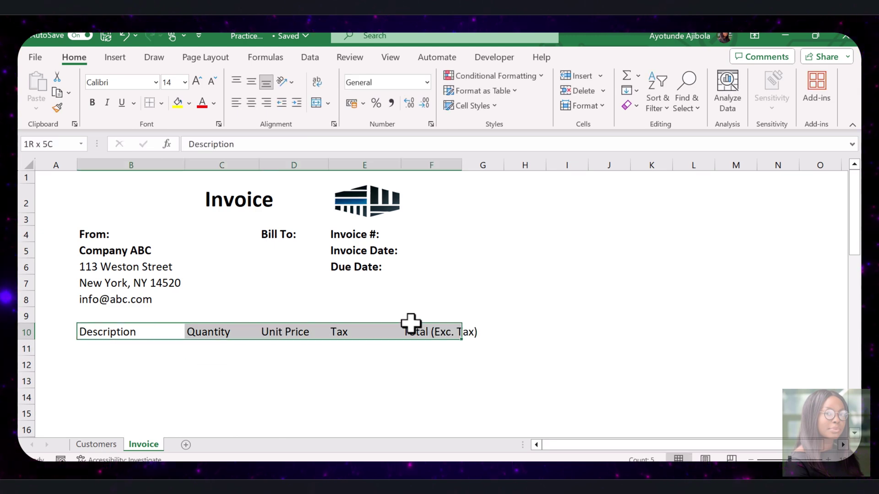
{"action": "left_click", "coordinate": [95, 104]}
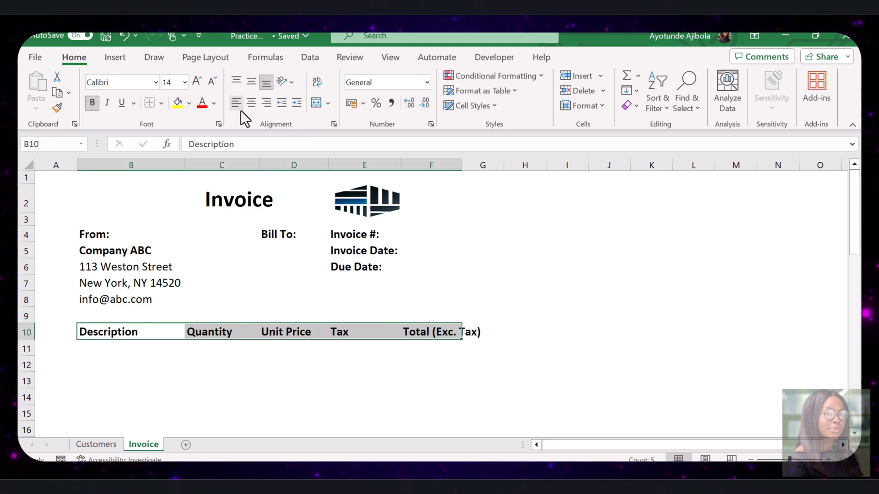
{"action": "left_click", "coordinate": [252, 105]}
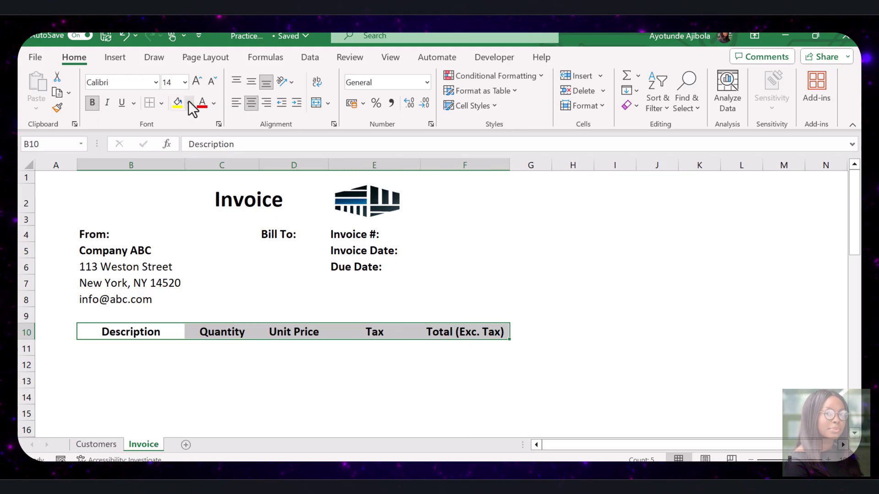
{"action": "left_click", "coordinate": [189, 103]}
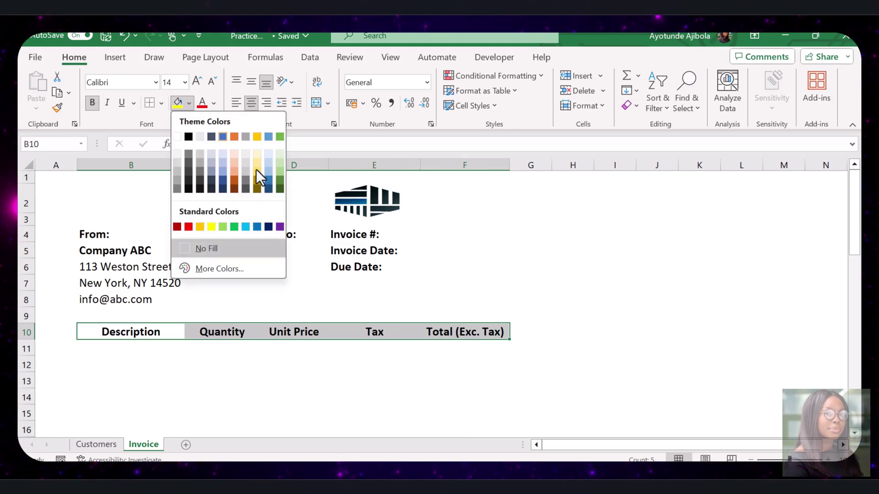
{"action": "left_click", "coordinate": [279, 227]}
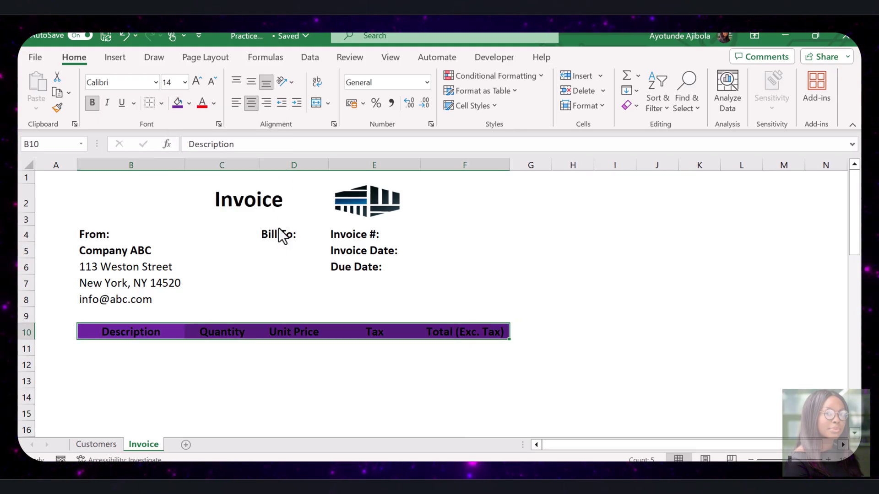
{"action": "left_click", "coordinate": [214, 103]}
{"action": "left_click", "coordinate": [205, 155]}
{"action": "left_click", "coordinate": [465, 380]}
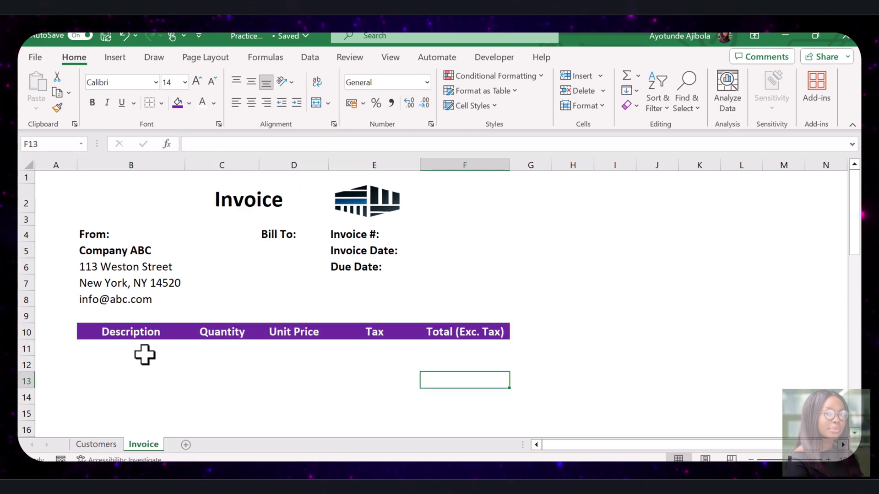
Enter Product A, 1 and 50.25 into cells B11, C11 and D11
{"action": "left_click", "coordinate": [144, 353]}
{"action": "type", "text": "P"}
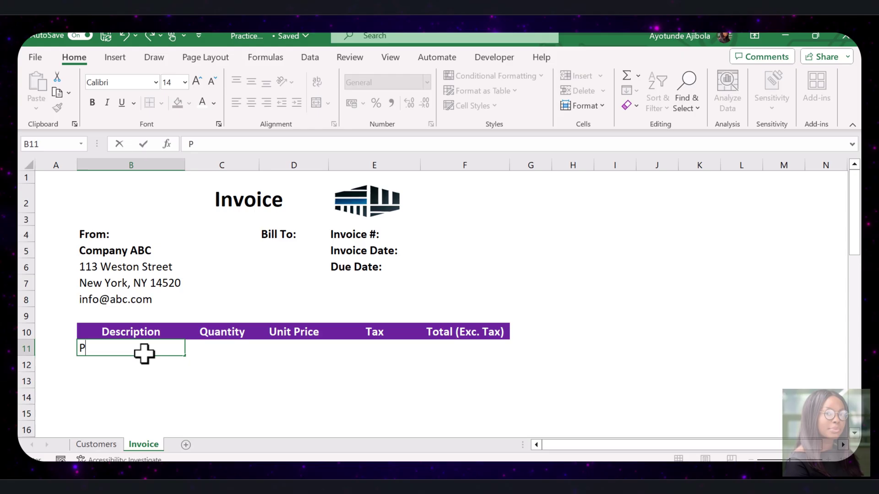
{"action": "type", "text": "rod"}
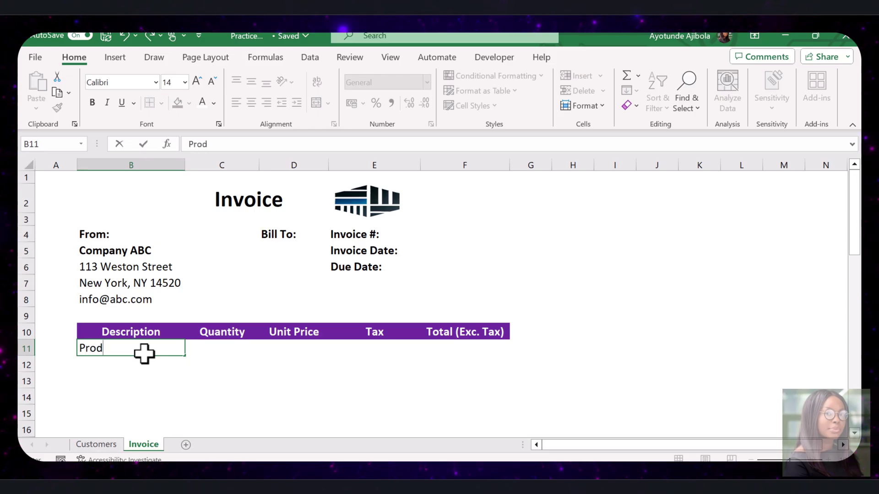
{"action": "type", "text": "uct A"}
{"action": "key", "text": "Tab"}
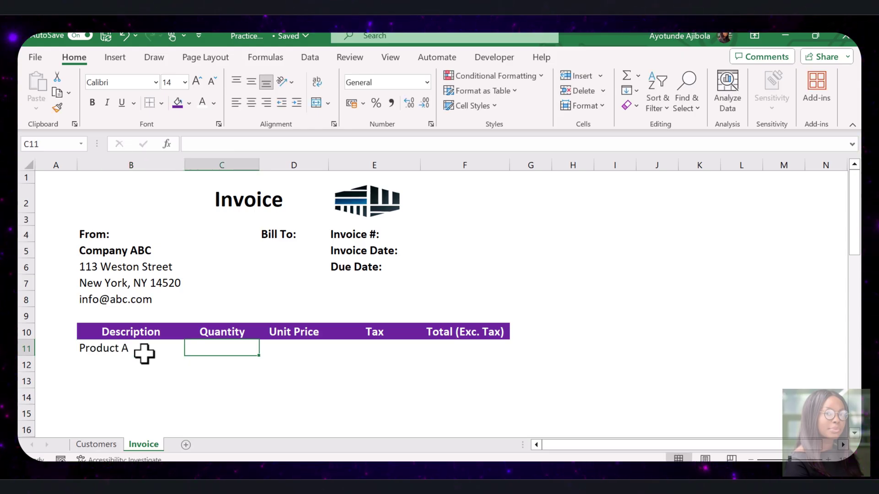
{"action": "type", "text": "1"}
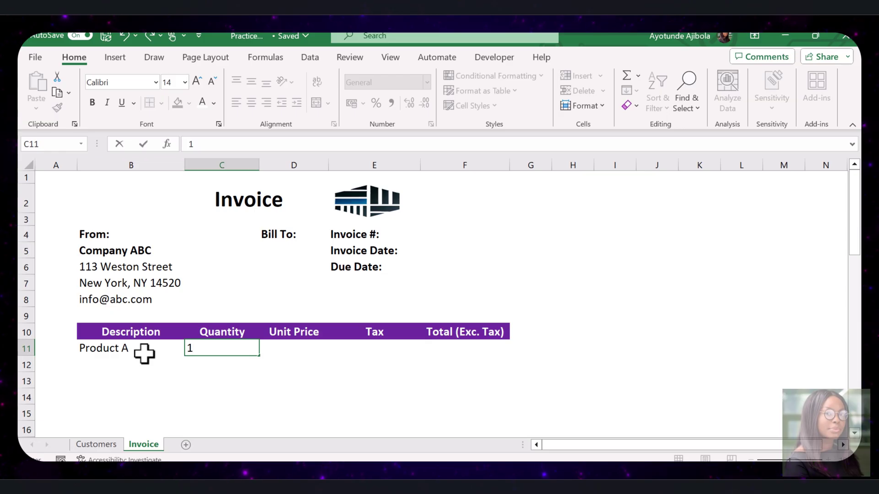
{"action": "key", "text": "Tab"}
{"action": "type", "text": "50.25"}
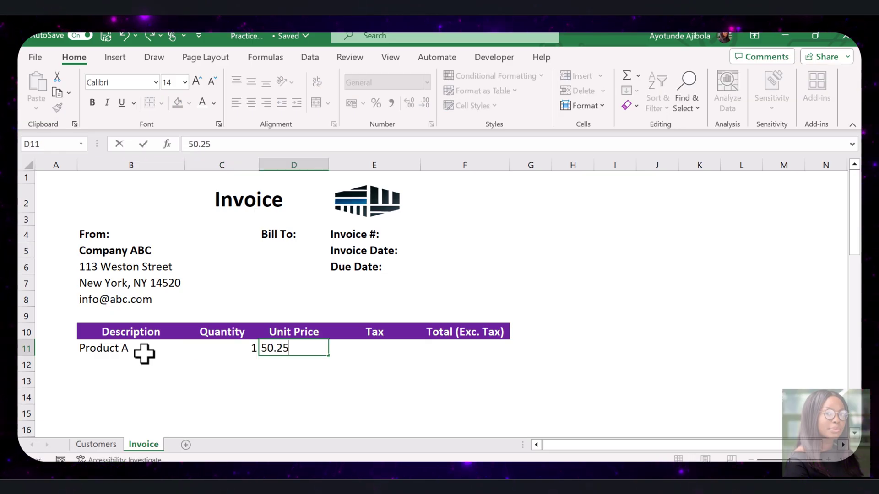
{"action": "key", "text": "ctrl+Return"}
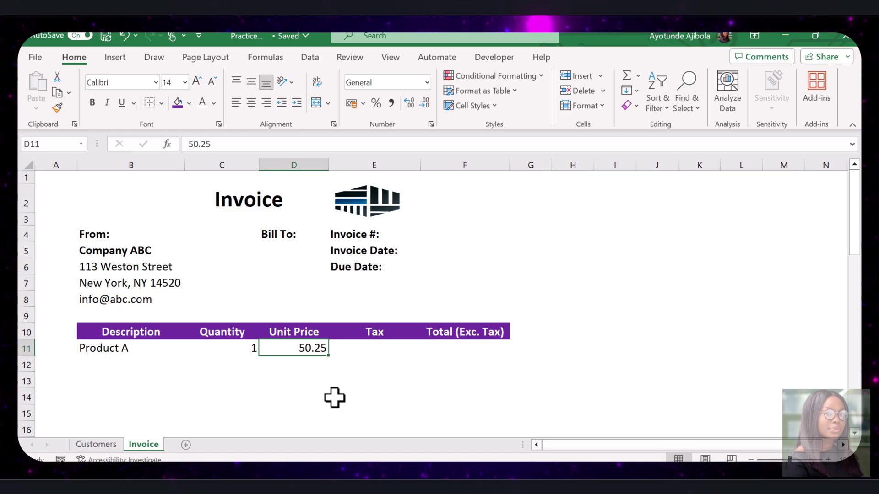
Apply Outline and Inside border presets to the item table B10:F15 through Format Cells
{"action": "left_click", "coordinate": [178, 363]}
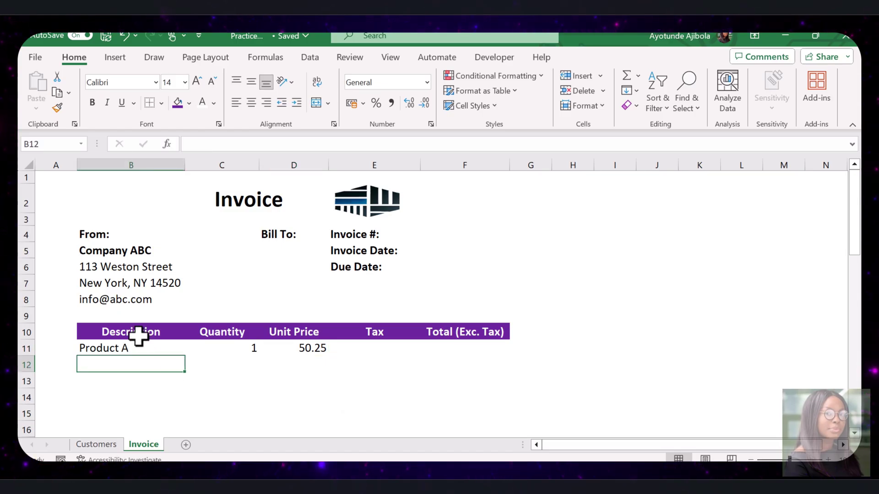
{"action": "left_click_drag", "start_coordinate": [135, 332], "coordinate": [445, 406]}
{"action": "right_click", "coordinate": [410, 387]}
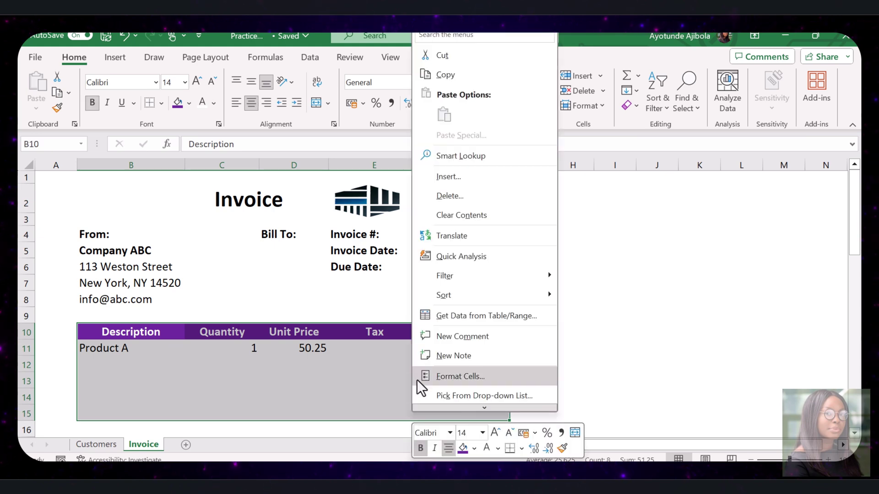
{"action": "left_click", "coordinate": [450, 373]}
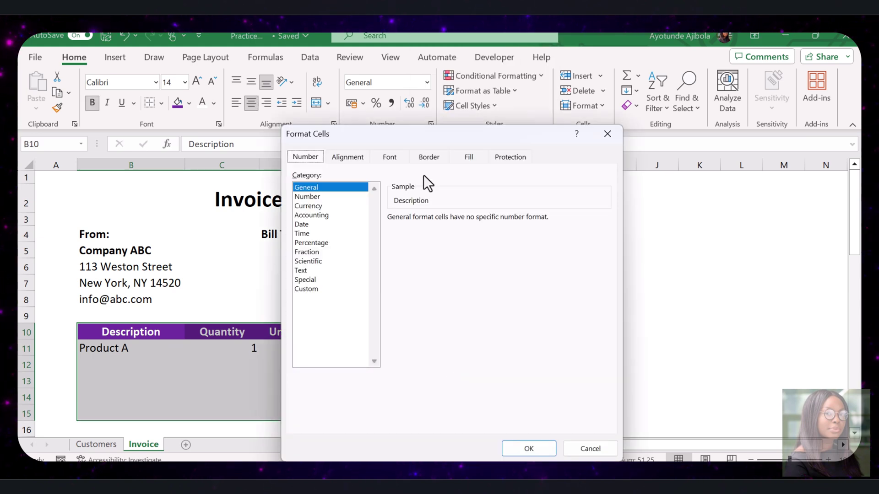
{"action": "left_click", "coordinate": [429, 160]}
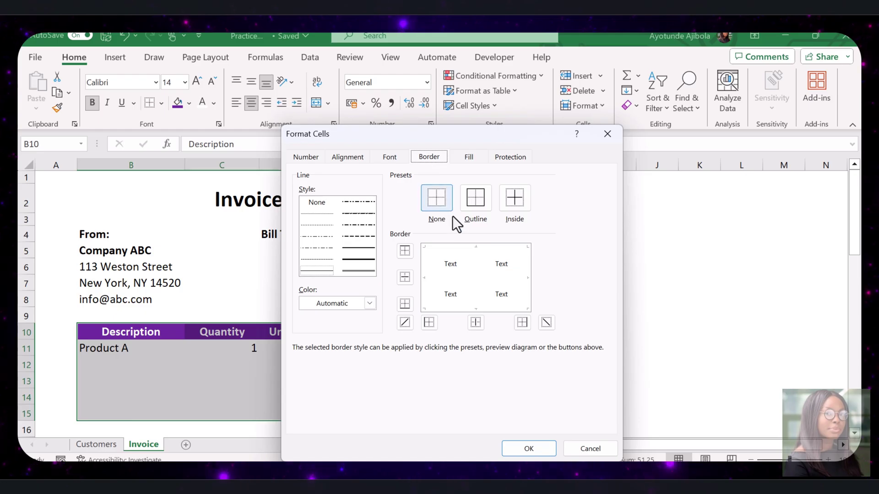
{"action": "left_click", "coordinate": [477, 202]}
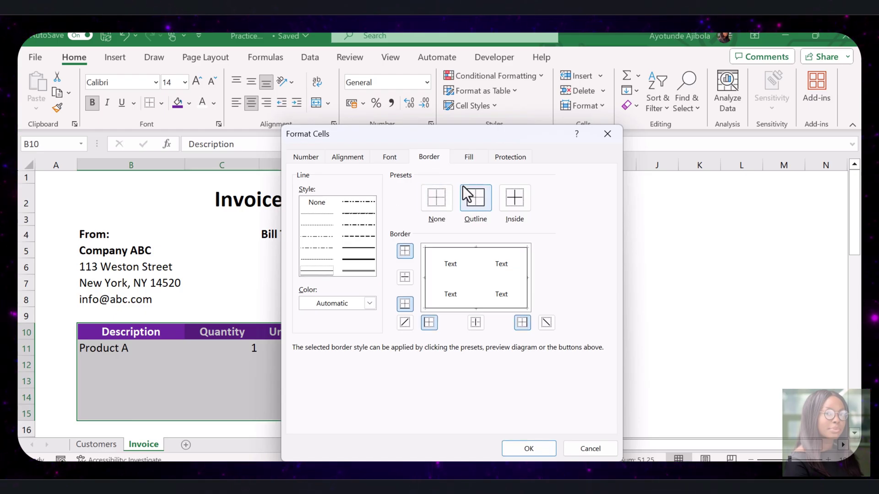
{"action": "left_click", "coordinate": [515, 197]}
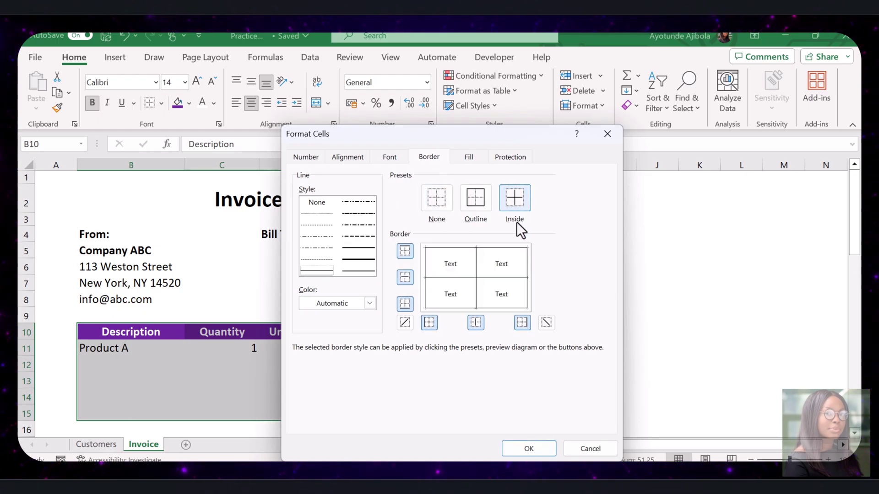
{"action": "left_click", "coordinate": [529, 449]}
{"action": "left_click", "coordinate": [465, 397]}
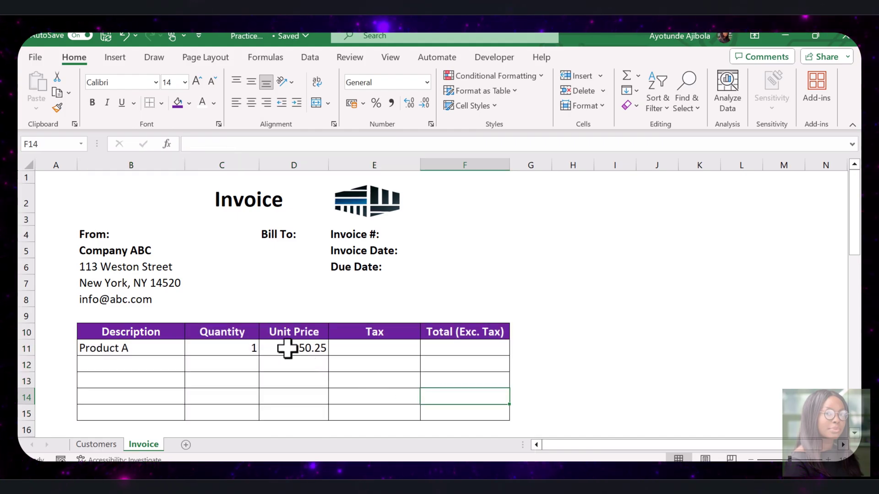
Format D11:F15 as Currency with the minus-sign negative style, so 50.25 reads $50.25
{"action": "left_click_drag", "start_coordinate": [288, 349], "coordinate": [465, 416]}
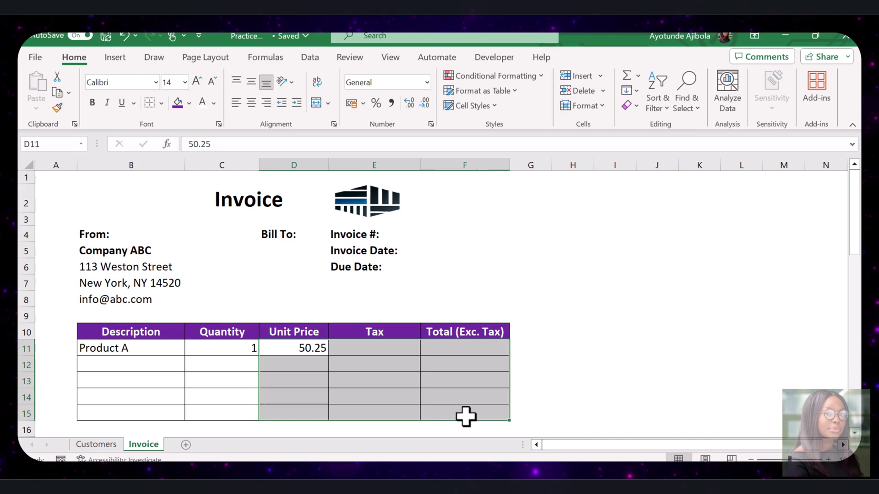
{"action": "left_click", "coordinate": [363, 104]}
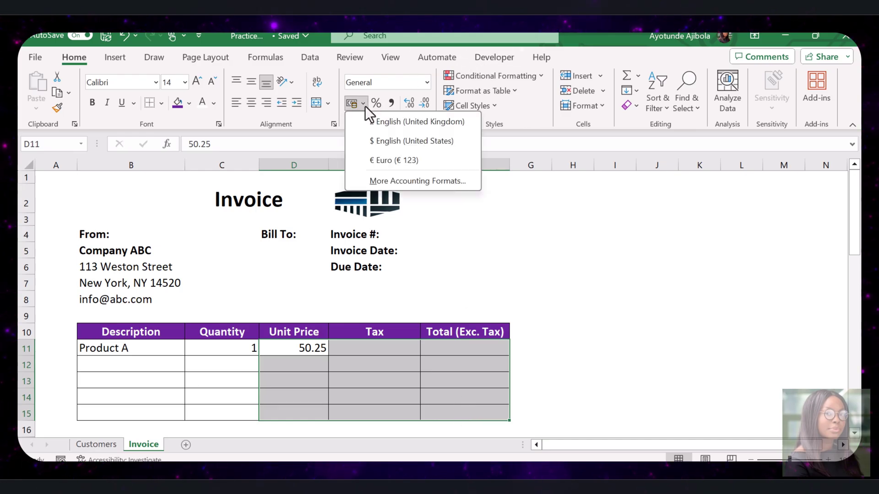
{"action": "left_click", "coordinate": [391, 179]}
{"action": "left_click", "coordinate": [432, 205]}
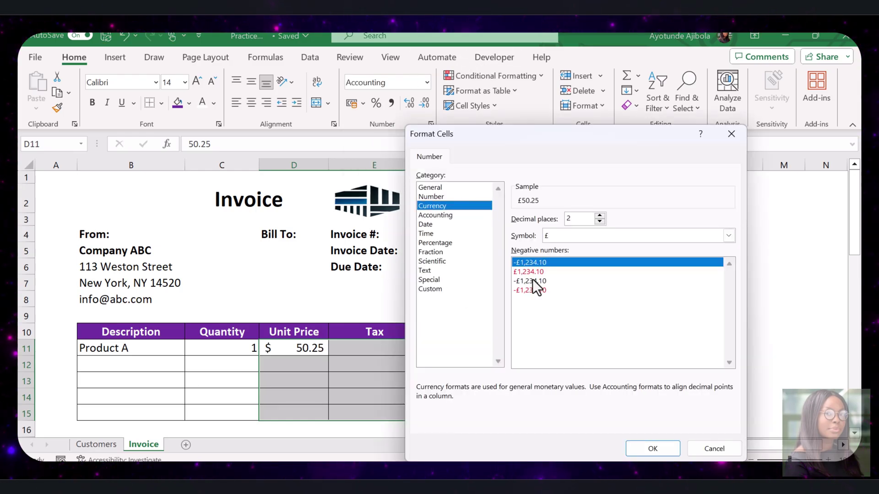
{"action": "left_click", "coordinate": [535, 280]}
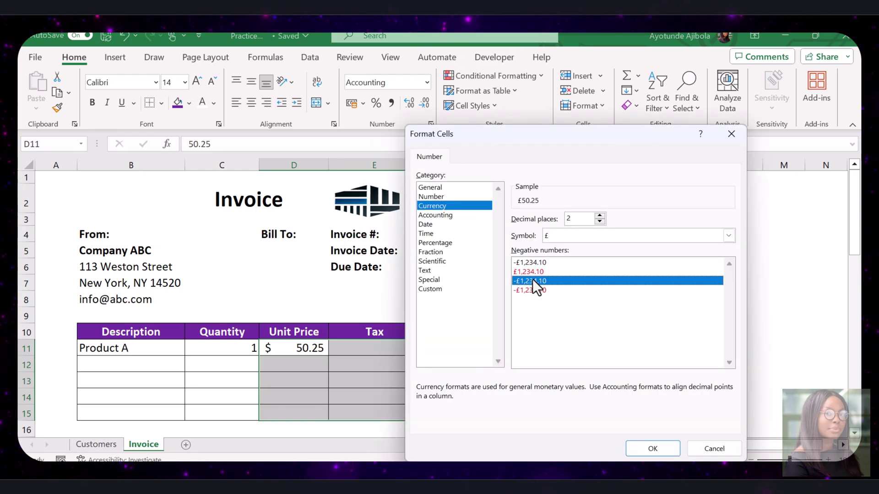
{"action": "left_click", "coordinate": [652, 448]}
{"action": "left_click", "coordinate": [613, 396]}
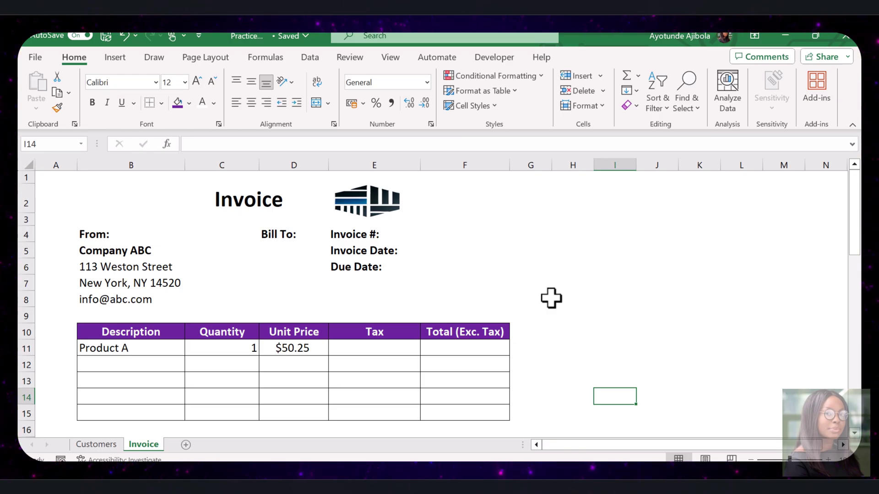
Enter =TODAY() in F5 as the invoice date
{"action": "left_click", "coordinate": [437, 250]}
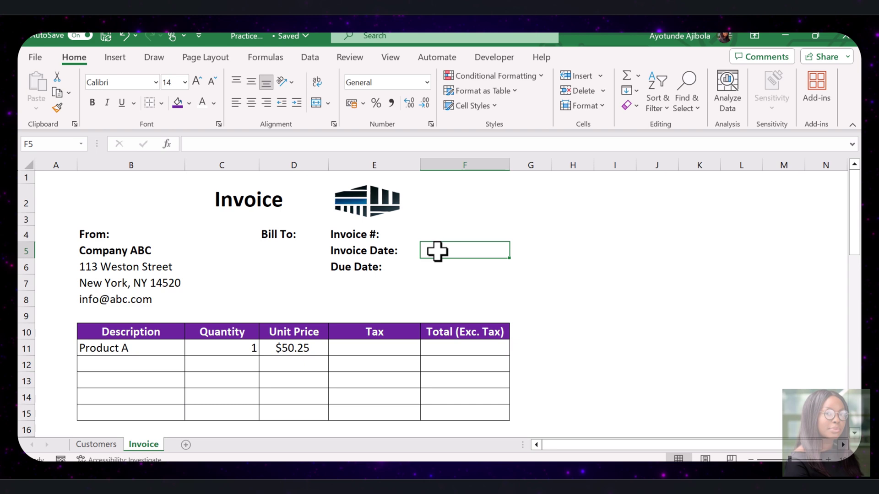
{"action": "type", "text": "=TODAY"}
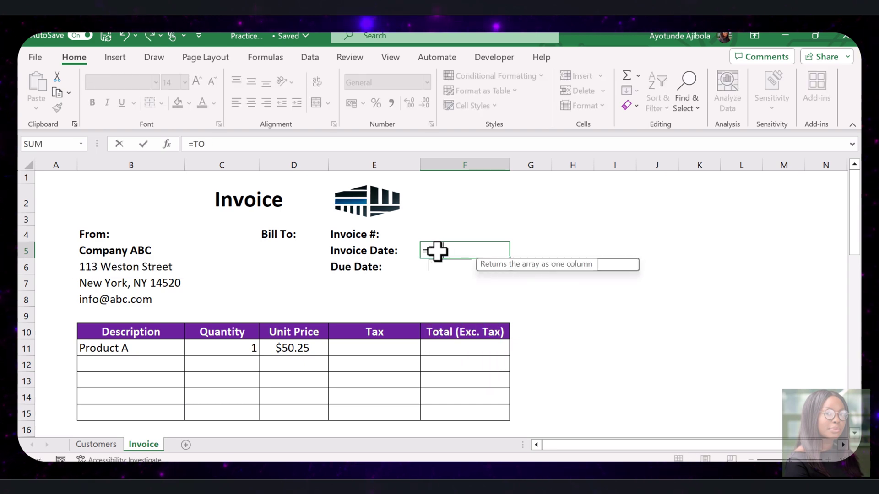
{"action": "double_click", "coordinate": [447, 265]}
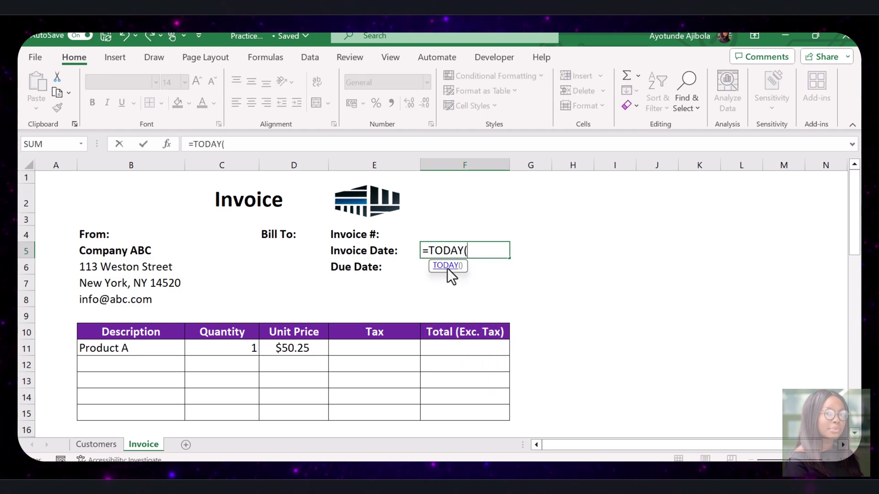
{"action": "key", "text": "Return"}
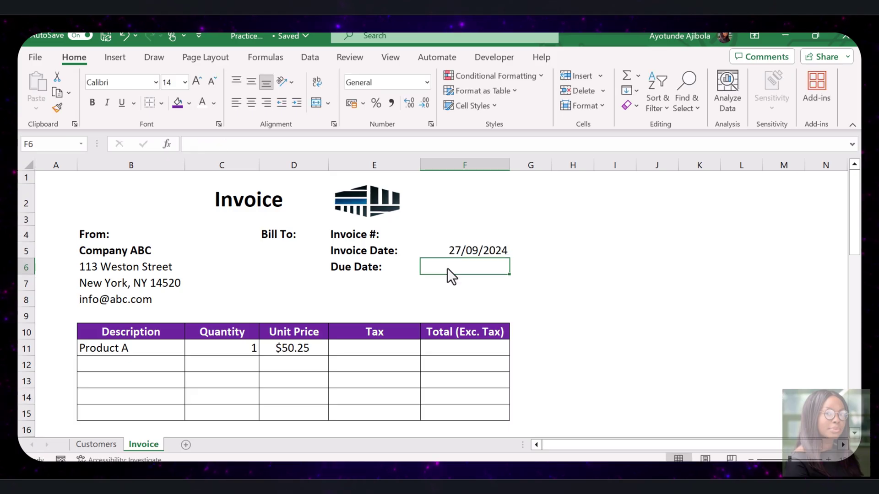
{"action": "left_click", "coordinate": [476, 256]}
Enter =TODAY()+30 in F6 as the due date
{"action": "left_click", "coordinate": [476, 264]}
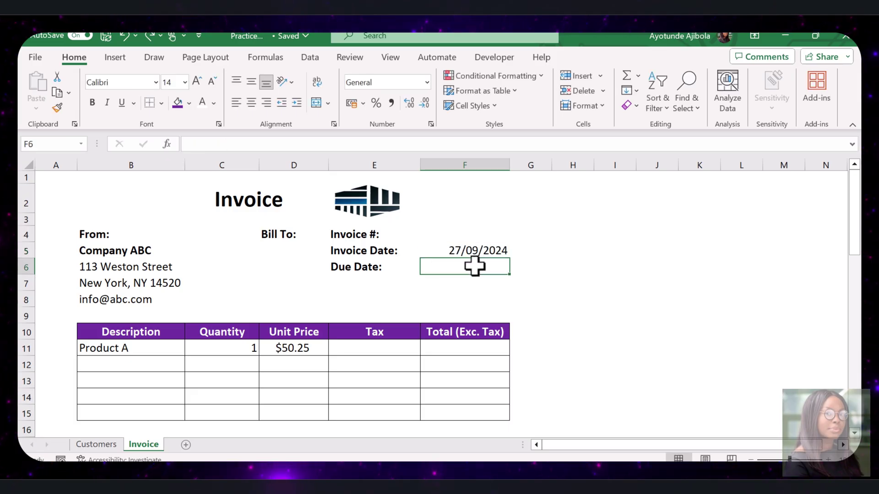
{"action": "type", "text": "=TODAY()+30"}
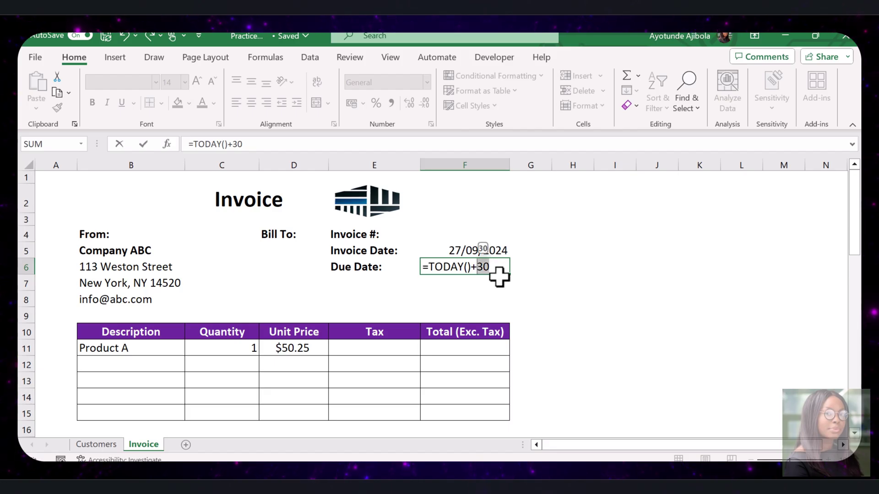
{"action": "left_click_drag", "start_coordinate": [498, 273], "coordinate": [479, 273]}
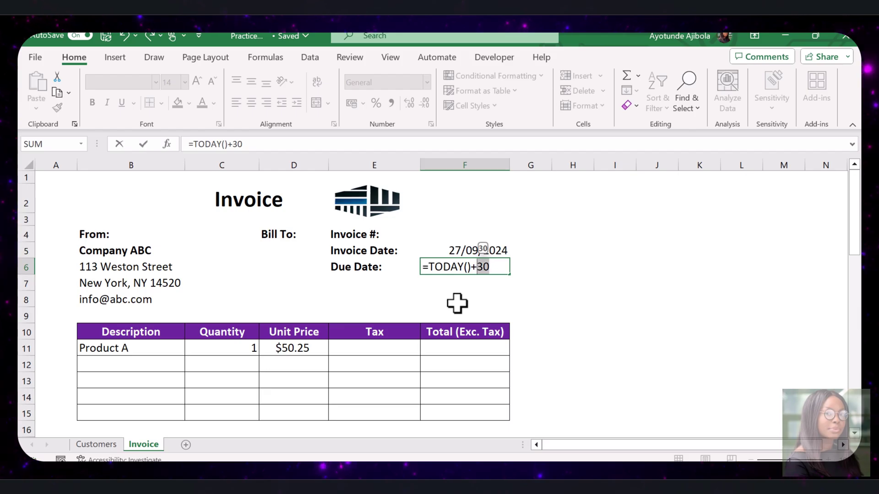
{"action": "key", "text": "Escape"}
Right-align the Invoice #, Invoice Date and Due Date labels in E4:E6
{"action": "left_click", "coordinate": [403, 300]}
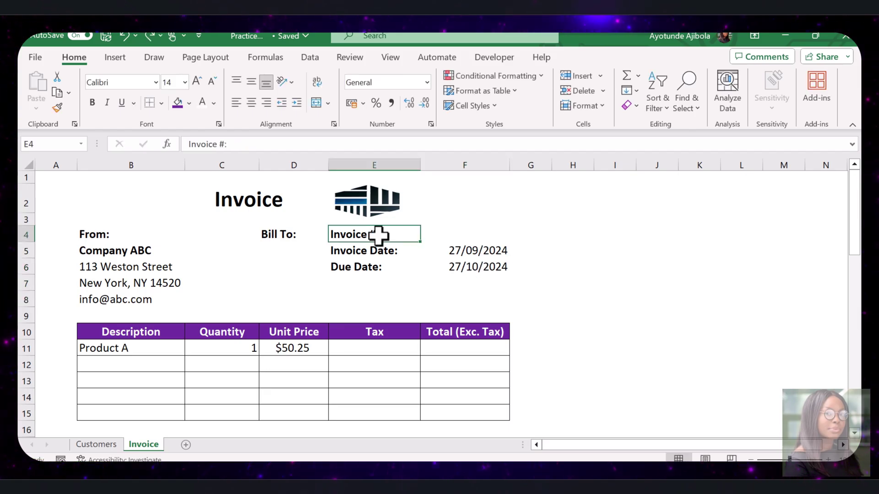
{"action": "left_click_drag", "start_coordinate": [379, 232], "coordinate": [378, 267]}
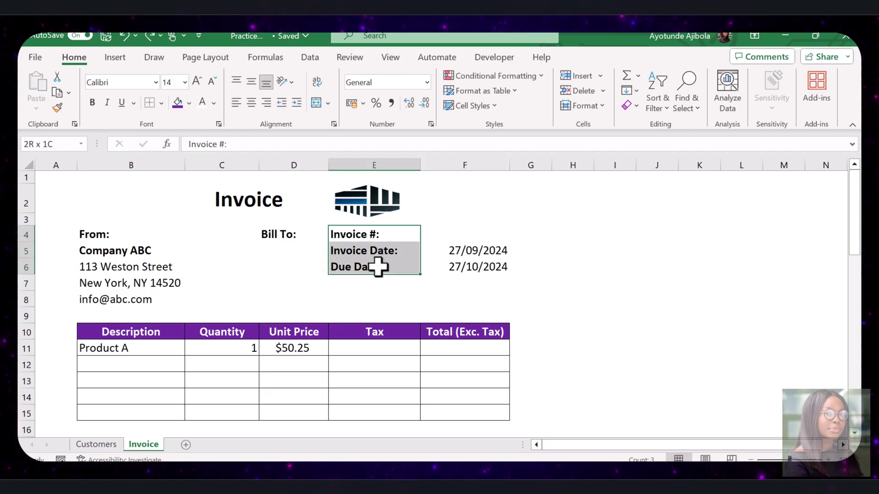
{"action": "left_click", "coordinate": [269, 104]}
{"action": "left_click", "coordinate": [531, 219]}
{"action": "left_click", "coordinate": [289, 252]}
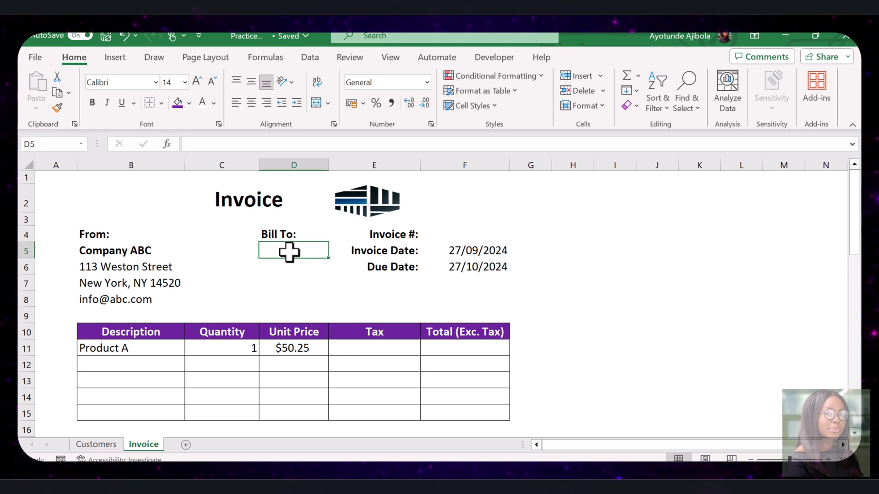
Add a List data validation to D5 sourced from Customers!$A$3:$A$6
{"action": "left_click", "coordinate": [309, 58]}
{"action": "left_click", "coordinate": [683, 106]}
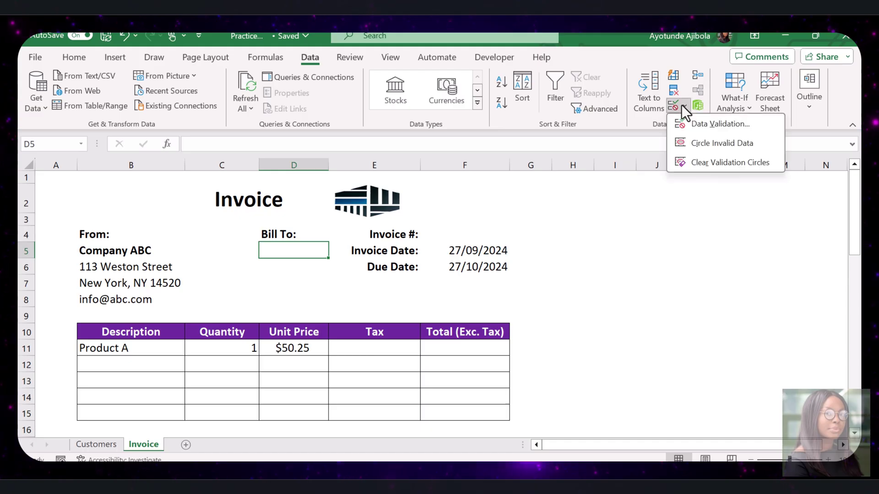
{"action": "left_click", "coordinate": [699, 128]}
{"action": "left_click", "coordinate": [541, 265]}
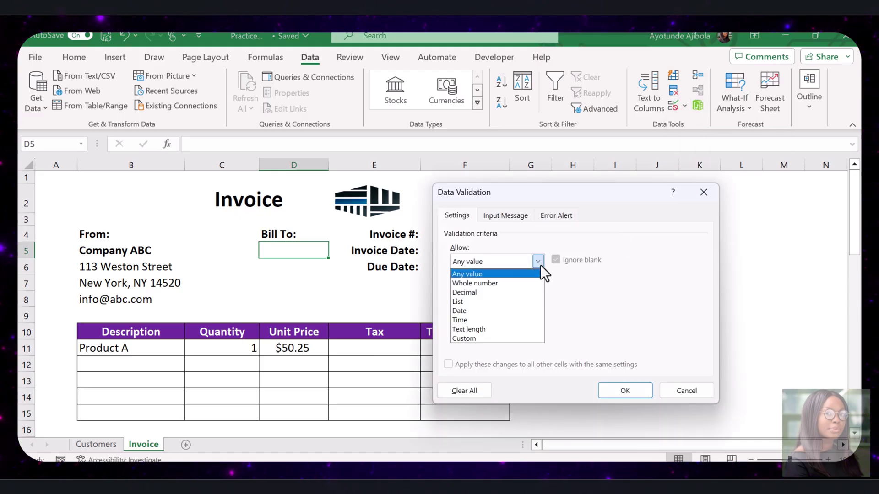
{"action": "left_click", "coordinate": [483, 300]}
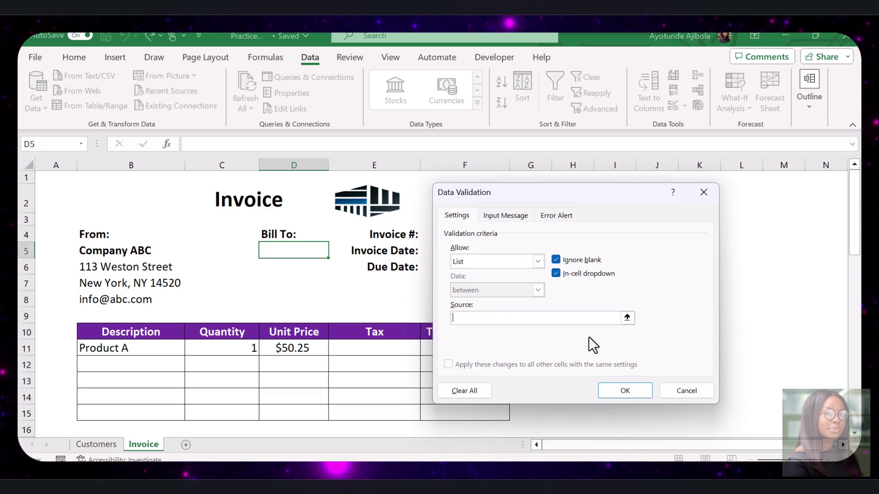
{"action": "left_click", "coordinate": [627, 318]}
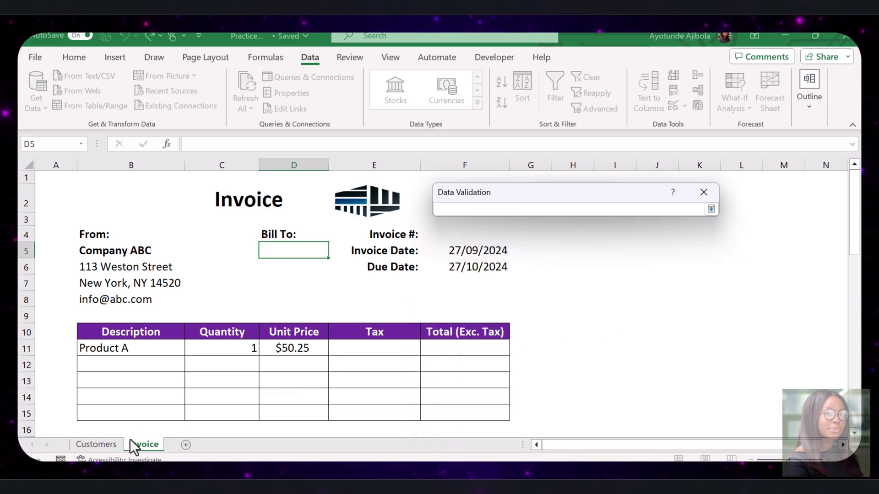
{"action": "left_click", "coordinate": [96, 445]}
{"action": "left_click_drag", "start_coordinate": [116, 211], "coordinate": [109, 259]}
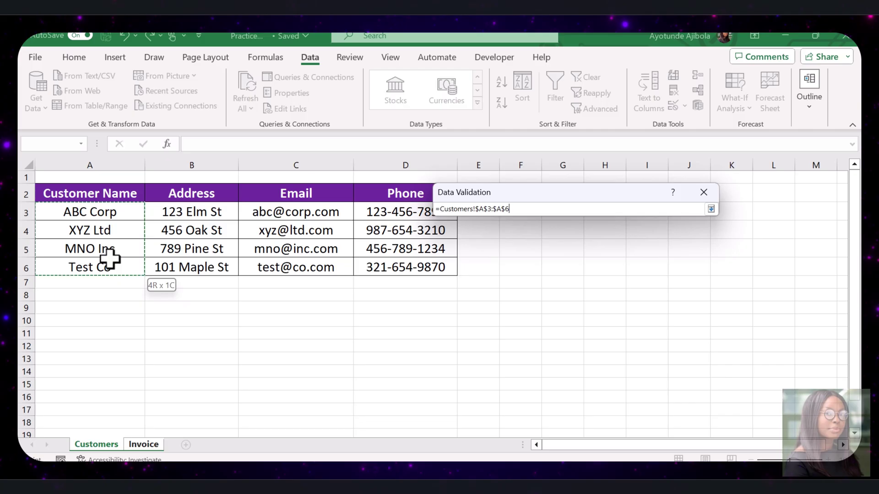
{"action": "left_click", "coordinate": [710, 209]}
{"action": "left_click", "coordinate": [628, 389]}
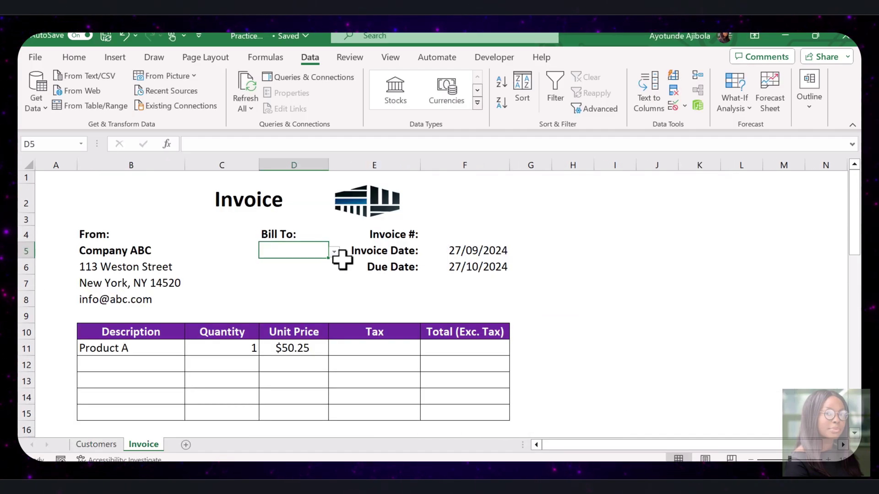
Test the Bill To dropdown by choosing XYZ Ltd, then ABC Corp
{"action": "left_click", "coordinate": [335, 252]}
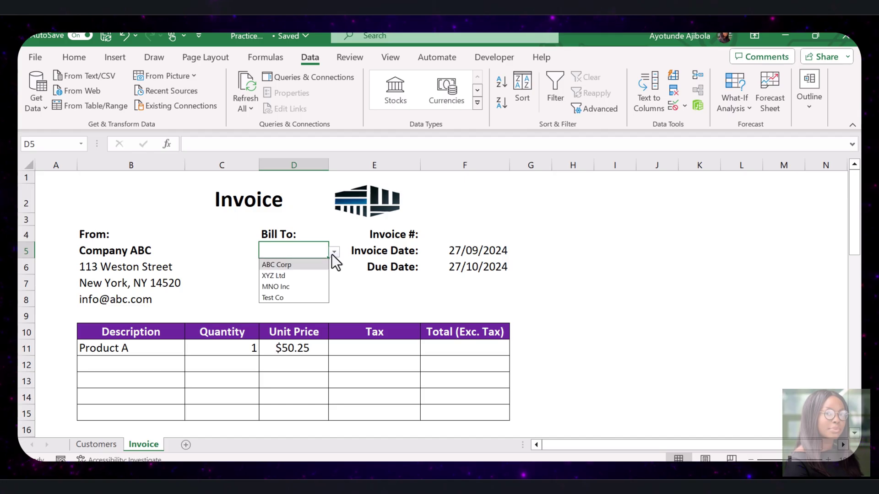
{"action": "left_click", "coordinate": [312, 277]}
{"action": "left_click", "coordinate": [333, 252]}
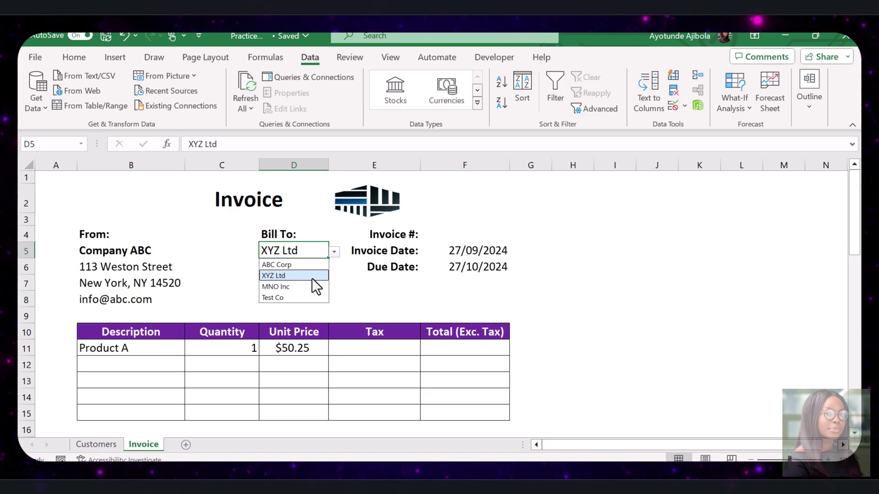
{"action": "left_click", "coordinate": [287, 265]}
{"action": "left_click", "coordinate": [286, 267]}
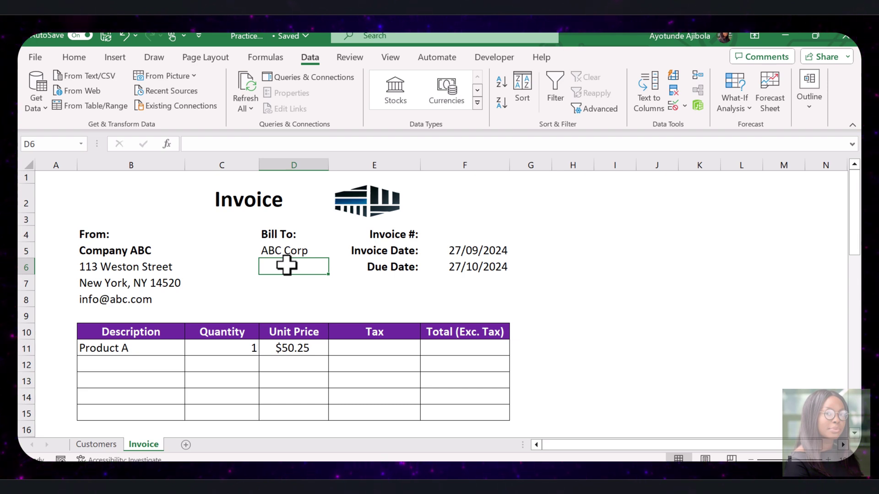
Enter =XLOOKUP(D5,Customers!A:A,Customers!B:B) in D6 to fetch the customer's address
{"action": "left_click", "coordinate": [297, 250]}
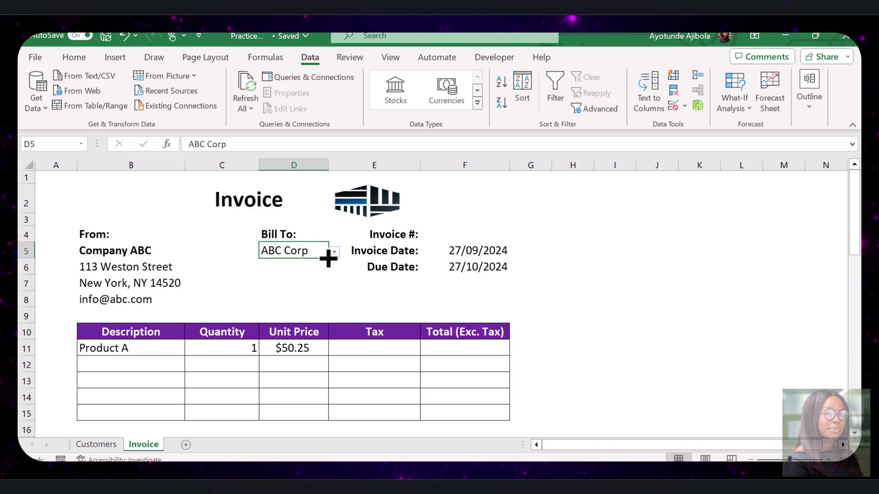
{"action": "left_click", "coordinate": [334, 252]}
{"action": "left_click", "coordinate": [334, 256]}
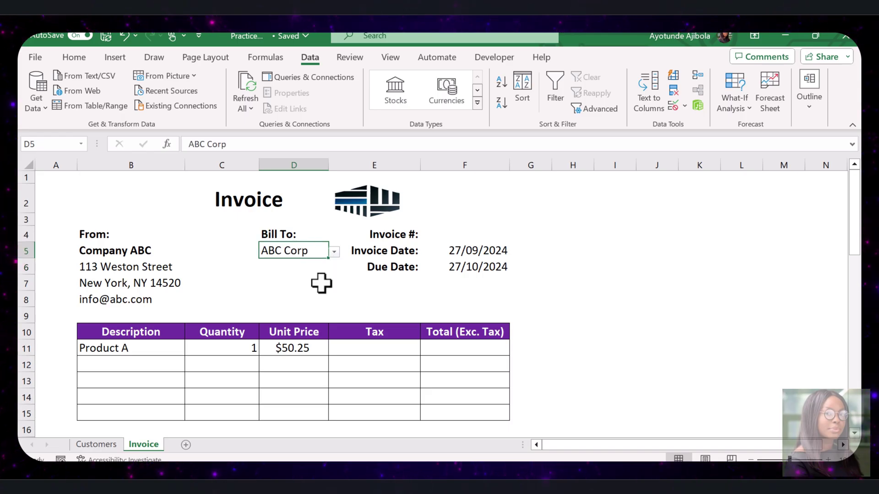
{"action": "left_click", "coordinate": [305, 266]}
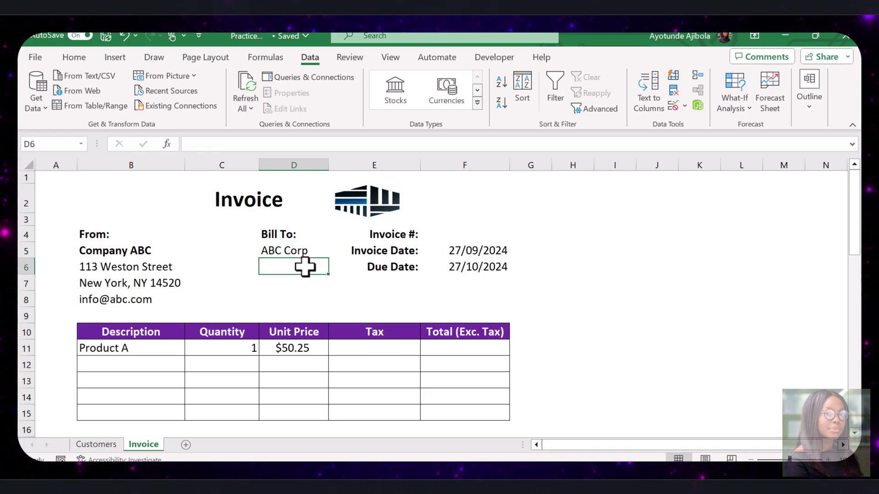
{"action": "type", "text": "=XLOOKUP("}
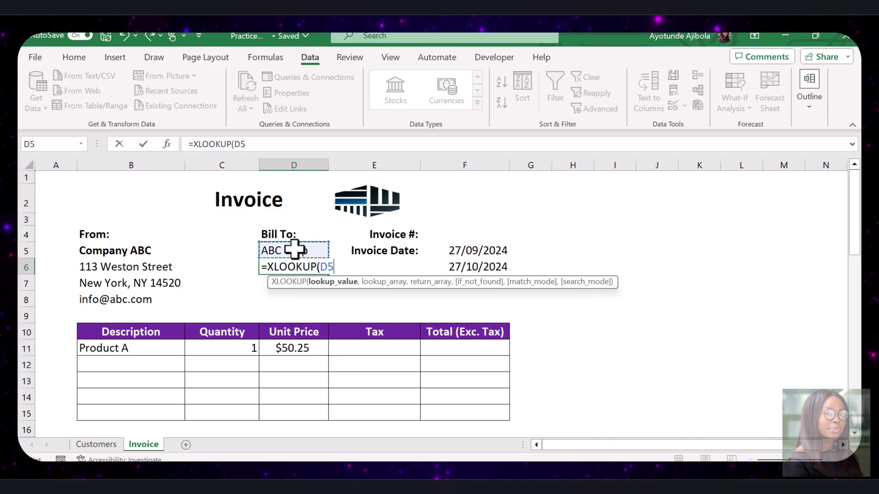
{"action": "type", "text": ","}
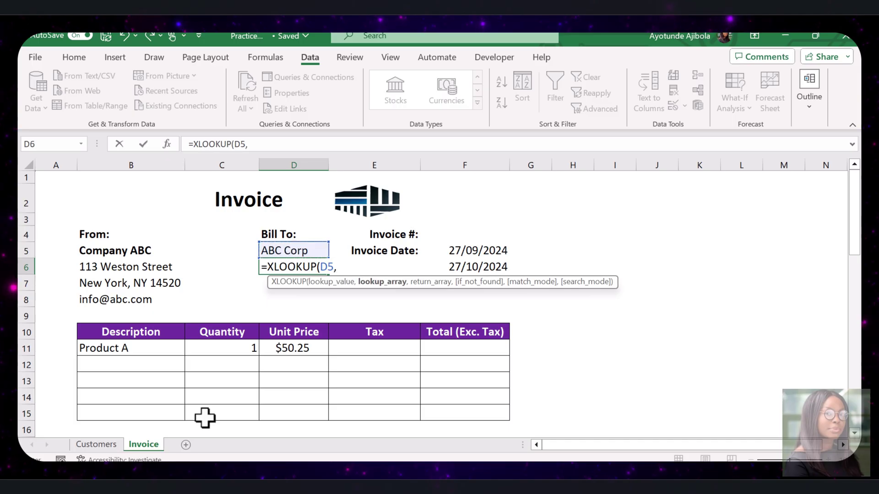
{"action": "left_click", "coordinate": [106, 444]}
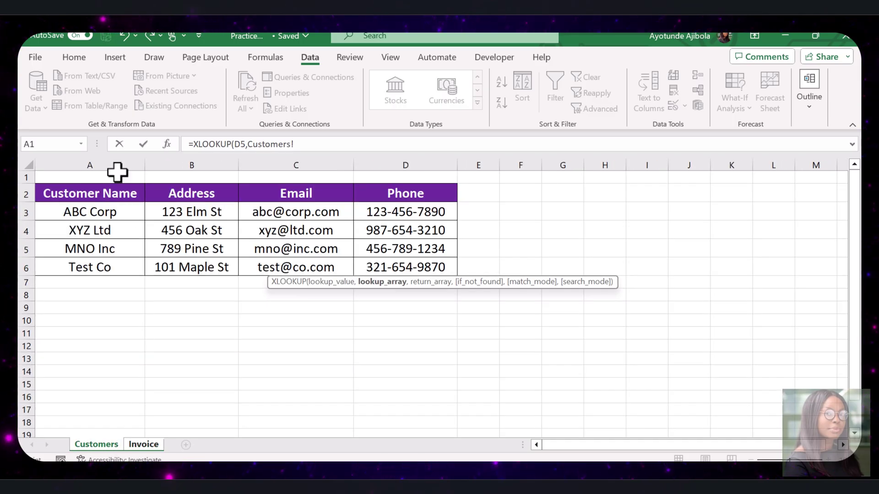
{"action": "left_click", "coordinate": [117, 167]}
{"action": "type", "text": ","}
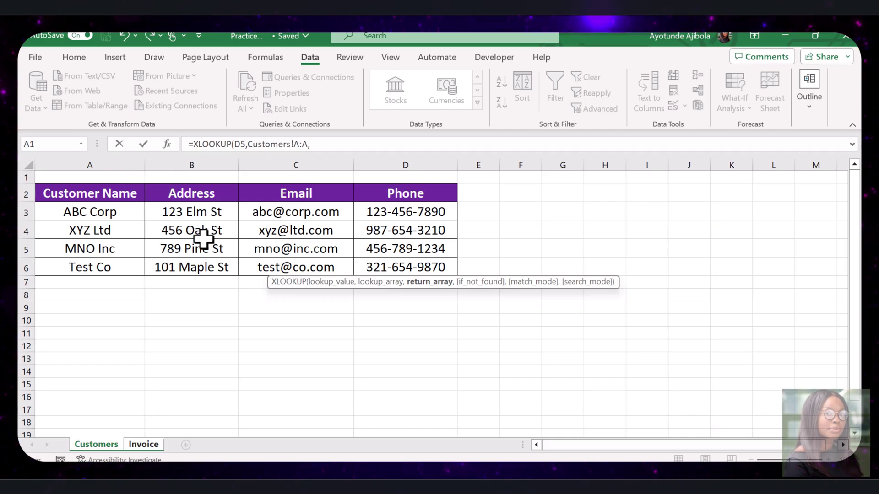
{"action": "left_click", "coordinate": [199, 160]}
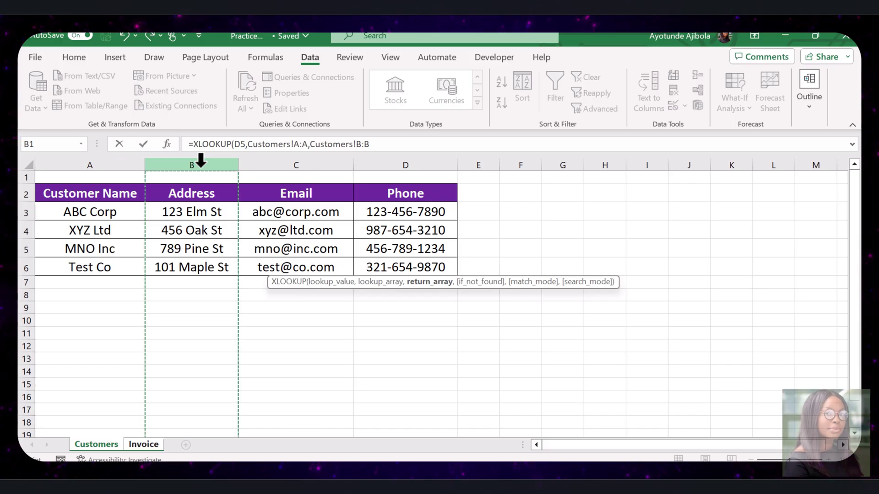
{"action": "type", "text": ")"}
{"action": "key", "text": "Return"}
Test the address lookup by choosing XYZ Ltd, MNO Inc, then Test Co (101 Maple St)
{"action": "left_click", "coordinate": [294, 250]}
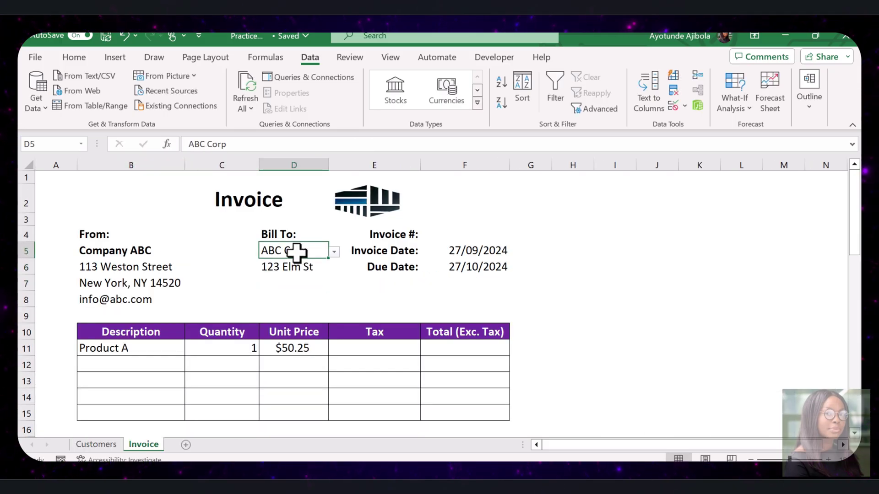
{"action": "left_click", "coordinate": [334, 252]}
{"action": "left_click", "coordinate": [293, 272]}
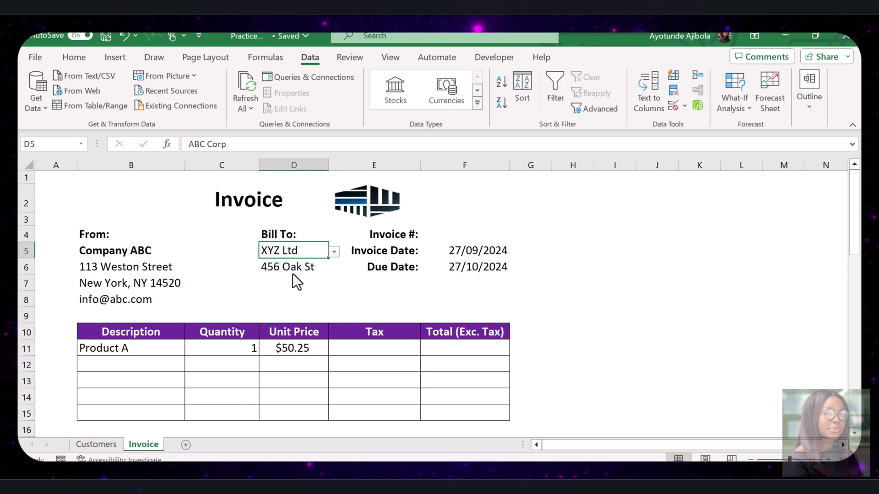
{"action": "left_click", "coordinate": [334, 252]}
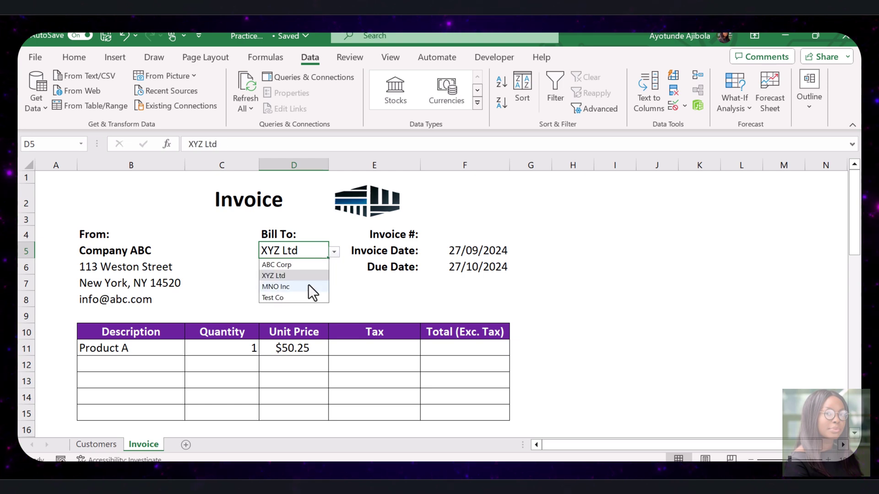
{"action": "left_click", "coordinate": [304, 287]}
{"action": "left_click", "coordinate": [334, 251]}
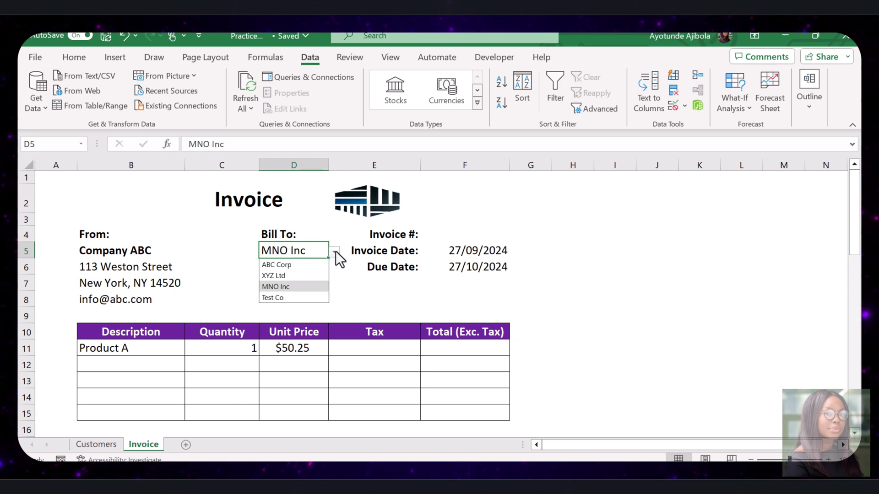
{"action": "left_click", "coordinate": [301, 298]}
{"action": "key", "text": "Return"}
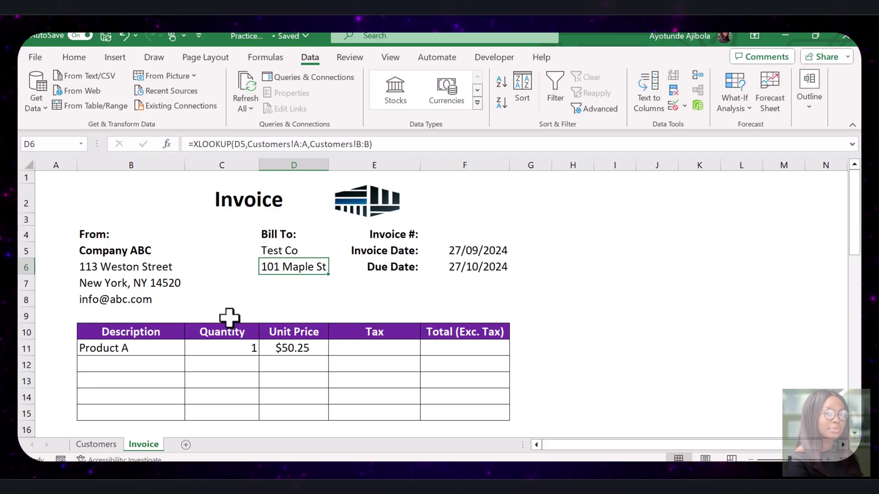
Enter =XLOOKUP(D5,Customers!A:A,Customers!C:C) in D7 to show the customer's email
{"action": "left_click", "coordinate": [114, 442]}
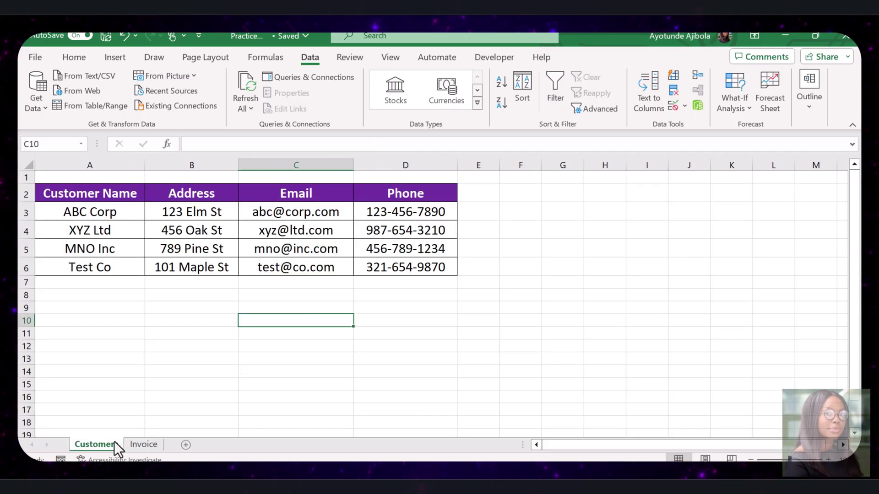
{"action": "left_click", "coordinate": [138, 444]}
{"action": "left_click", "coordinate": [290, 278]}
{"action": "type", "text": "=XL"}
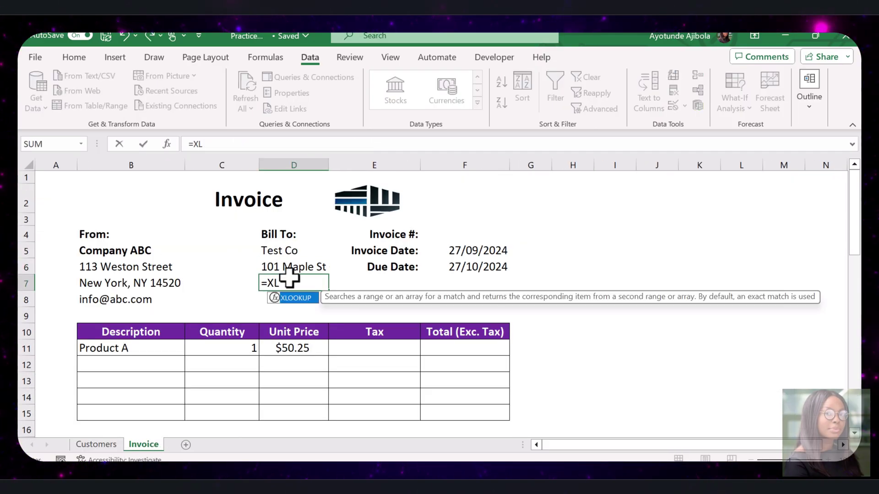
{"action": "double_click", "coordinate": [293, 298]}
{"action": "left_click", "coordinate": [280, 249]}
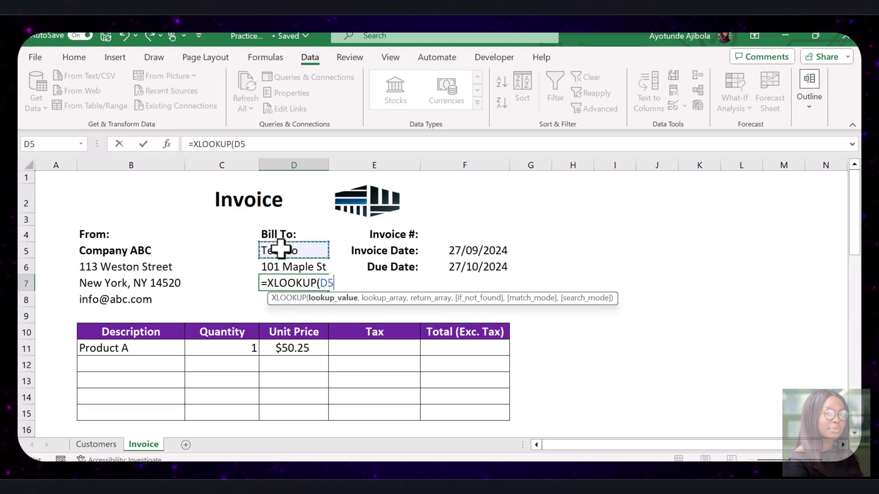
{"action": "type", "text": ","}
{"action": "left_click", "coordinate": [110, 444]}
{"action": "left_click", "coordinate": [105, 165]}
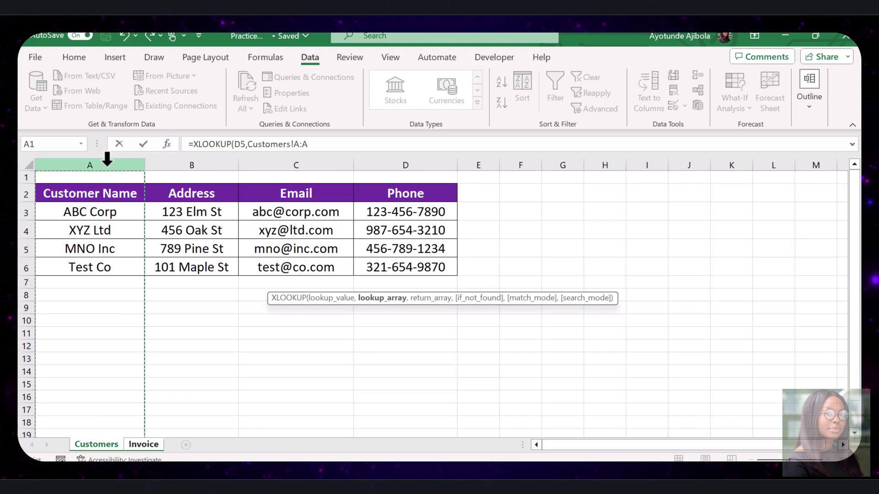
{"action": "type", "text": ","}
{"action": "left_click", "coordinate": [300, 166]}
{"action": "type", "text": ")"}
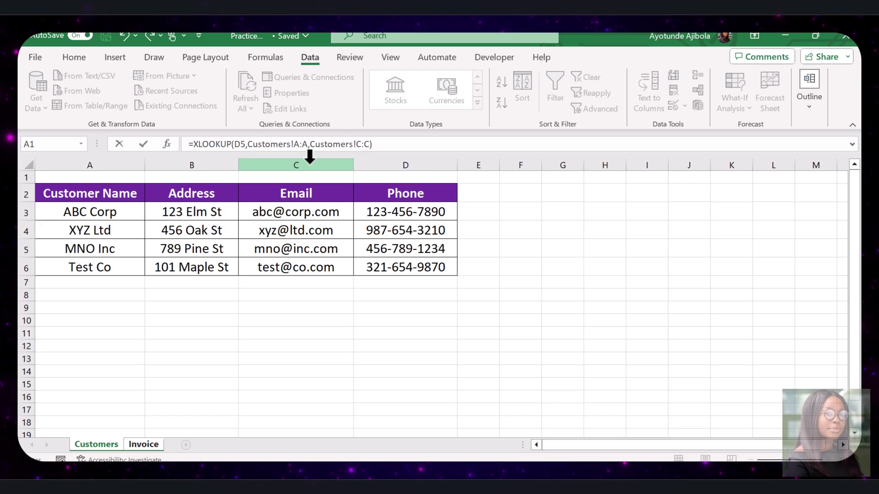
{"action": "key", "text": "Return"}
Enter =XLOOKUP(D5,Customers!A:A,Customers!D:D) in D8 to show the customer's phone
{"action": "type", "text": "=XL"}
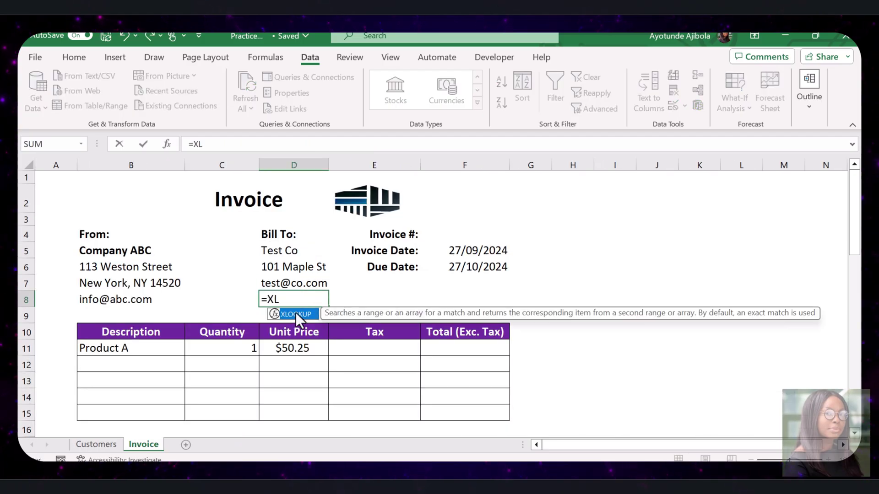
{"action": "double_click", "coordinate": [296, 315]}
{"action": "left_click", "coordinate": [280, 250]}
{"action": "type", "text": ","}
{"action": "left_click", "coordinate": [96, 444]}
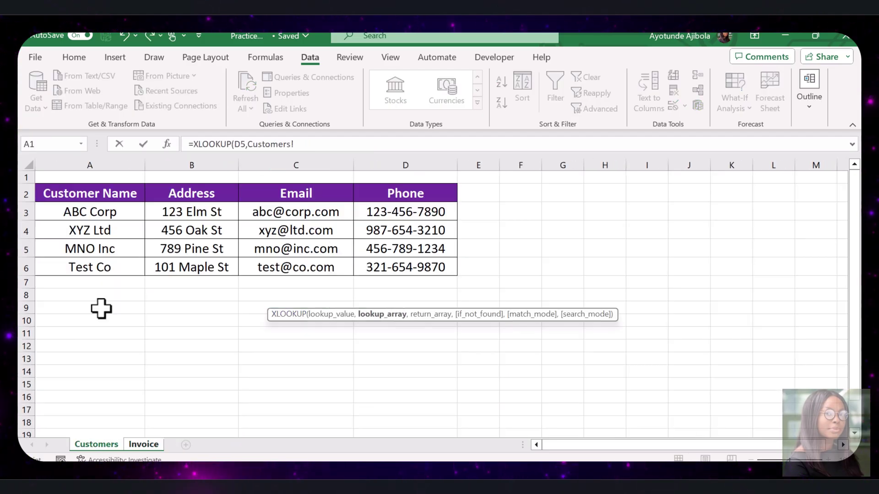
{"action": "left_click", "coordinate": [96, 164]}
{"action": "type", "text": ","}
{"action": "left_click", "coordinate": [410, 156]}
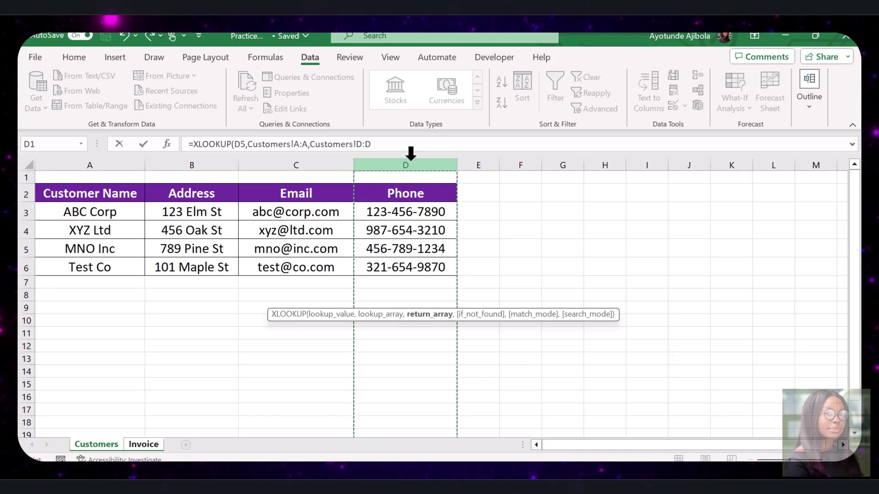
{"action": "type", "text": ")"}
{"action": "key", "text": "Return"}
{"action": "left_click", "coordinate": [321, 349]}
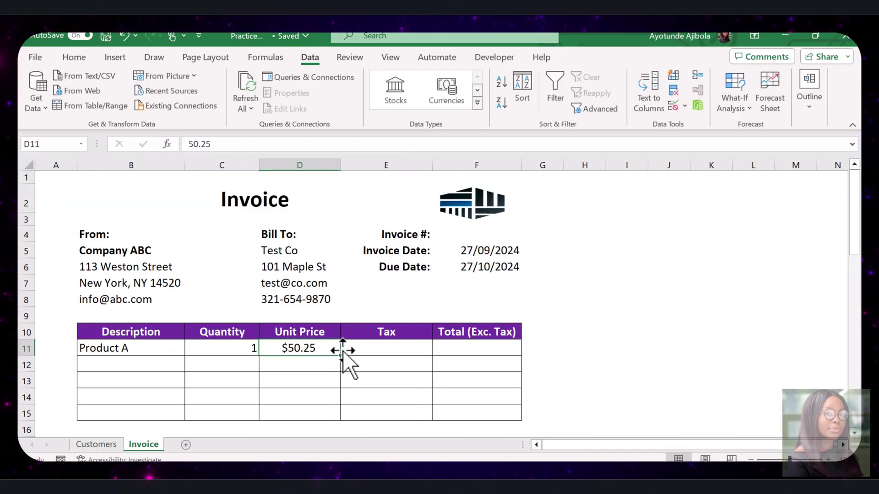
Enter =C11*D11*0.2 in Tax cell E11, correcting the rate from 0.3, giving £10.05
{"action": "left_click", "coordinate": [387, 348]}
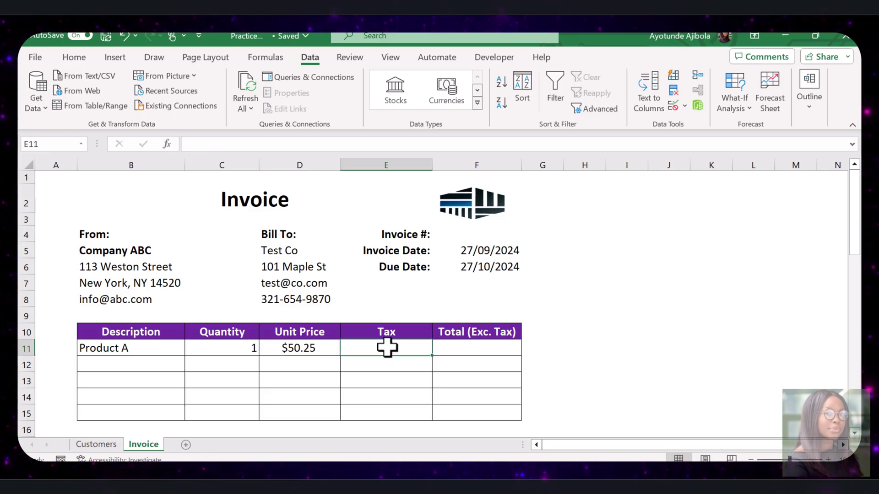
{"action": "type", "text": "="}
{"action": "left_click", "coordinate": [244, 349]}
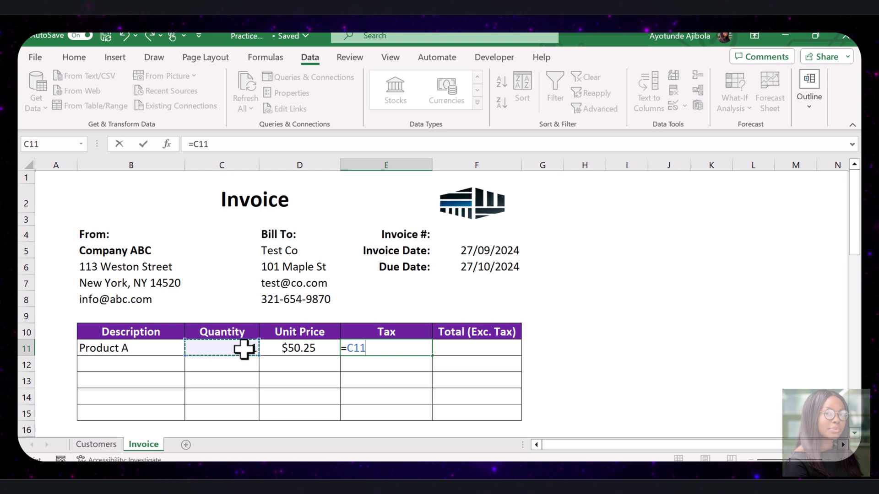
{"action": "left_click", "coordinate": [301, 346]}
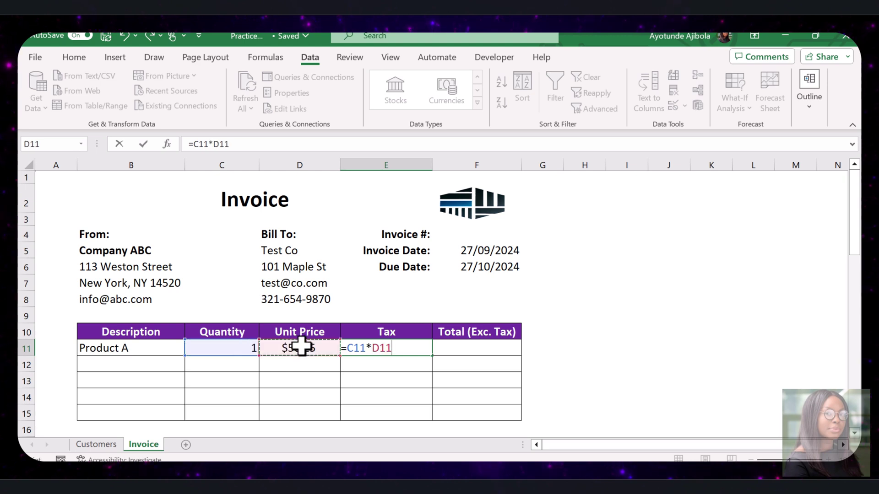
{"action": "type", "text": "*"}
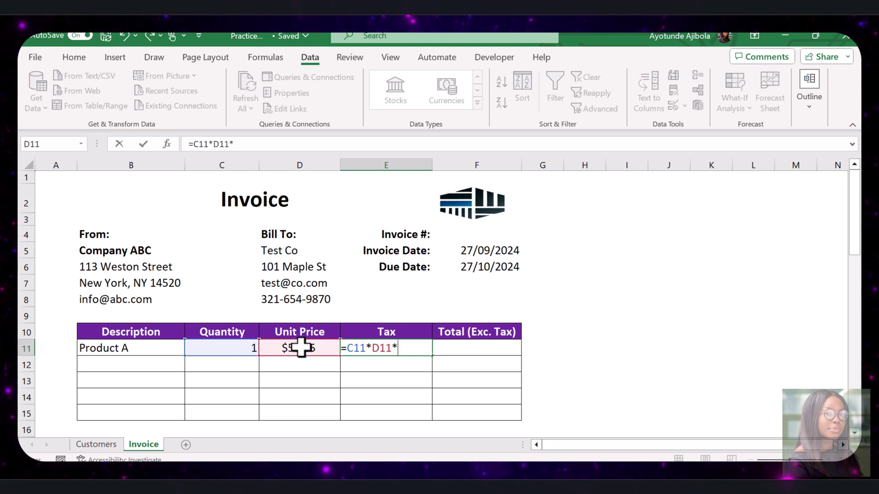
{"action": "type", "text": "0.3"}
{"action": "key", "text": "BackSpace"}
{"action": "type", "text": "2"}
{"action": "key", "text": "Return"}
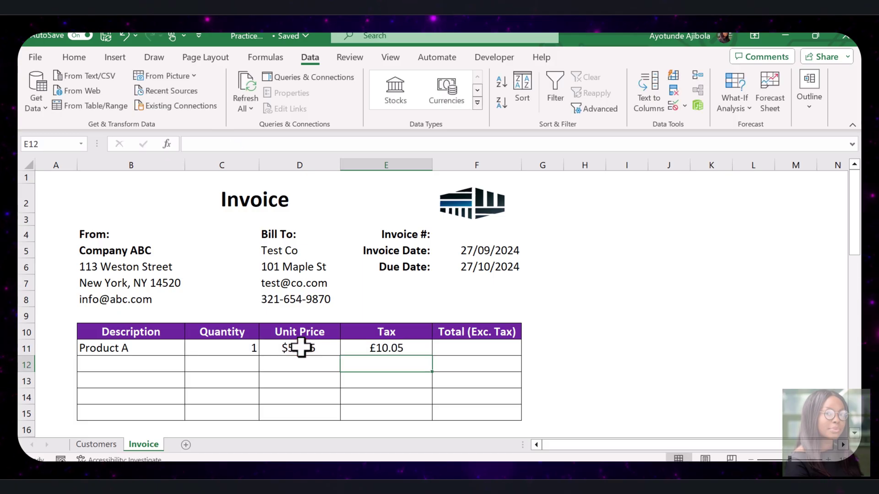
{"action": "key", "text": "Up"}
Enter =C11*D11 in F11 so Product A's Total (Exc. Tax) reads $50.25
{"action": "left_click", "coordinate": [493, 350]}
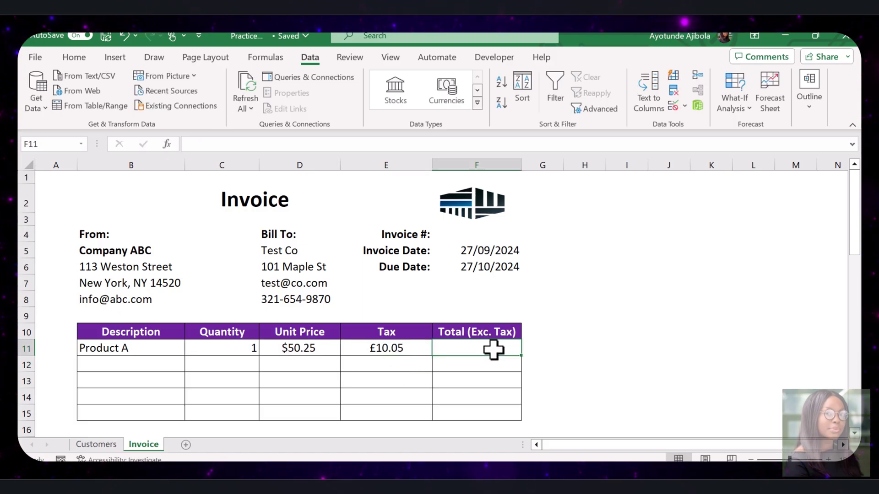
{"action": "type", "text": "="}
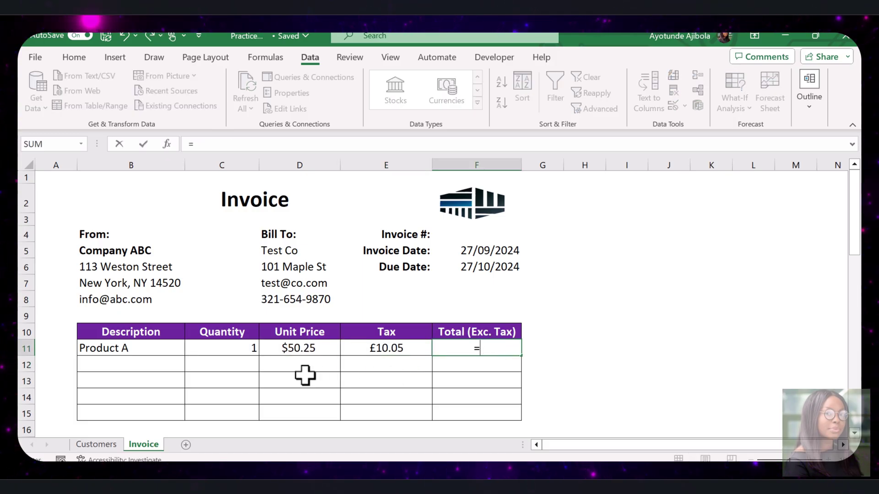
{"action": "left_click", "coordinate": [222, 347]}
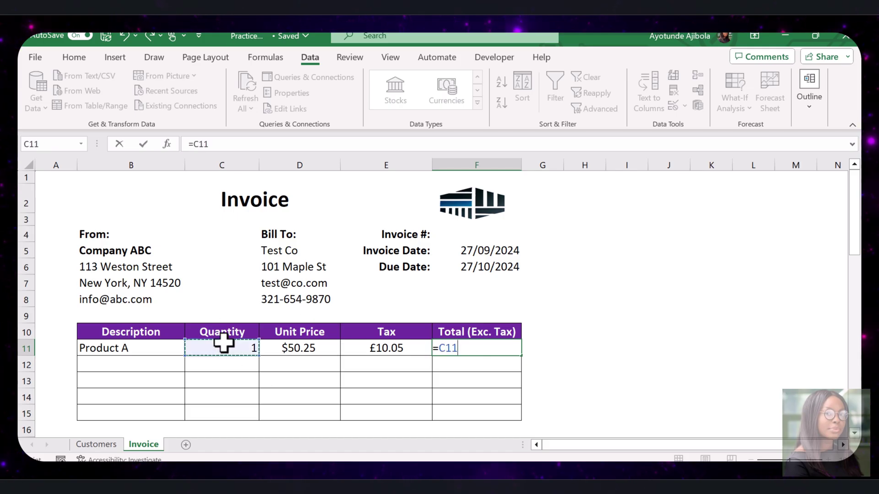
{"action": "type", "text": "*"}
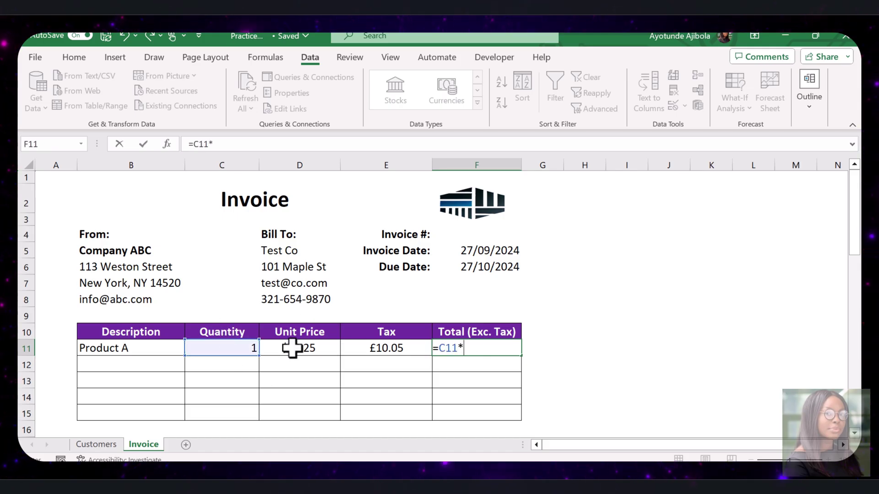
{"action": "left_click", "coordinate": [293, 348]}
{"action": "key", "text": "Return"}
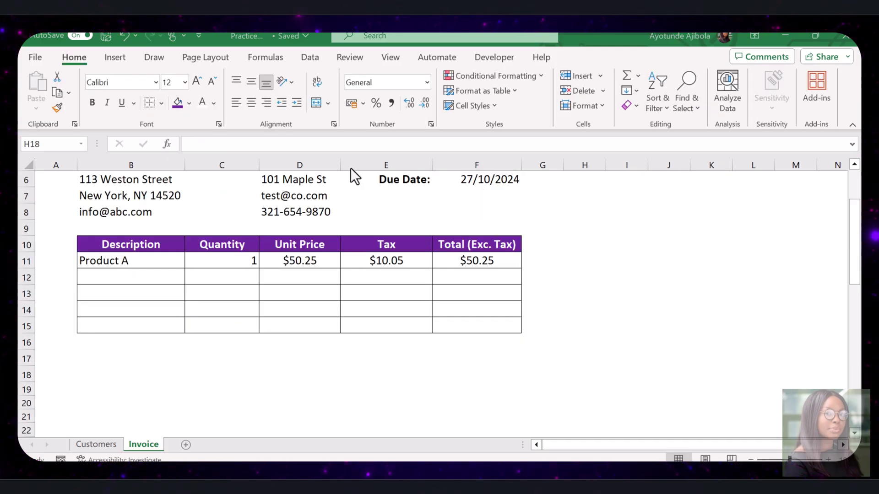
Add a Subtotal label with =SUM(F11:F15) beside it
{"action": "left_click", "coordinate": [388, 326]}
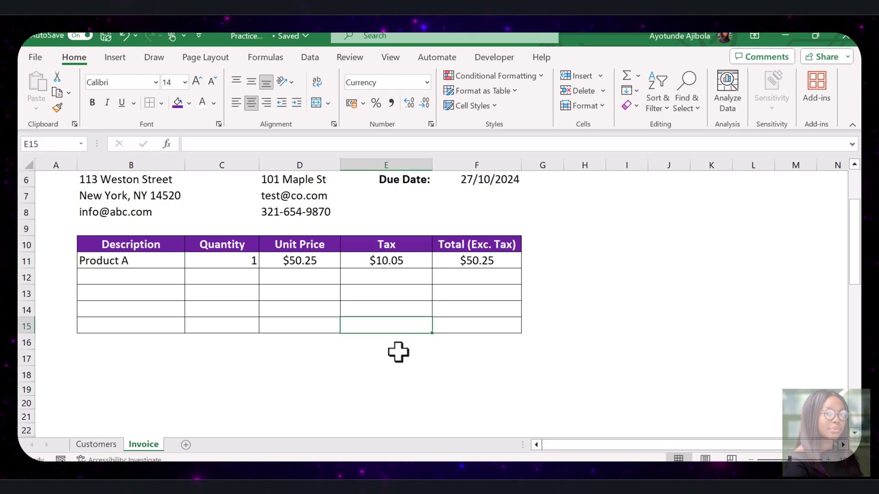
{"action": "left_click", "coordinate": [388, 358]}
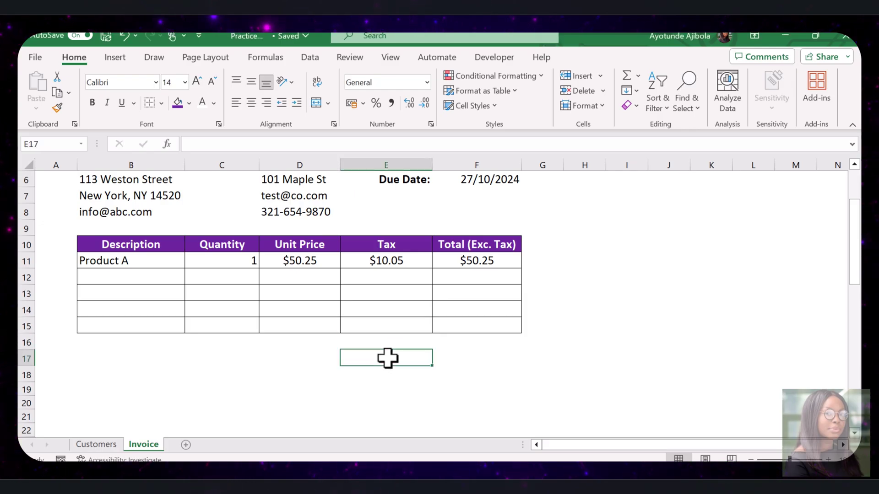
{"action": "type", "text": "Subtotal"}
{"action": "key", "text": "ctrl+Return"}
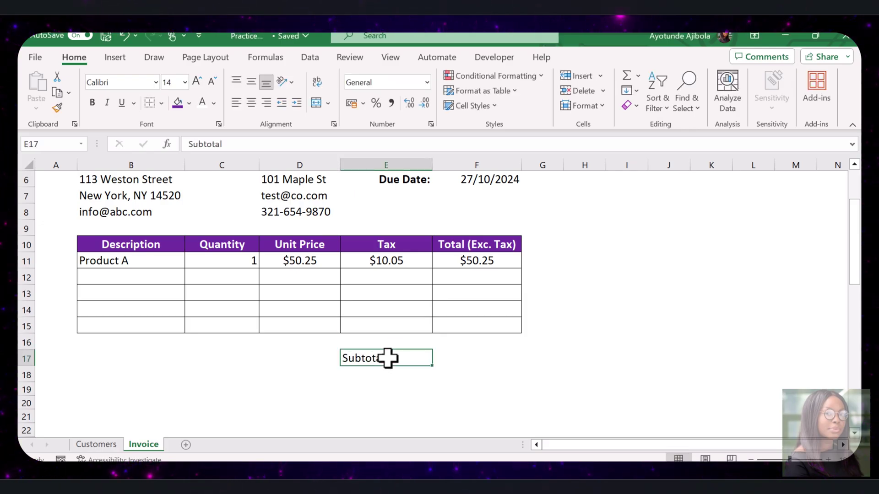
{"action": "scroll", "coordinate": [485, 329], "scroll_direction": "down", "scroll_amount": 1}
{"action": "left_click", "coordinate": [485, 330]}
{"action": "type", "text": "="}
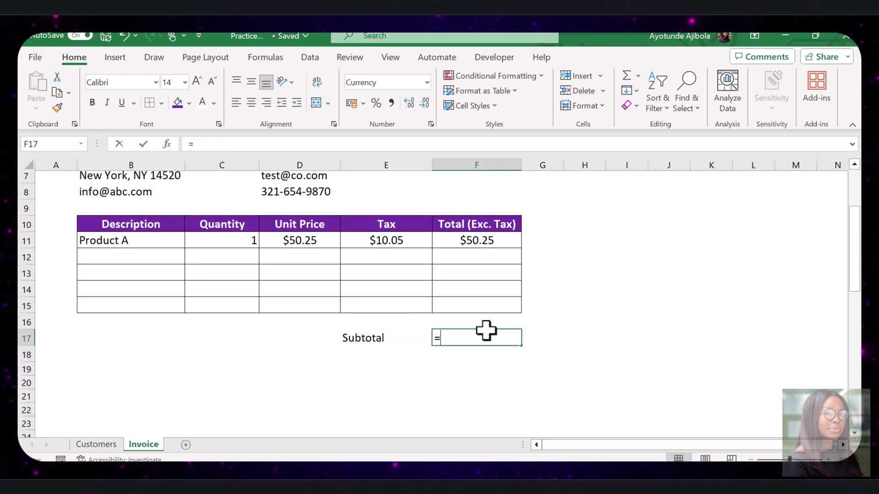
{"action": "type", "text": "sum"}
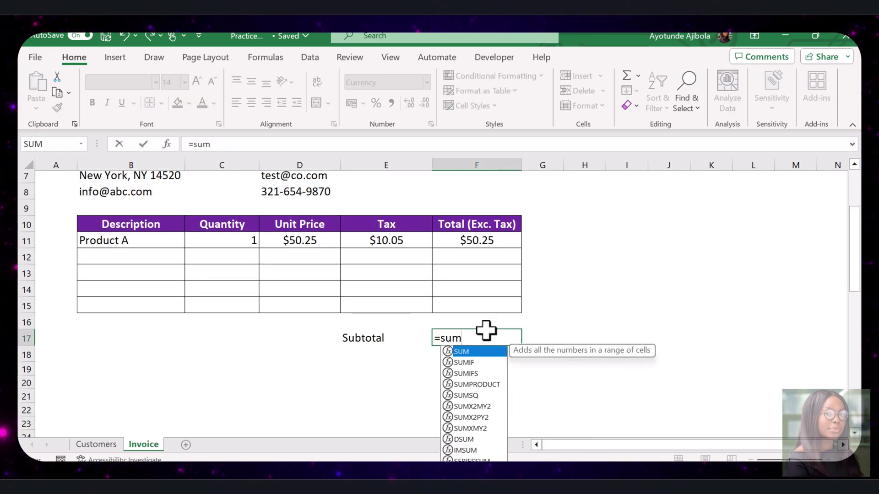
{"action": "double_click", "coordinate": [477, 355]}
{"action": "left_click_drag", "start_coordinate": [493, 238], "coordinate": [488, 302]}
{"action": "type", "text": ")"}
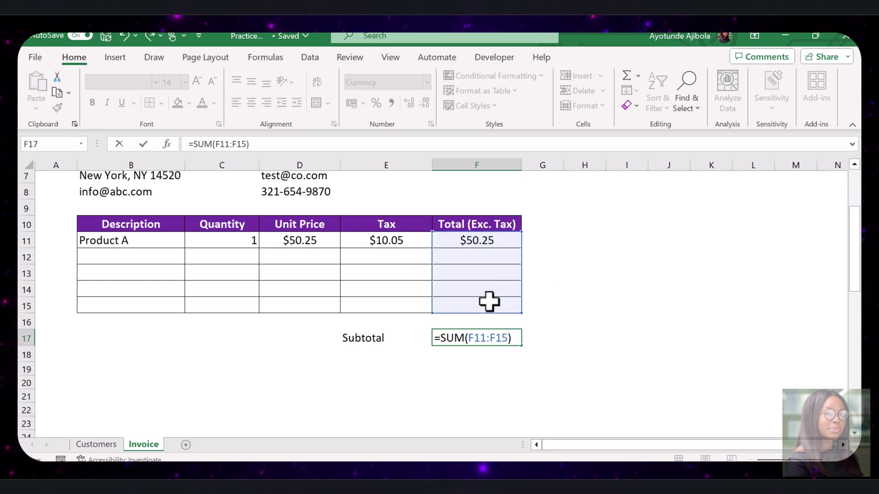
{"action": "key", "text": "Return"}
{"action": "key", "text": "Up"}
Add a Tax label with a SUM of the Tax column E11:E15 beside it
{"action": "left_click", "coordinate": [353, 357]}
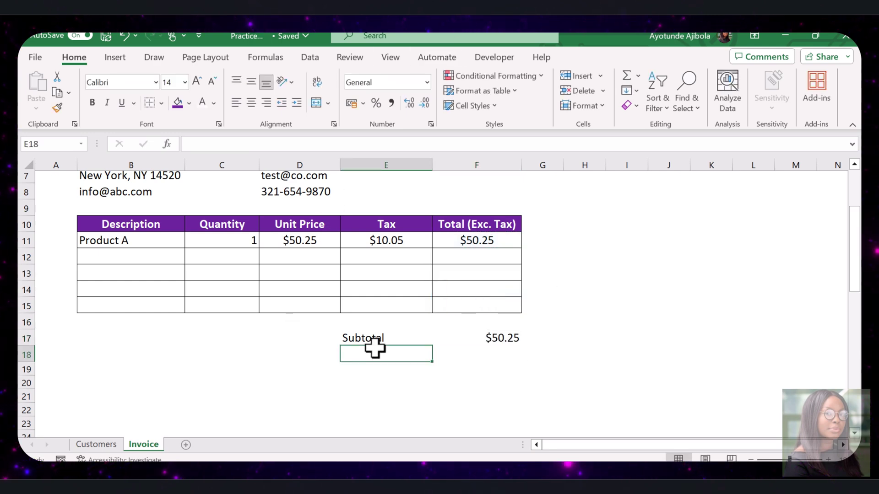
{"action": "type", "text": "Tax"}
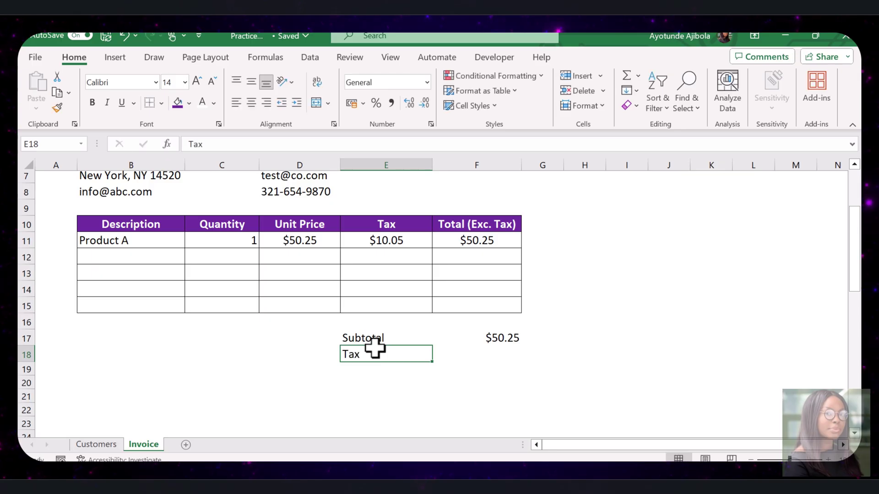
{"action": "key", "text": "Tab"}
{"action": "type", "text": "=sum"}
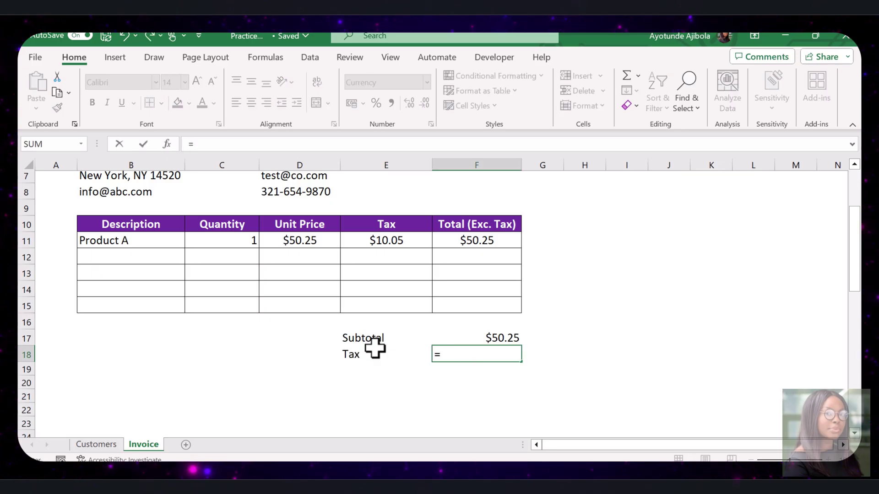
{"action": "double_click", "coordinate": [383, 351]}
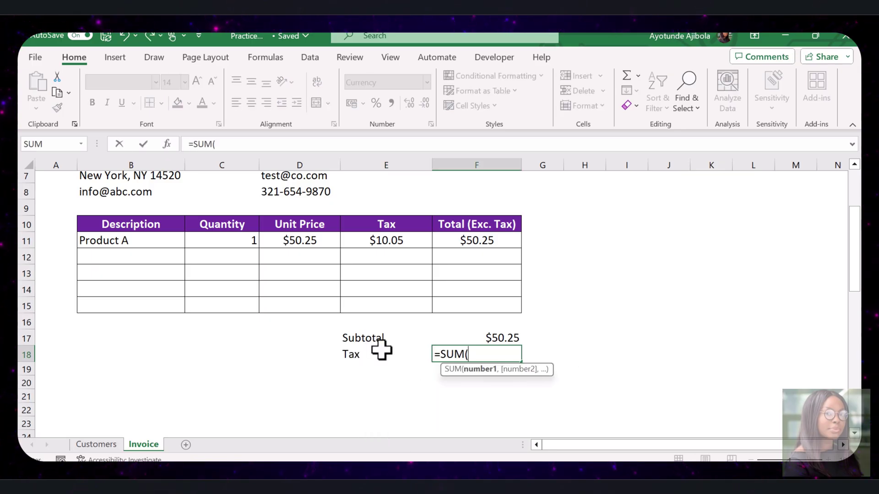
{"action": "left_click_drag", "start_coordinate": [379, 243], "coordinate": [386, 299]}
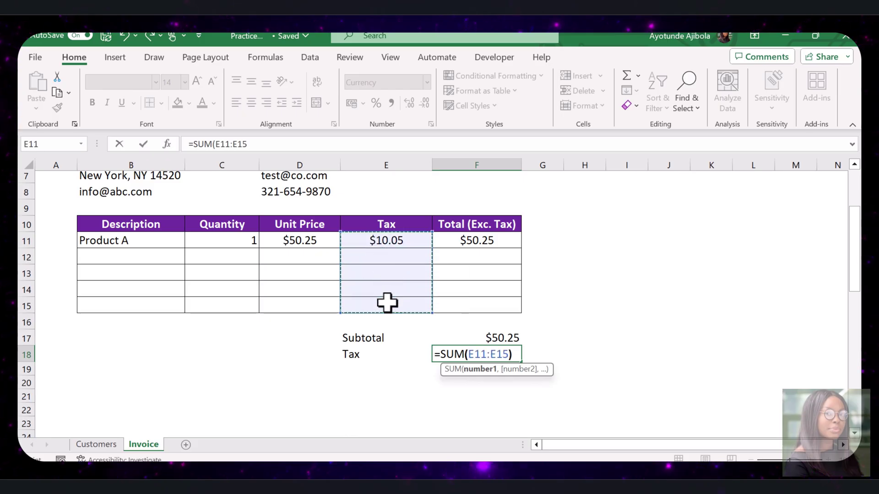
{"action": "key", "text": "Return"}
Add a Total label with =F17+F18 beside it, giving $60.30
{"action": "left_click", "coordinate": [389, 372]}
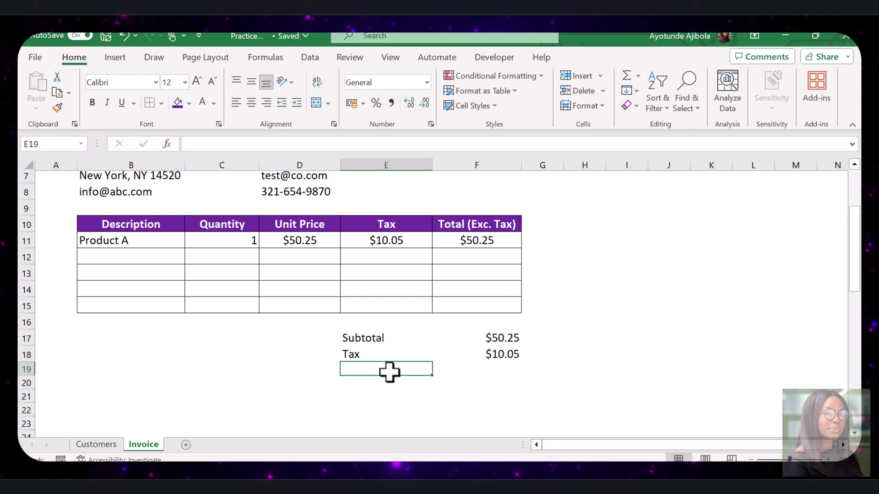
{"action": "type", "text": "Total"}
{"action": "left_click", "coordinate": [502, 368]}
{"action": "type", "text": "="}
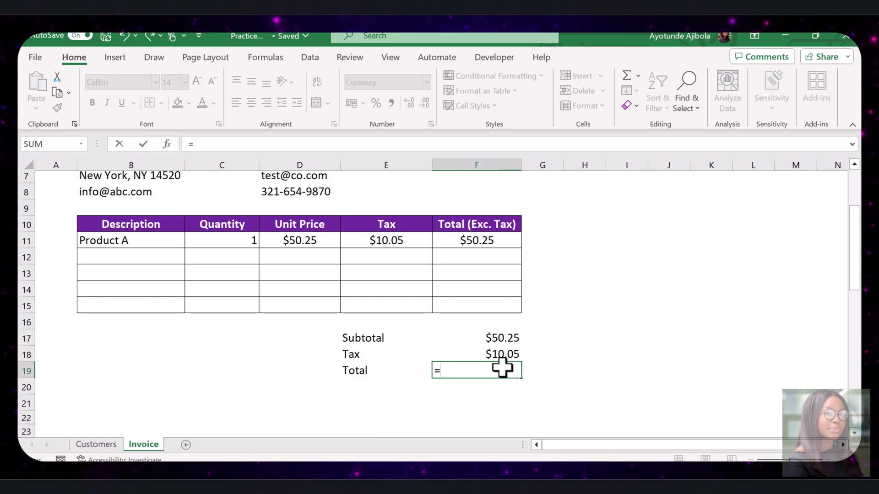
{"action": "left_click", "coordinate": [501, 337]}
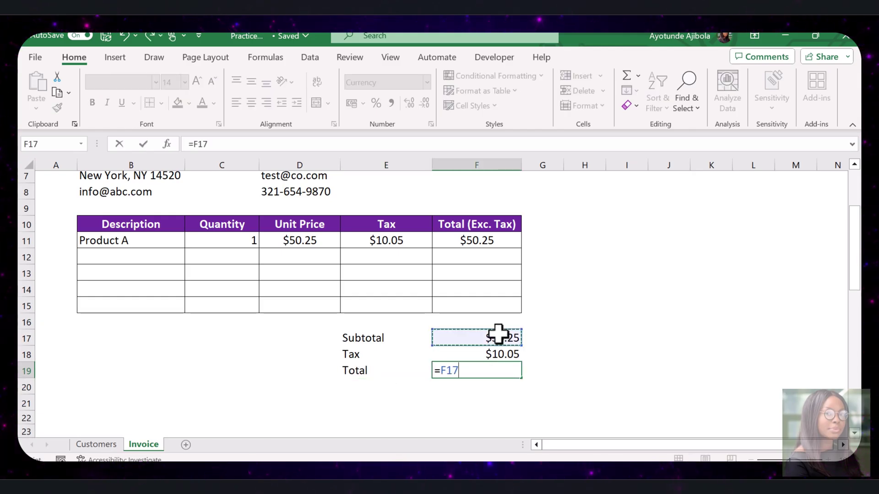
{"action": "type", "text": "+"}
{"action": "left_click", "coordinate": [498, 352]}
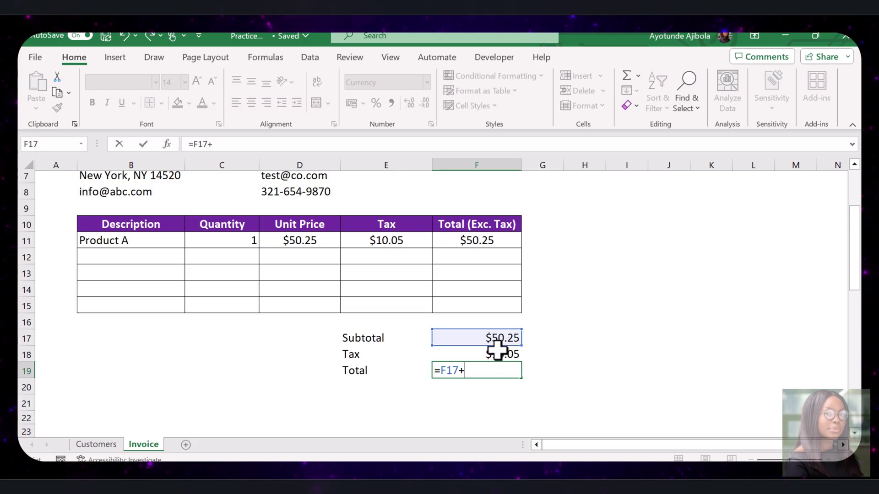
{"action": "key", "text": "Return"}
{"action": "left_click", "coordinate": [584, 338]}
Give the Total line E19:F19 a top and double bottom border
{"action": "left_click", "coordinate": [386, 403]}
{"action": "left_click_drag", "start_coordinate": [373, 371], "coordinate": [476, 378]}
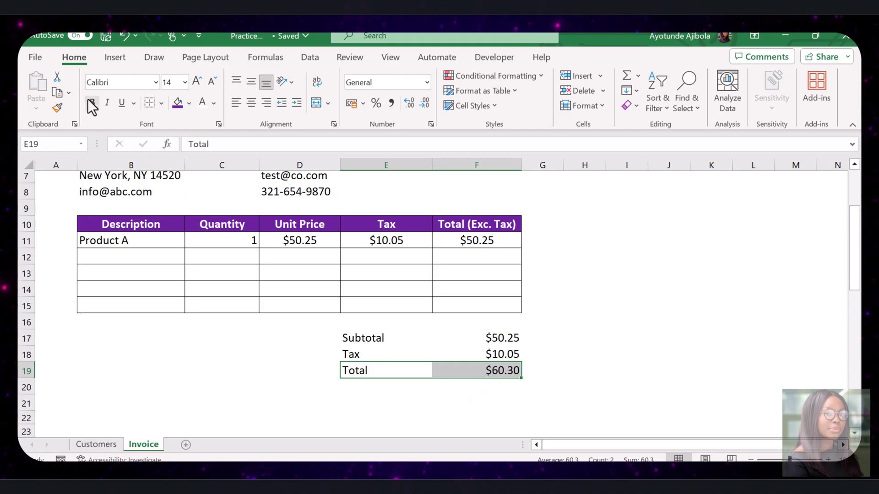
{"action": "left_click", "coordinate": [162, 104]}
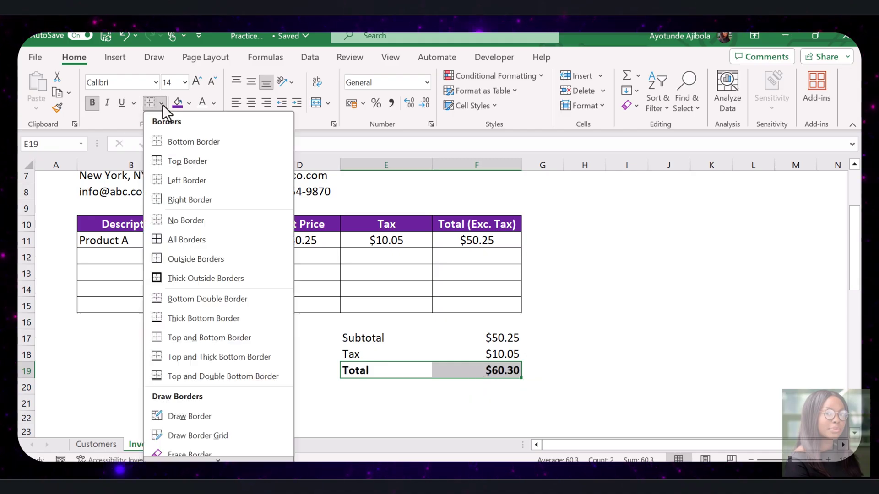
{"action": "left_click", "coordinate": [218, 379]}
Fill the Total label and amount cells with yellow
{"action": "left_click", "coordinate": [387, 373]}
{"action": "left_click_drag", "start_coordinate": [399, 372], "coordinate": [455, 370]}
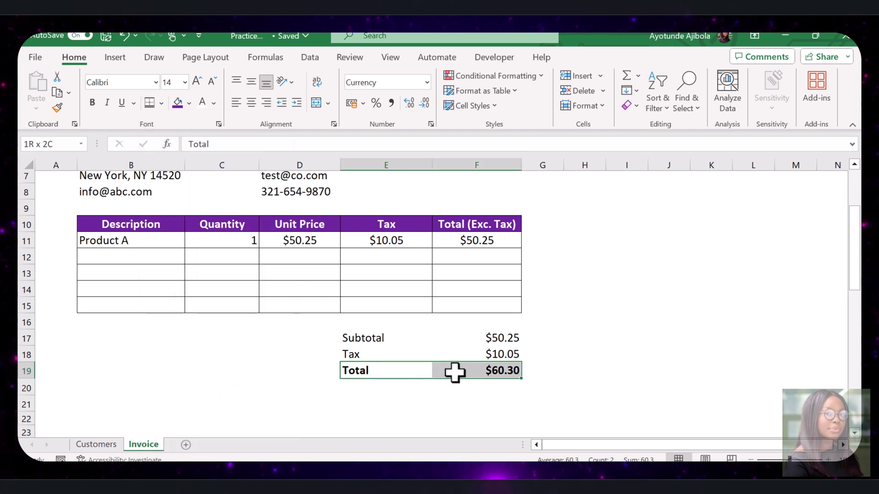
{"action": "left_click", "coordinate": [189, 104]}
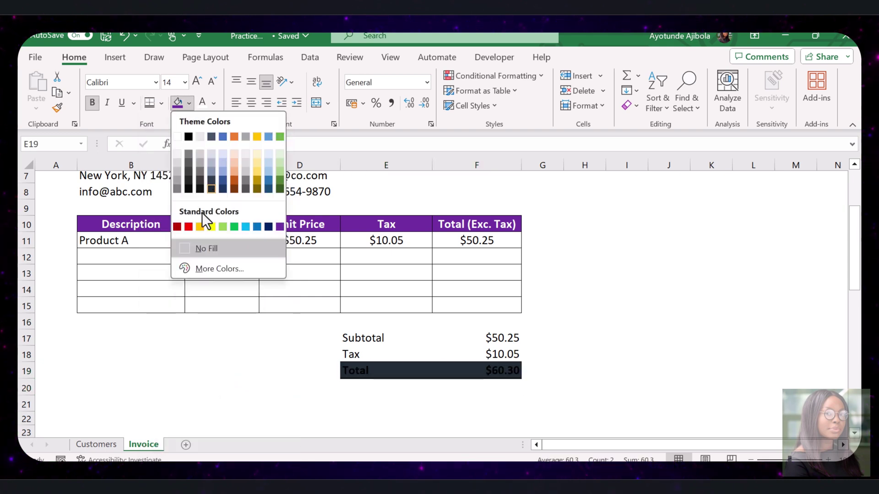
{"action": "left_click", "coordinate": [200, 225]}
{"action": "left_click", "coordinate": [544, 323]}
{"action": "scroll", "coordinate": [567, 334], "scroll_direction": "up", "scroll_amount": 1}
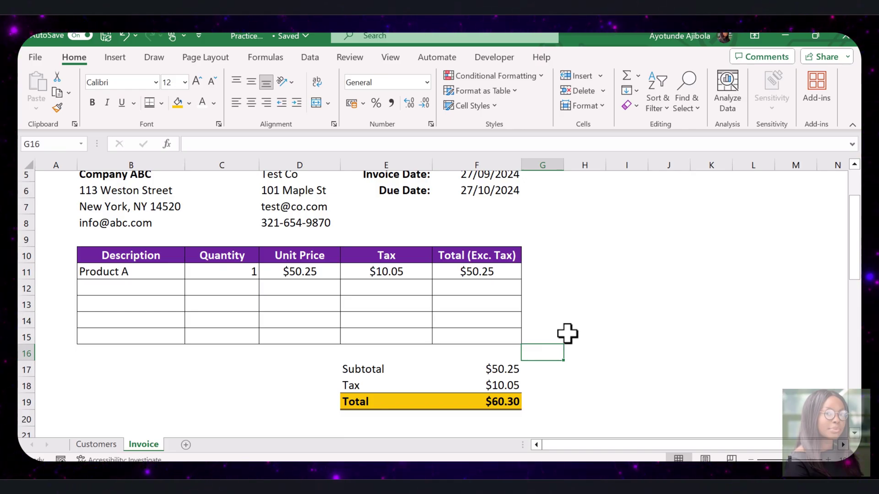
Draw a bottom border line across B20:F20 below the totals
{"action": "left_click", "coordinate": [300, 386]}
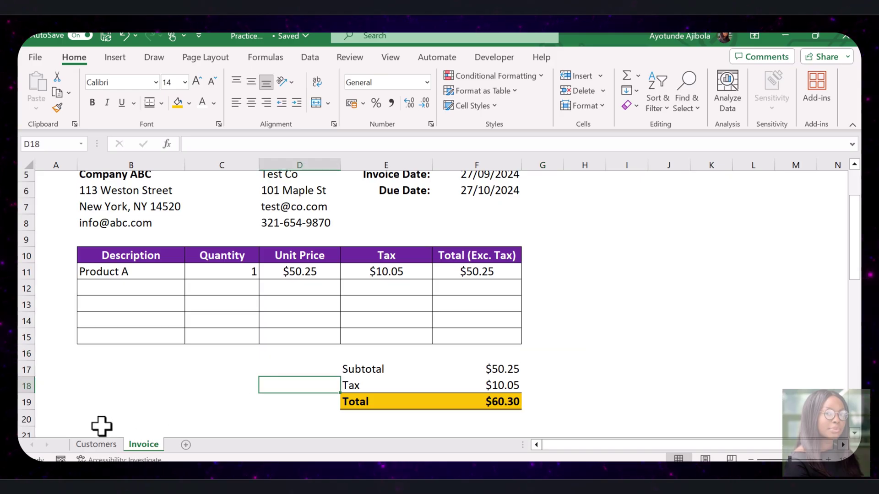
{"action": "left_click_drag", "start_coordinate": [98, 417], "coordinate": [462, 416]}
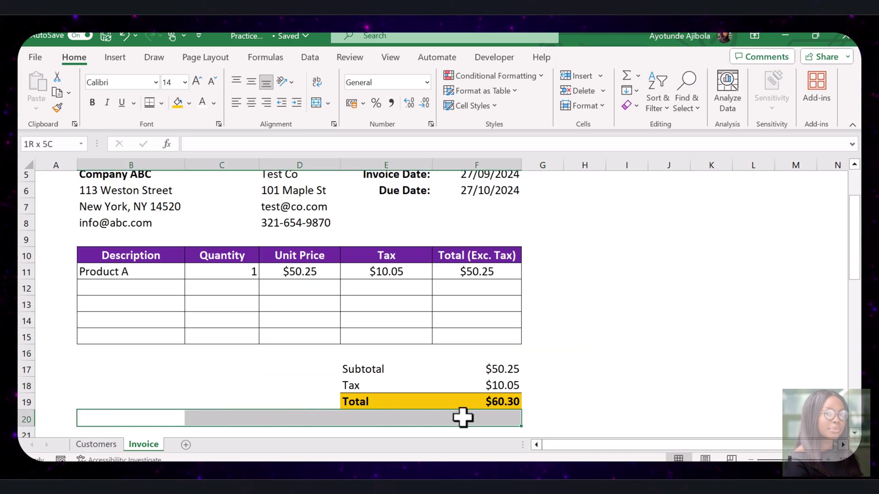
{"action": "left_click", "coordinate": [161, 102]}
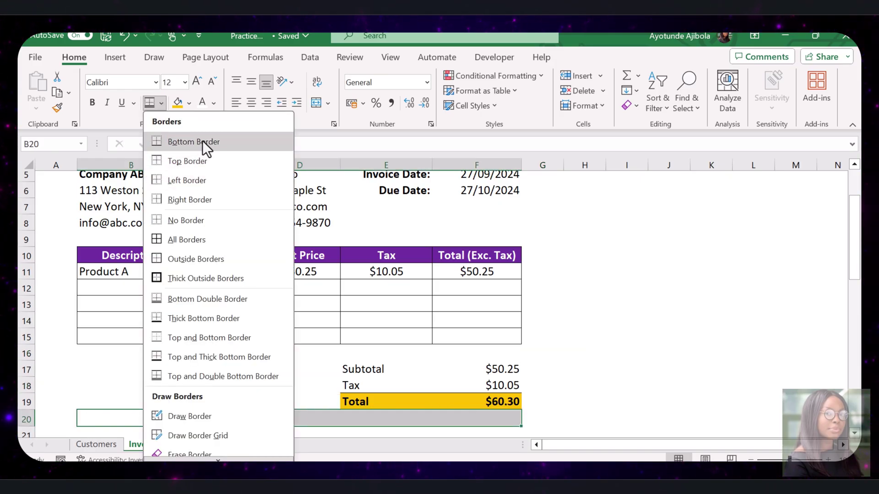
{"action": "left_click", "coordinate": [227, 141]}
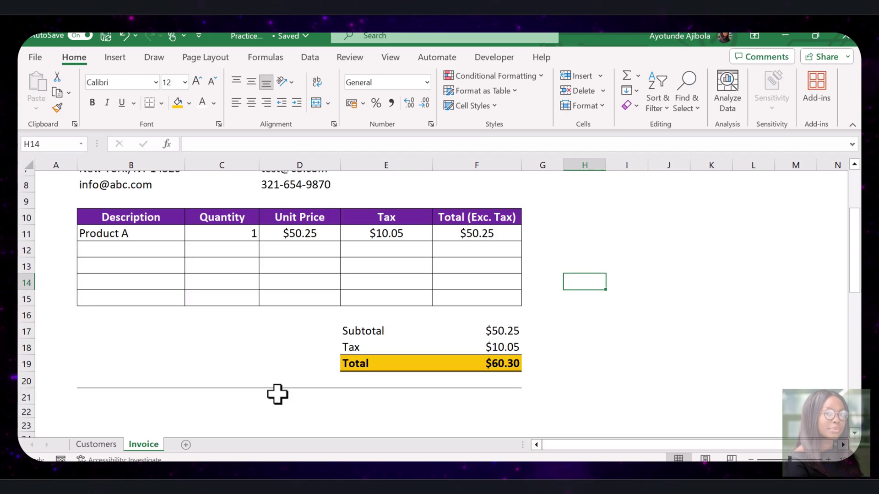
Enter 'Payment Information' in B22, merged and centred across B22:C22, bold and enlarged
{"action": "left_click", "coordinate": [153, 410]}
{"action": "type", "text": "P"}
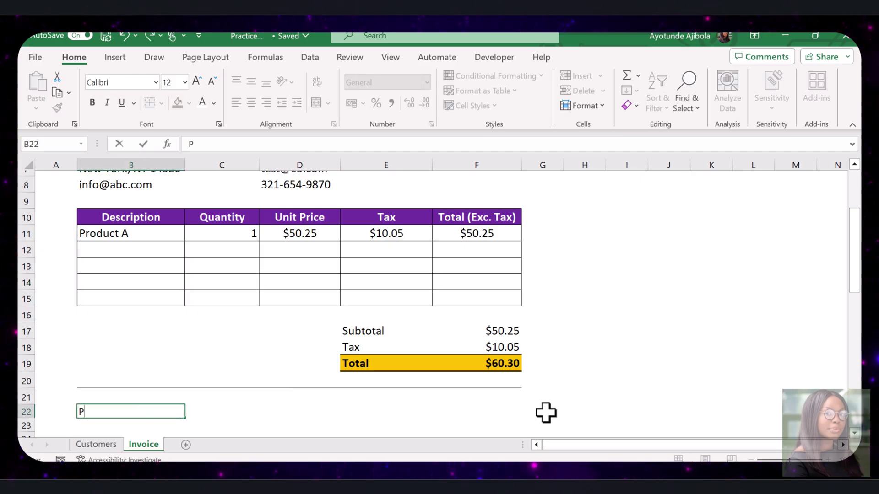
{"action": "type", "text": "ayment Information"}
{"action": "left_click", "coordinate": [206, 424]}
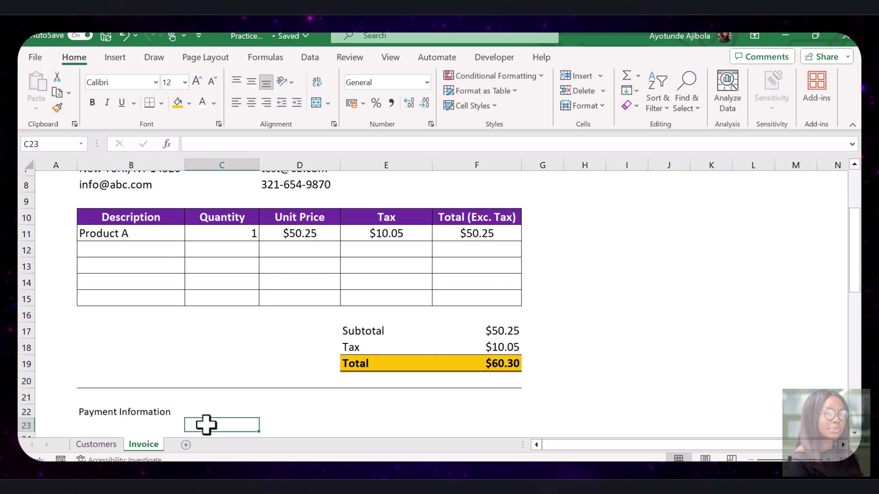
{"action": "left_click_drag", "start_coordinate": [142, 408], "coordinate": [214, 414]}
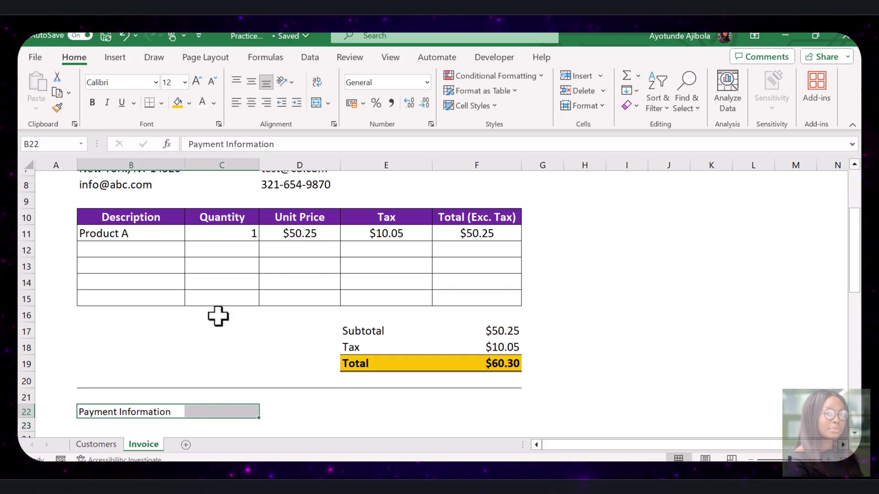
{"action": "left_click", "coordinate": [316, 102]}
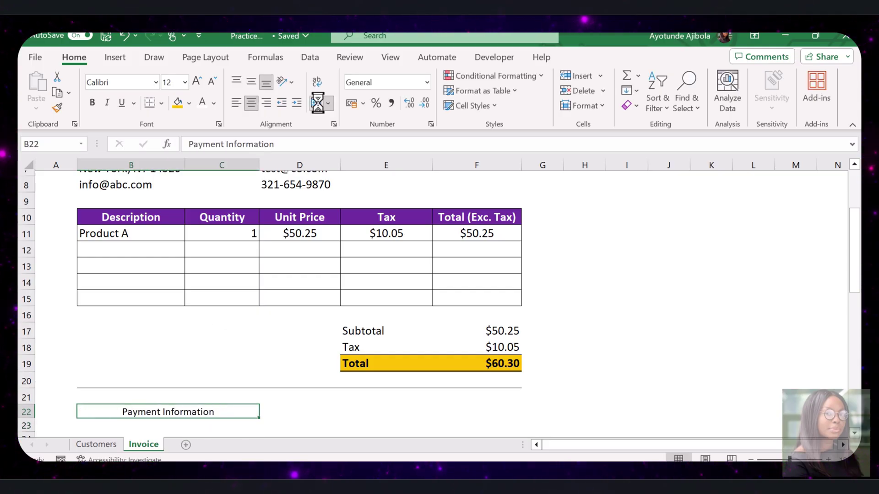
{"action": "left_click", "coordinate": [93, 103]}
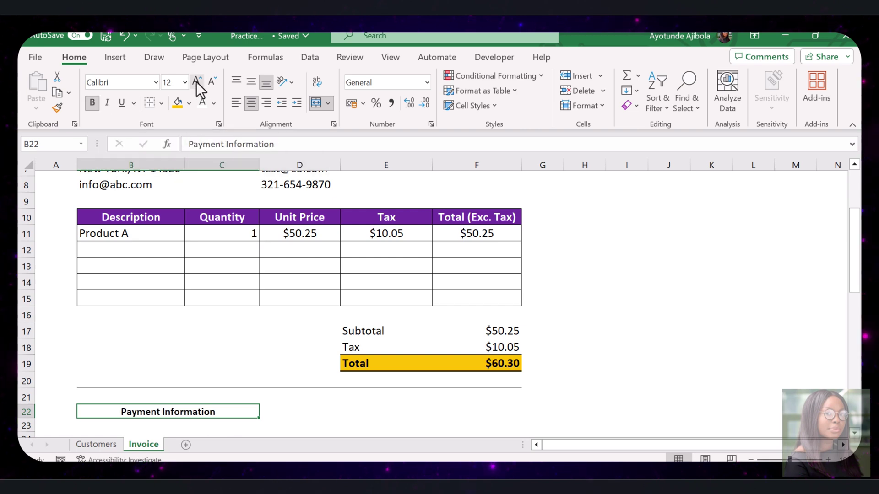
{"action": "left_click", "coordinate": [198, 81]}
{"action": "scroll", "coordinate": [131, 390], "scroll_direction": "down", "scroll_amount": 1}
{"action": "left_click", "coordinate": [131, 390]}
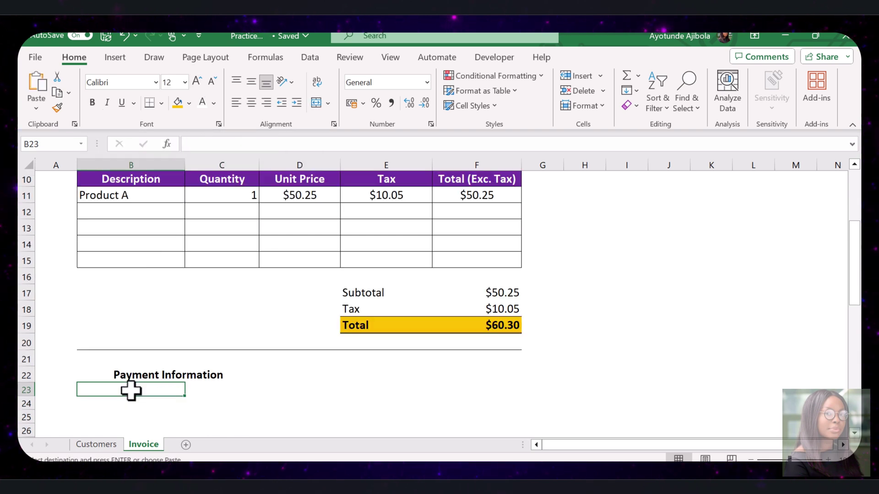
Paste the bank payment details into B23 under Payment Information
{"action": "right_click", "coordinate": [132, 390]}
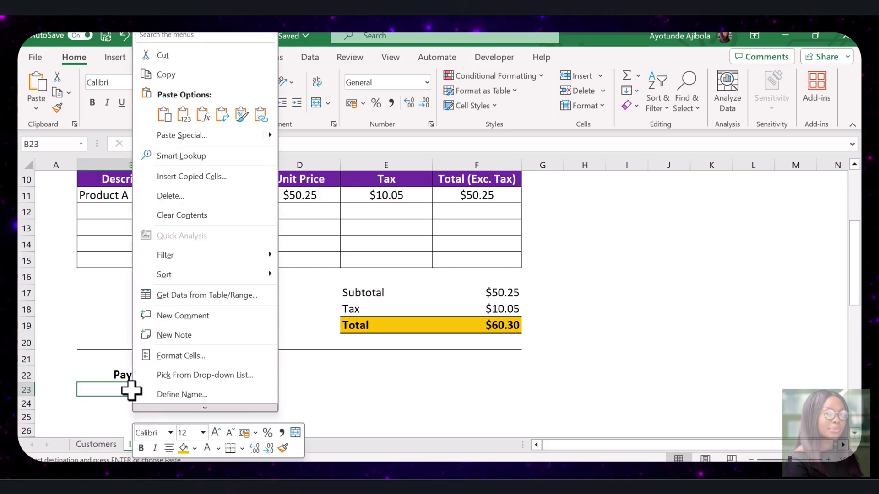
{"action": "left_click", "coordinate": [165, 115]}
{"action": "scroll", "coordinate": [398, 384], "scroll_direction": "down", "scroll_amount": 1}
{"action": "left_click", "coordinate": [398, 384]}
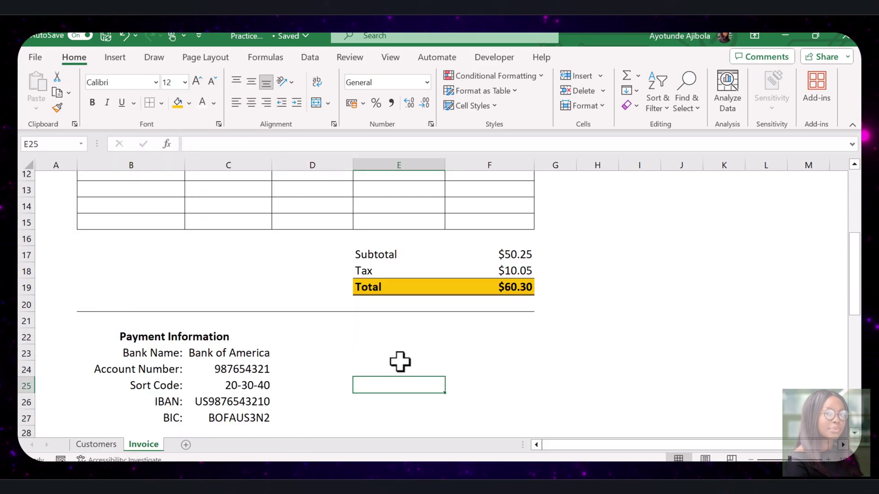
Add a bold 'Comments' heading in E22
{"action": "left_click", "coordinate": [398, 337]}
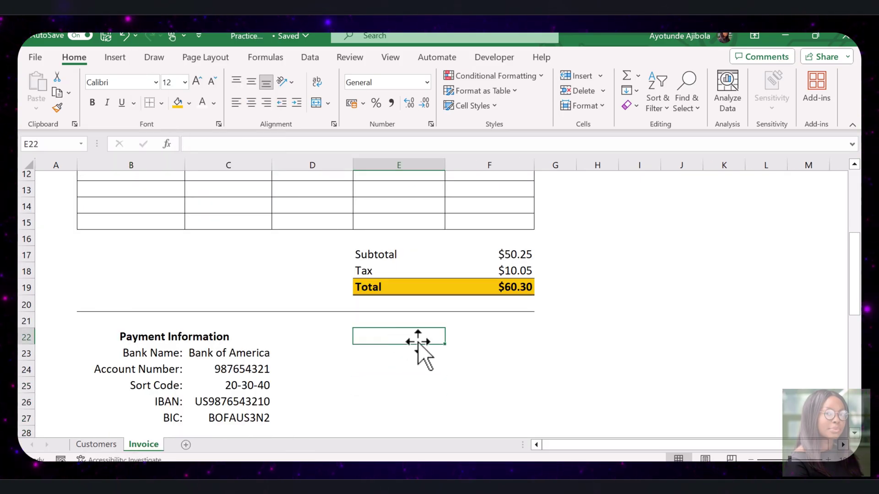
{"action": "type", "text": "Comments"}
{"action": "key", "text": "Return"}
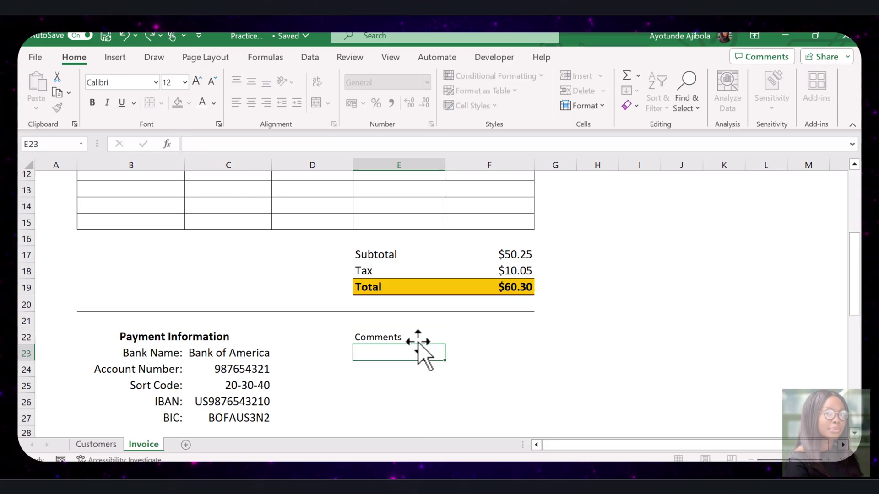
{"action": "left_click", "coordinate": [418, 341]}
{"action": "left_click", "coordinate": [91, 103]}
Paste the thank-you and 30-day payment comment lines into E23:E24
{"action": "left_click", "coordinate": [556, 385]}
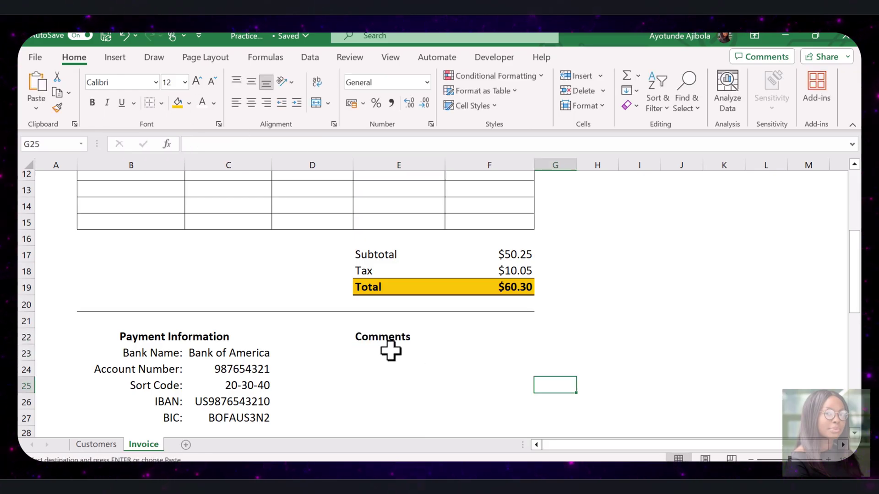
{"action": "left_click", "coordinate": [392, 353]}
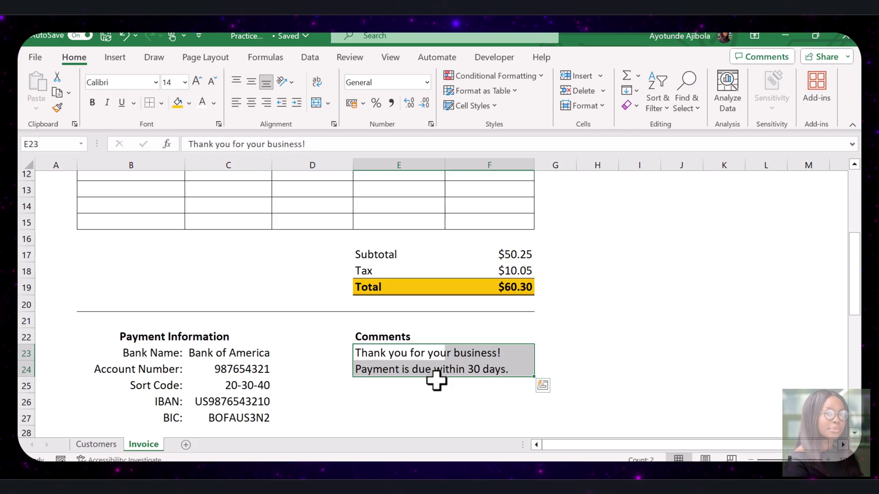
{"action": "left_click", "coordinate": [436, 385]}
{"action": "left_click", "coordinate": [404, 369]}
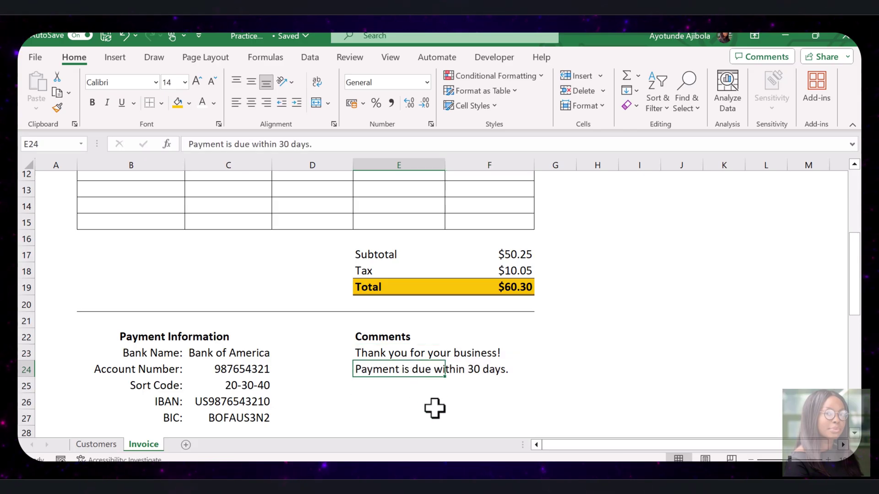
Frame the invoice range B2:G28 with a thick outside border
{"action": "scroll", "coordinate": [435, 409], "scroll_direction": "up", "scroll_amount": 4}
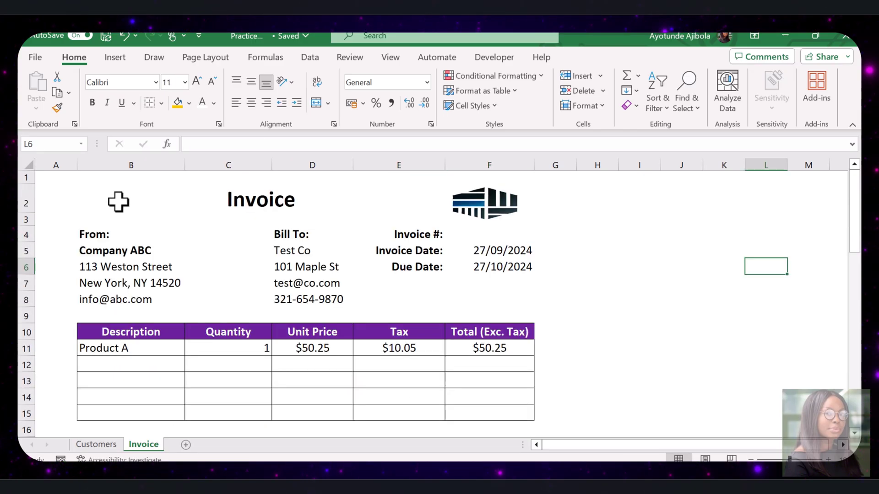
{"action": "left_click_drag", "start_coordinate": [118, 200], "coordinate": [555, 375]}
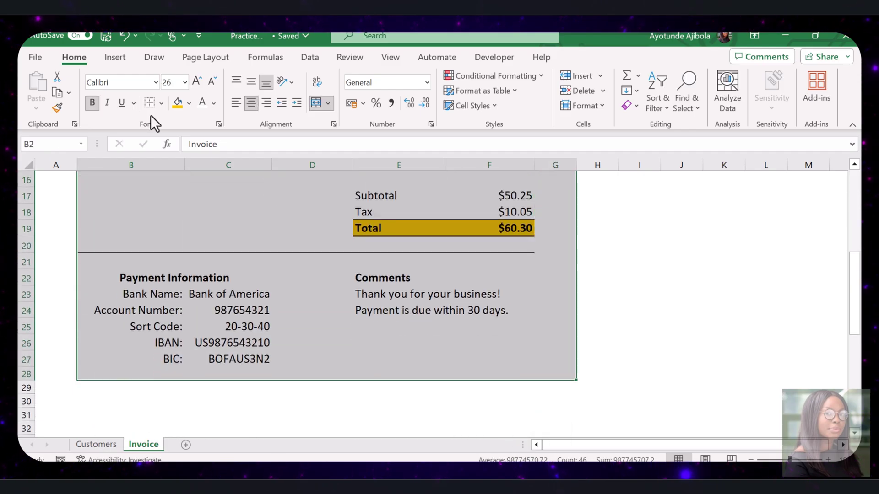
{"action": "left_click", "coordinate": [161, 104]}
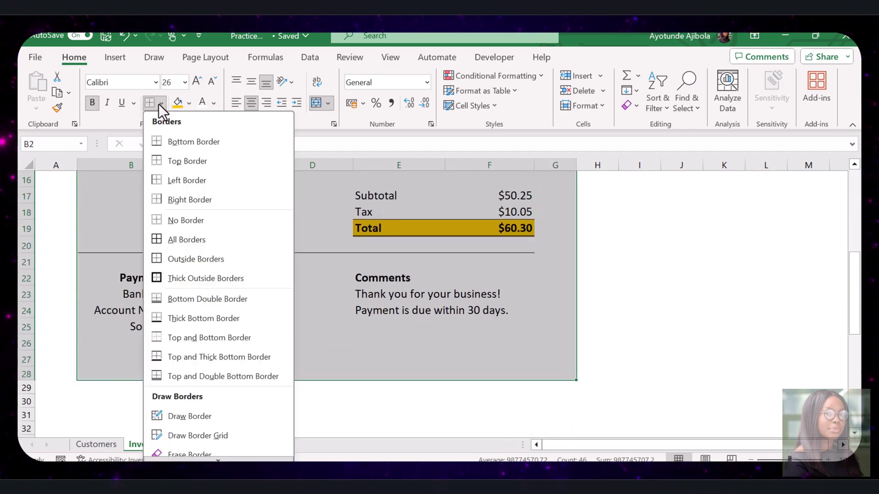
{"action": "left_click", "coordinate": [185, 280]}
{"action": "scroll", "coordinate": [174, 284], "scroll_direction": "up", "scroll_amount": 5}
{"action": "left_click", "coordinate": [334, 229]}
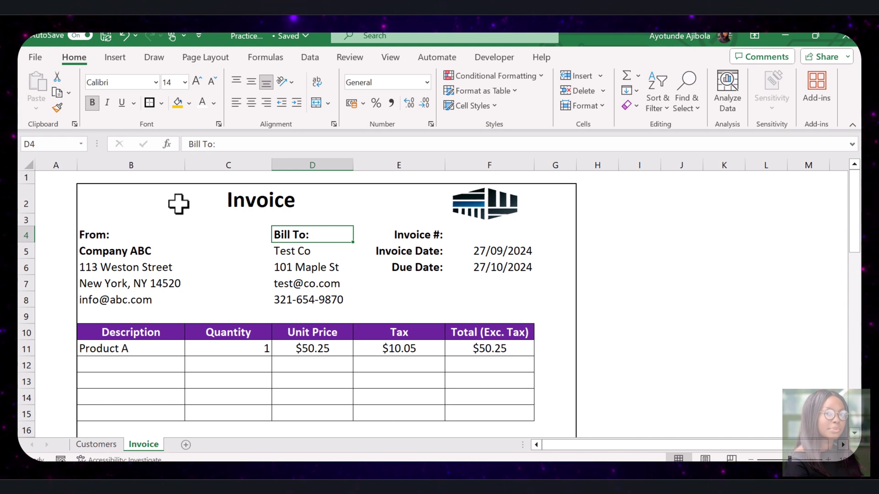
{"action": "left_click", "coordinate": [28, 57]}
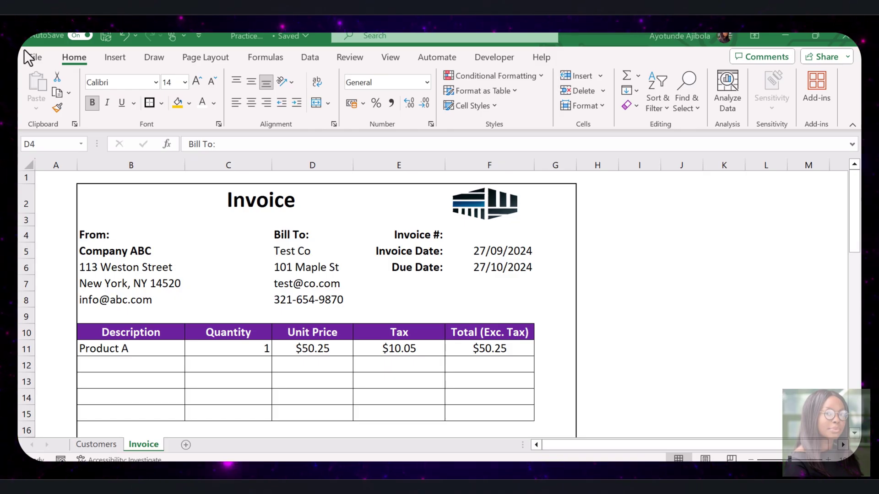
{"action": "left_click_drag", "start_coordinate": [173, 363], "coordinate": [456, 408]}
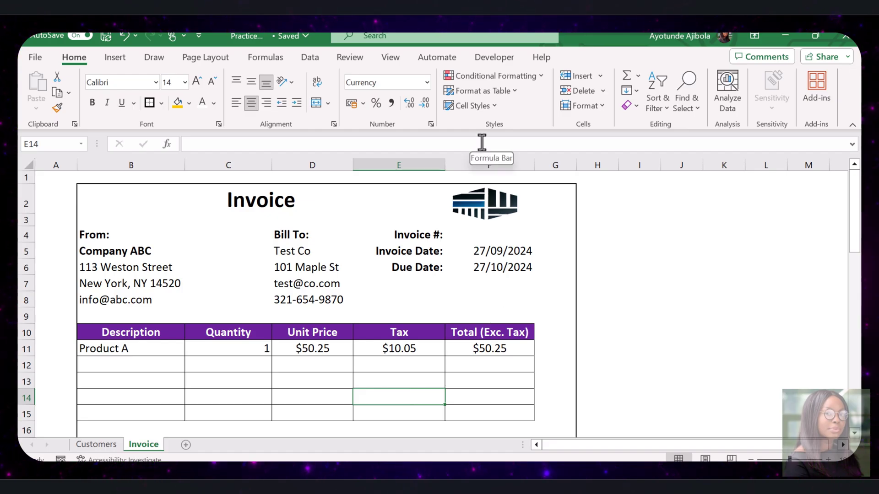
Draw a form-control push button right of the invoice, leaving its macro unassigned
{"action": "left_click", "coordinate": [496, 56]}
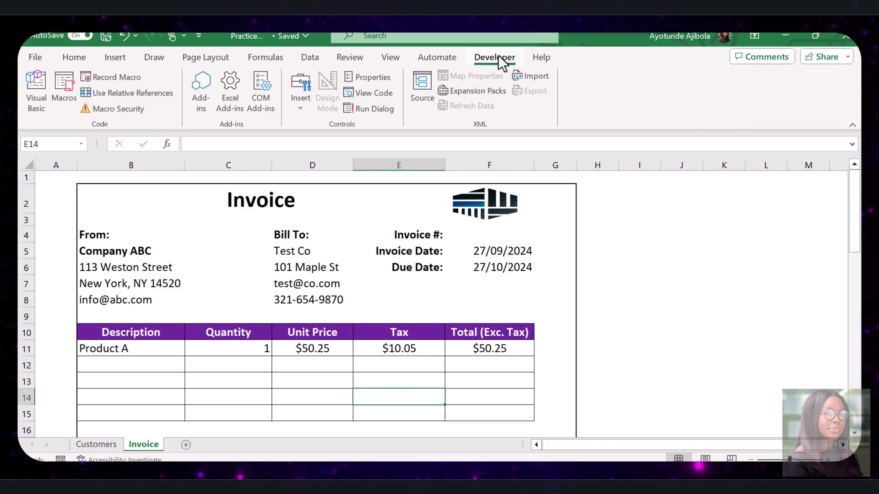
{"action": "left_click", "coordinate": [298, 109]}
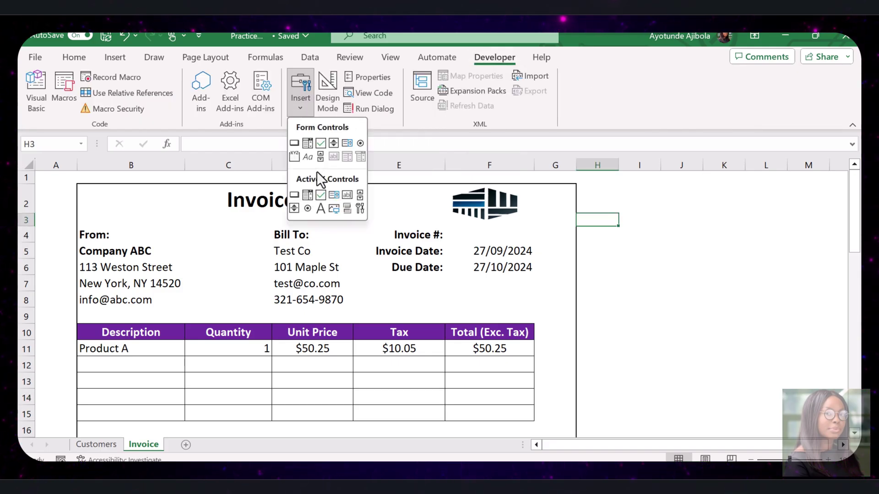
{"action": "left_click", "coordinate": [294, 144]}
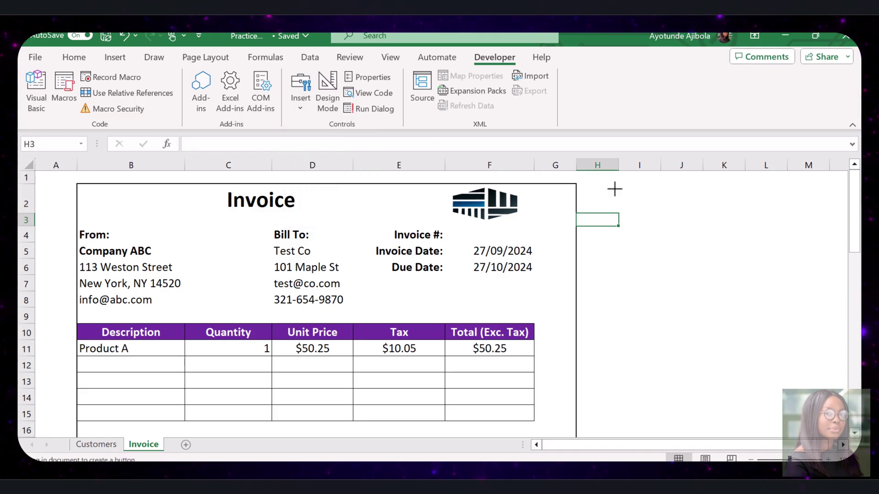
{"action": "left_click_drag", "start_coordinate": [615, 189], "coordinate": [682, 213]}
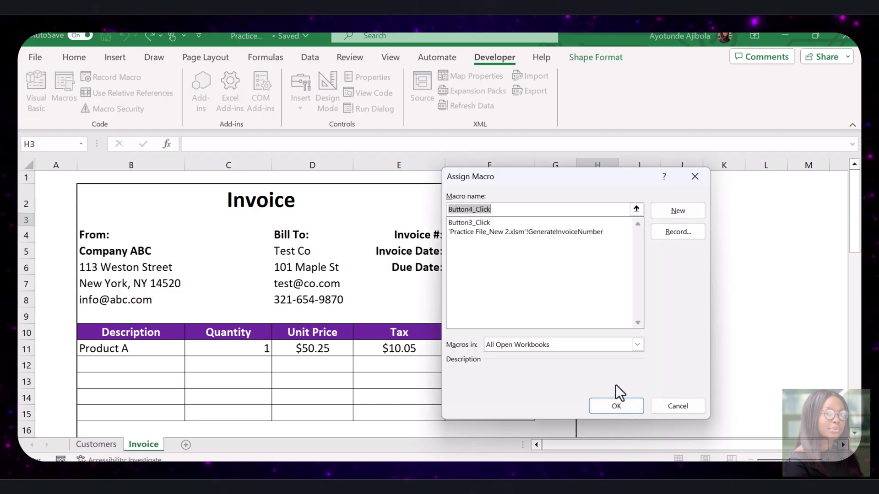
{"action": "left_click", "coordinate": [612, 407]}
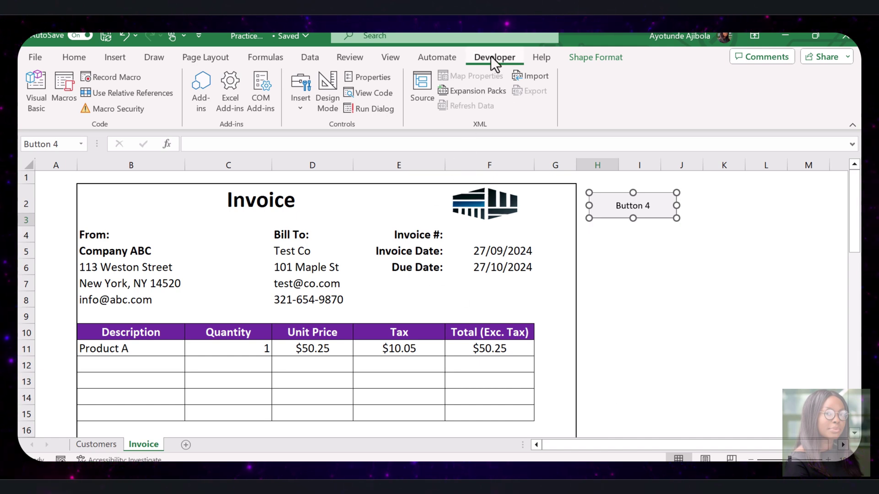
Insert a new VBA module and paste in the GenerateInvoiceNumber macro code
{"action": "left_click", "coordinate": [36, 102]}
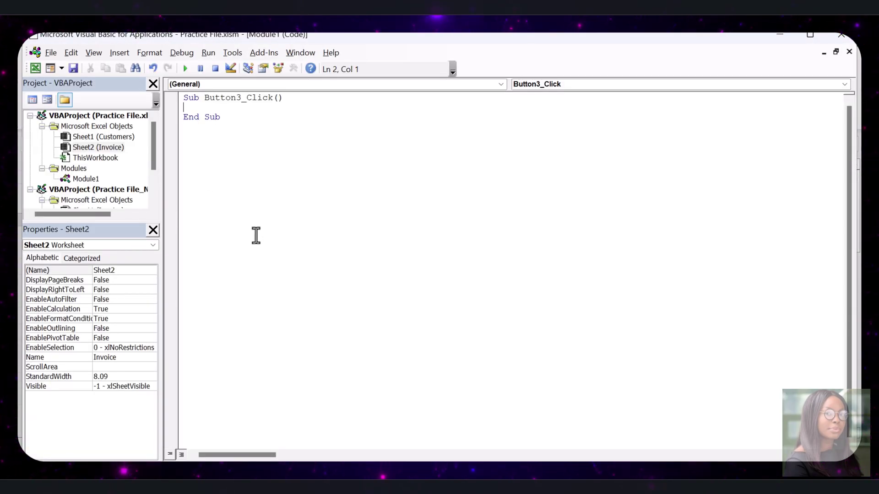
{"action": "left_click", "coordinate": [120, 52]}
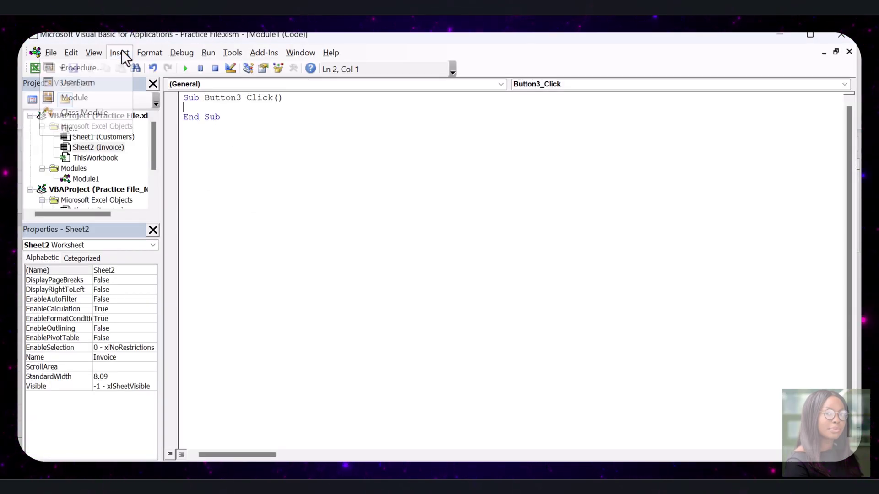
{"action": "left_click", "coordinate": [100, 96]}
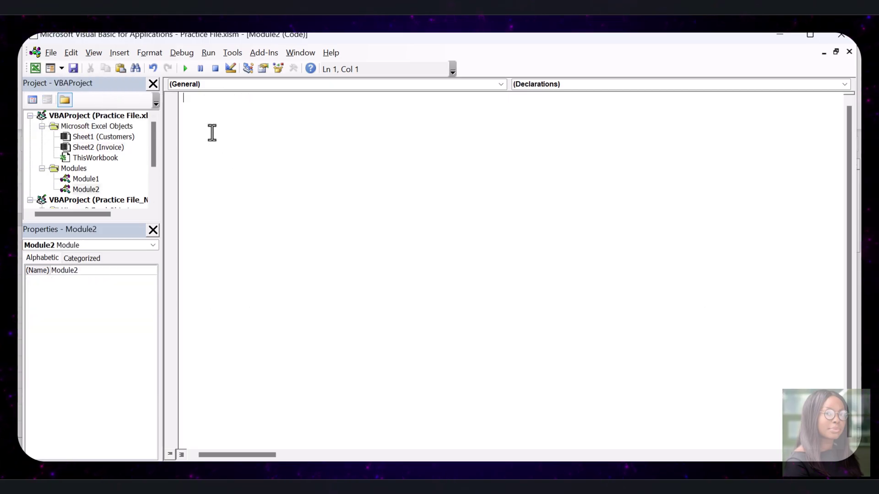
{"action": "right_click", "coordinate": [187, 100]}
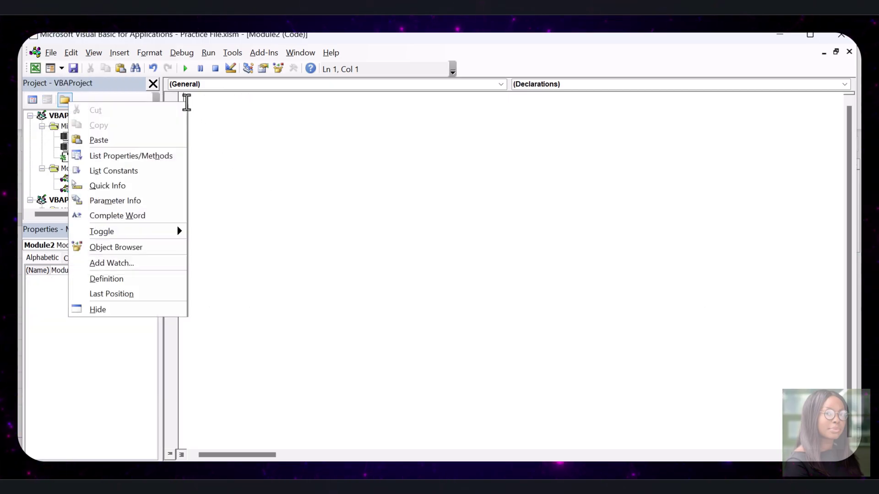
{"action": "left_click", "coordinate": [167, 140]}
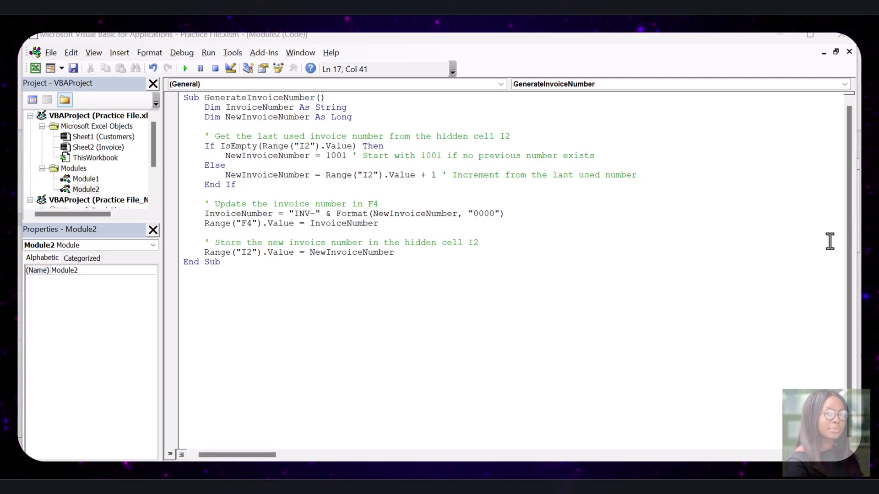
{"action": "left_click", "coordinate": [73, 67]}
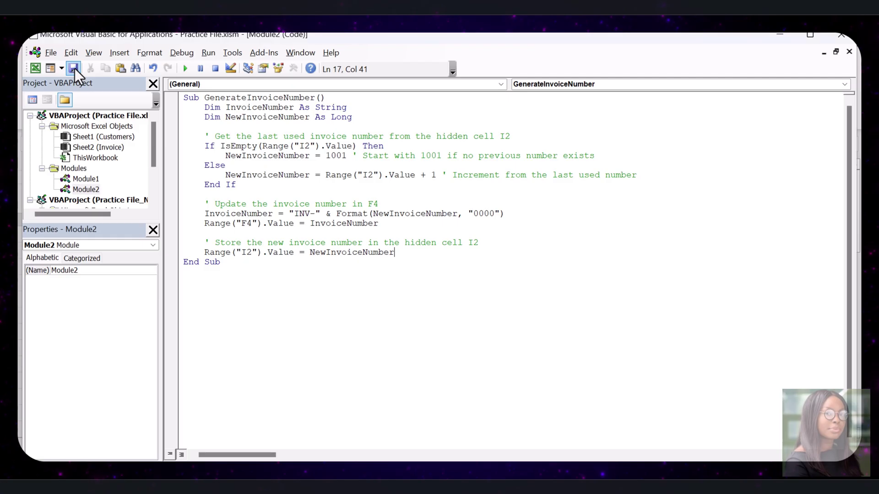
Assign the GenerateInvoiceNumber macro to Button 4
{"action": "left_click", "coordinate": [841, 35]}
{"action": "right_click", "coordinate": [626, 209]}
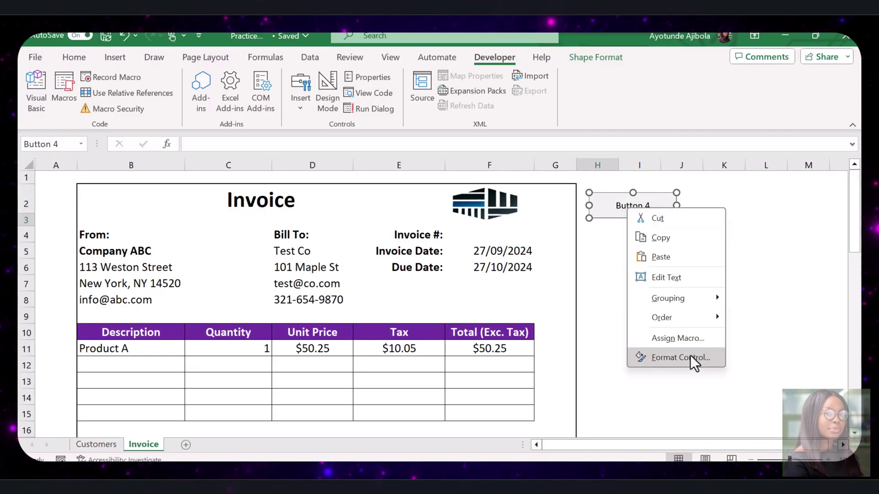
{"action": "left_click", "coordinate": [685, 338]}
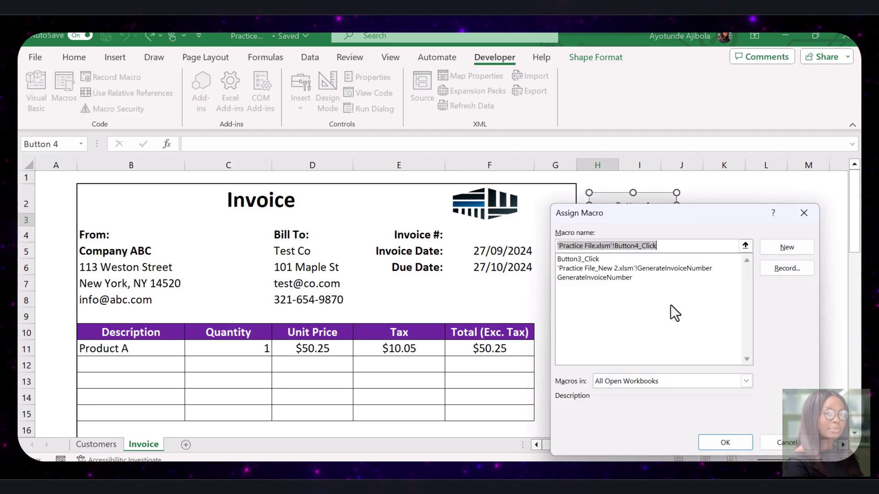
{"action": "left_click", "coordinate": [611, 278]}
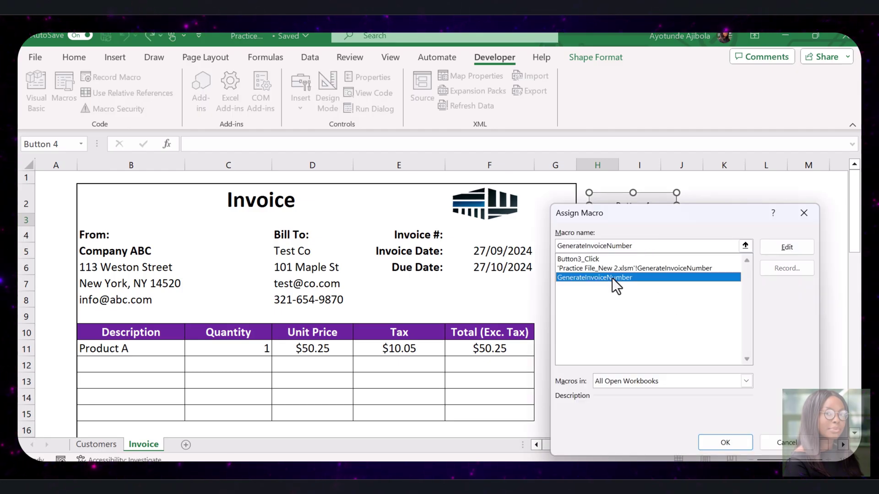
{"action": "left_click", "coordinate": [731, 445]}
Relabel the button 'Generate Invoice Number' and widen it to fit the text
{"action": "right_click", "coordinate": [648, 209]}
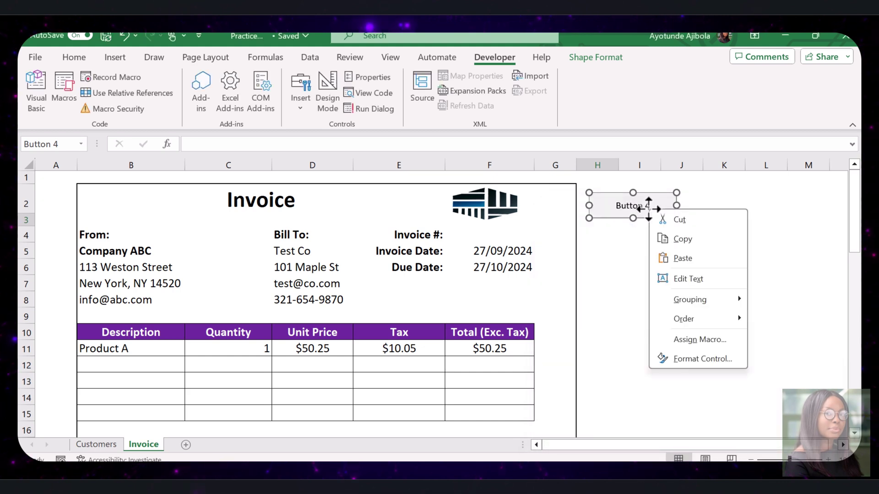
{"action": "left_click", "coordinate": [701, 277]}
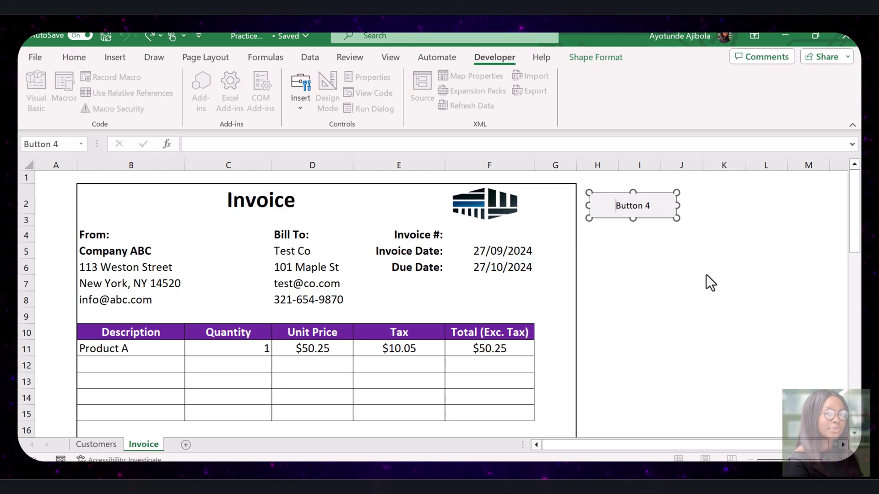
{"action": "key", "text": "Delete"}
{"action": "type", "text": "Generate Invoice Number"}
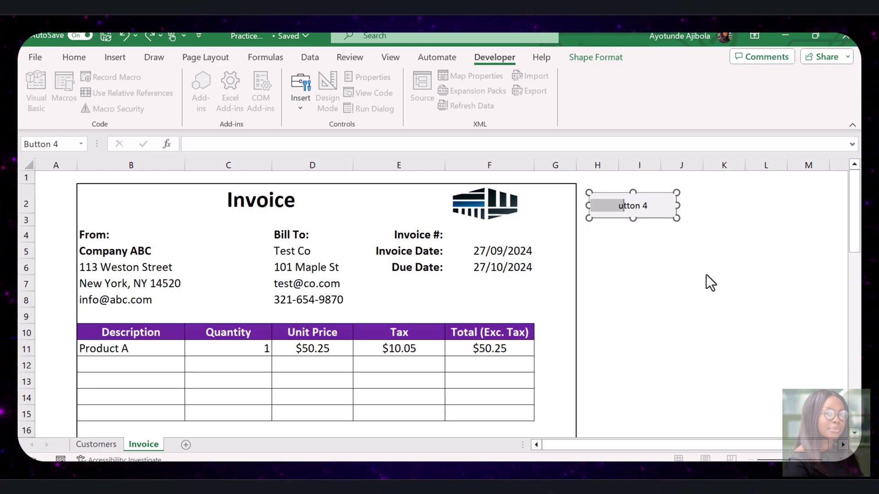
{"action": "left_click_drag", "start_coordinate": [678, 206], "coordinate": [718, 202]}
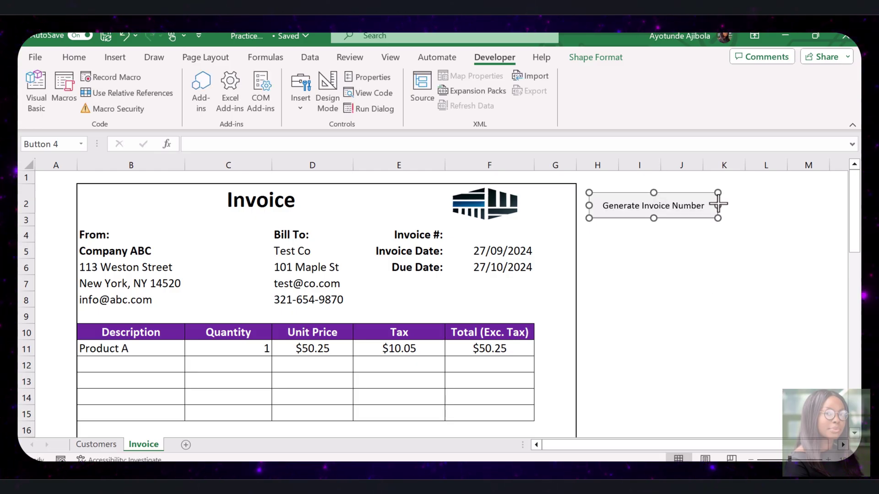
{"action": "left_click", "coordinate": [638, 232]}
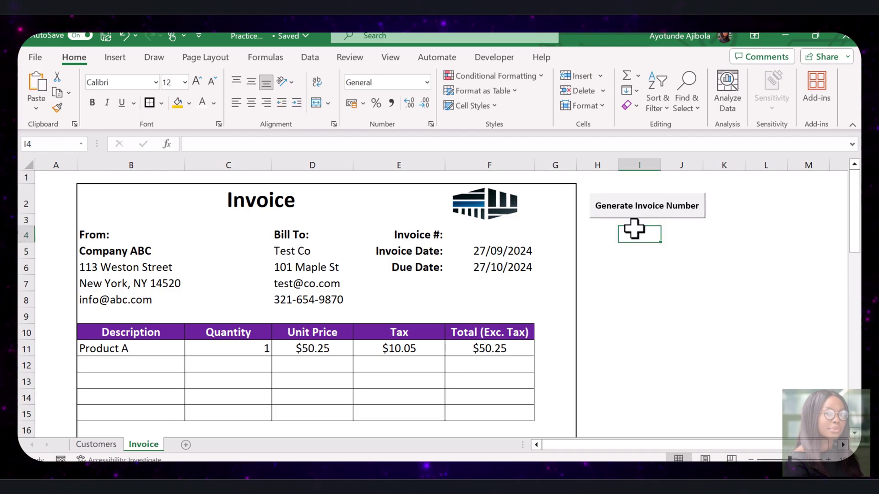
Generate invoice number INV-1001 and move the button to reveal the 1001 counter in I2
{"action": "left_click", "coordinate": [665, 215]}
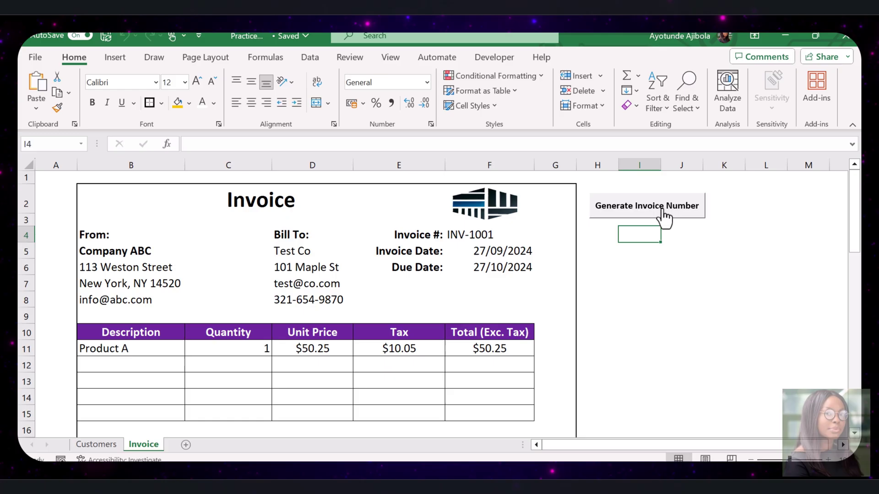
{"action": "left_click", "coordinate": [515, 235]}
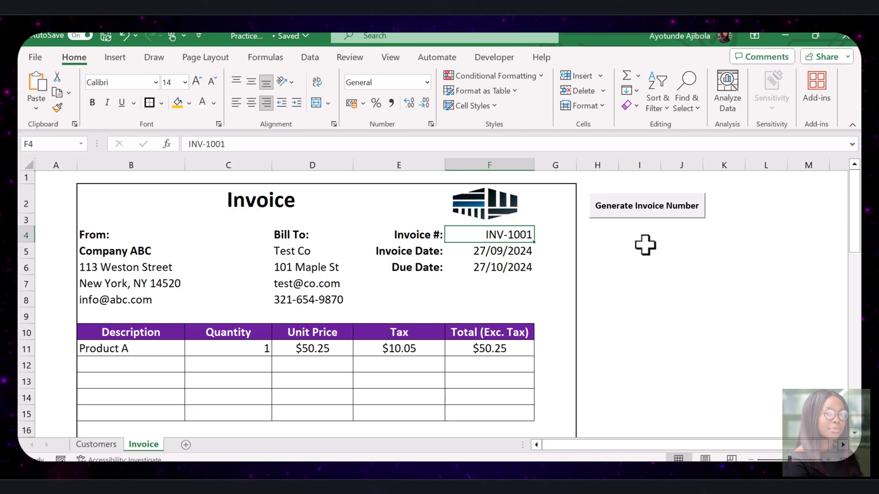
{"action": "right_click", "coordinate": [656, 208]}
{"action": "key", "text": "Escape"}
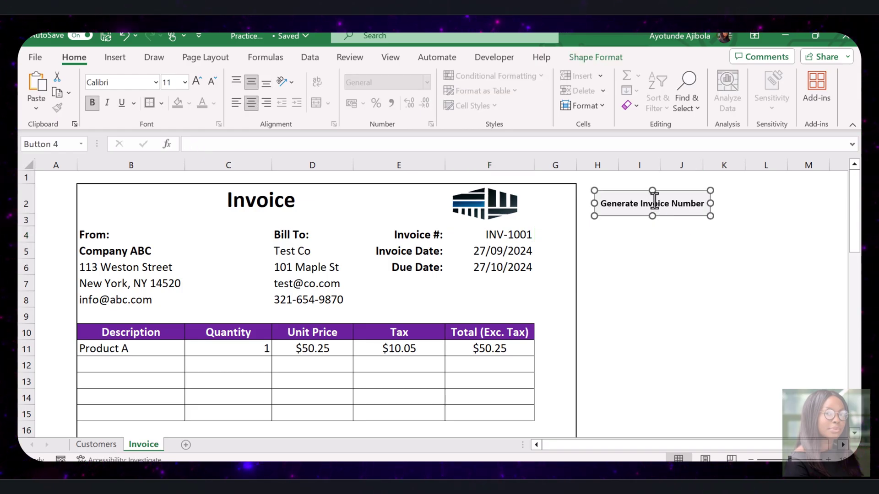
{"action": "left_click_drag", "start_coordinate": [596, 202], "coordinate": [623, 237]}
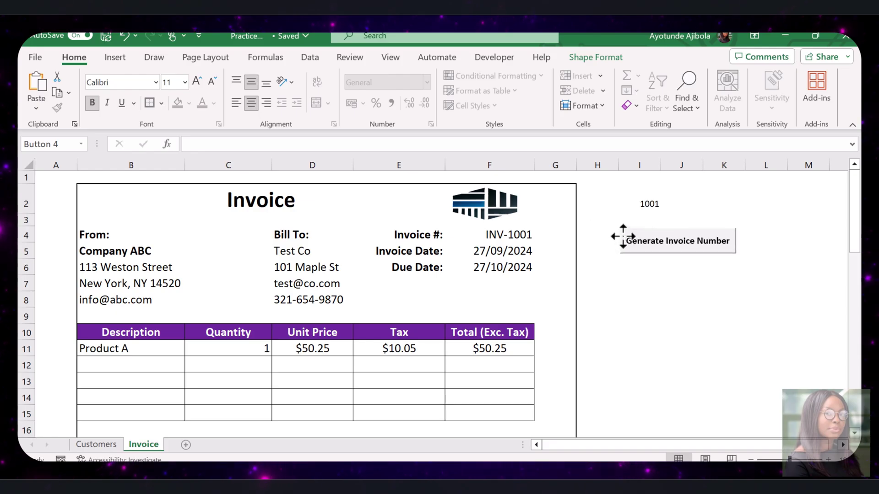
{"action": "left_click", "coordinate": [639, 203]}
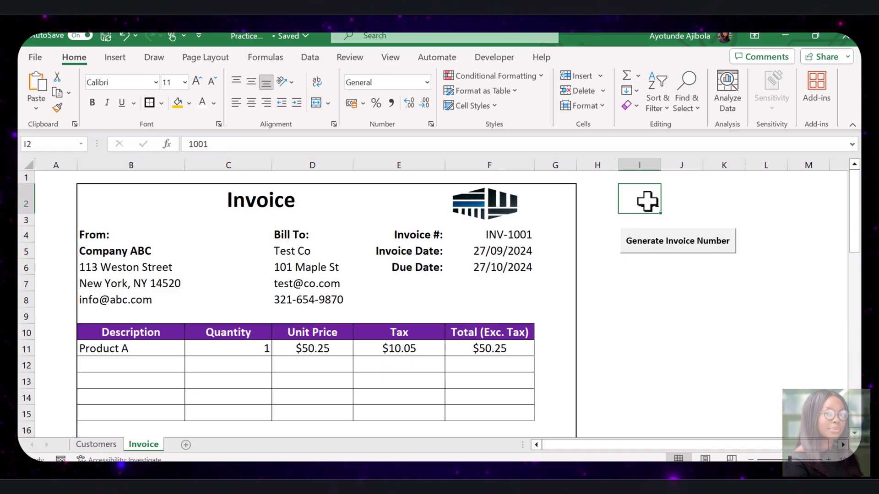
Hide counter column I and move the button back up beside the invoice
{"action": "left_click", "coordinate": [643, 163]}
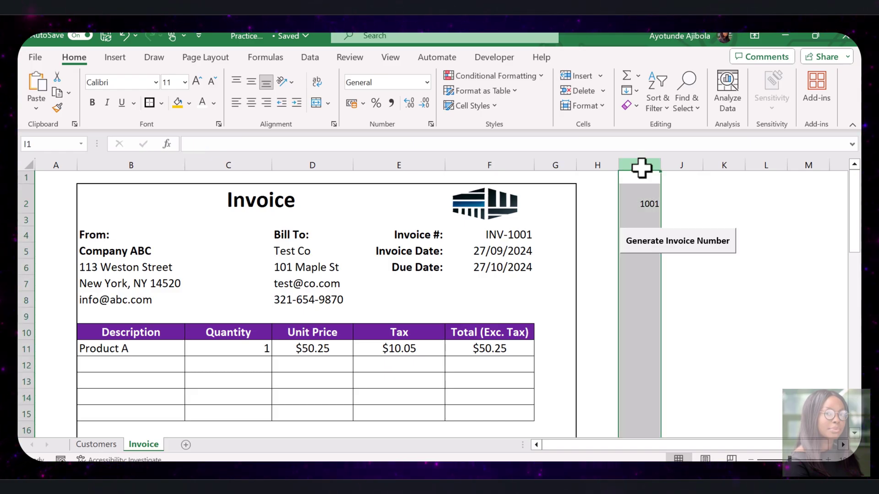
{"action": "right_click", "coordinate": [642, 166]}
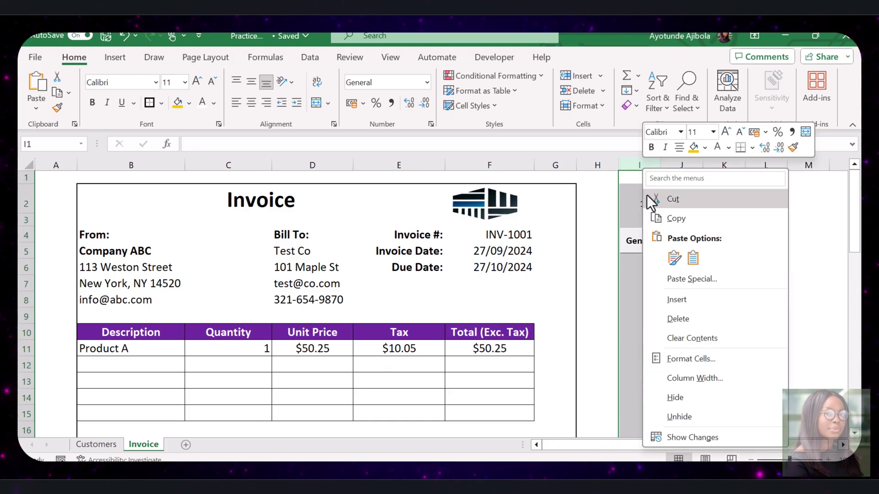
{"action": "left_click", "coordinate": [688, 397]}
{"action": "right_click", "coordinate": [677, 234]}
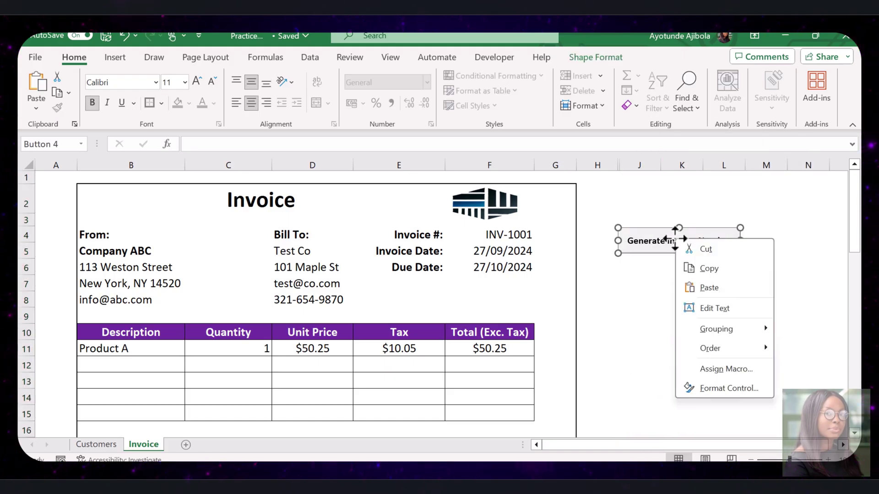
{"action": "key", "text": "Escape"}
{"action": "left_click_drag", "start_coordinate": [621, 231], "coordinate": [596, 184]}
{"action": "key", "text": "Escape"}
{"action": "left_click_drag", "start_coordinate": [135, 364], "coordinate": [474, 416]}
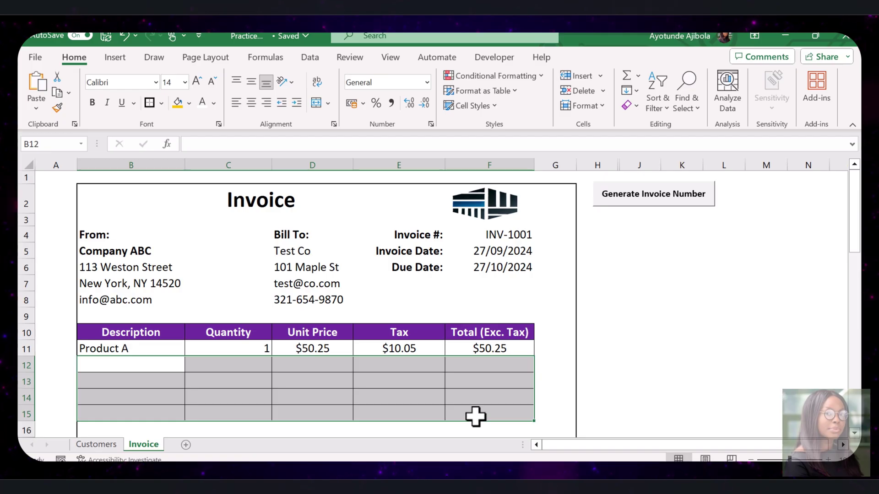
Review the Total formula in F19
{"action": "scroll", "coordinate": [490, 403], "scroll_direction": "down", "scroll_amount": 2}
{"action": "left_click", "coordinate": [504, 404]}
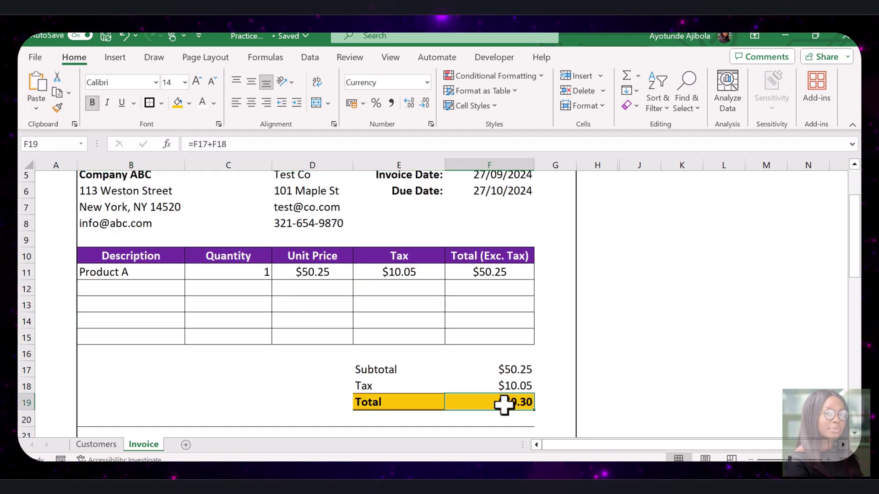
{"action": "scroll", "coordinate": [551, 402], "scroll_direction": "up", "scroll_amount": 2}
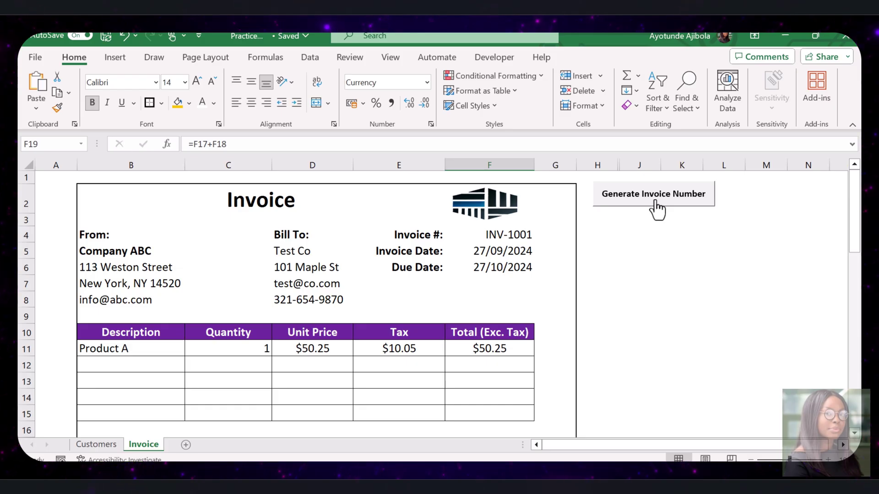
Run Generate Invoice Number repeatedly until the invoice number reaches INV-1017
{"action": "left_click", "coordinate": [657, 208]}
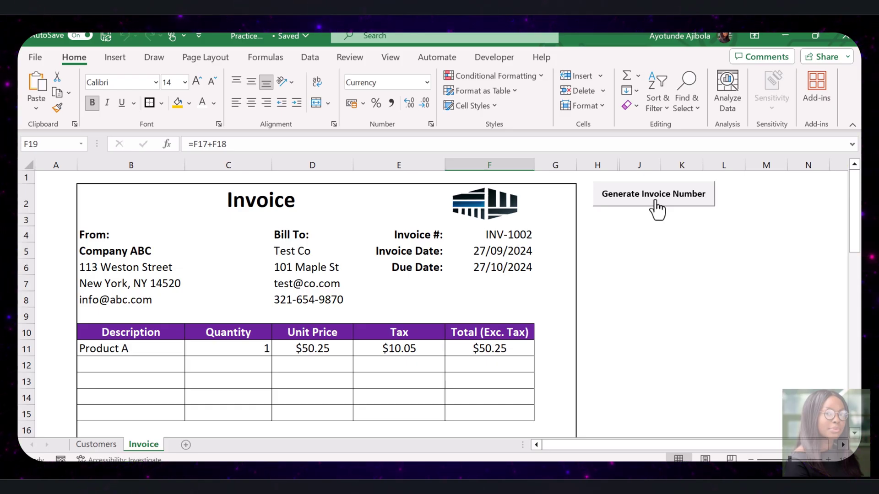
{"action": "left_click", "coordinate": [521, 237]}
{"action": "left_click", "coordinate": [670, 208]}
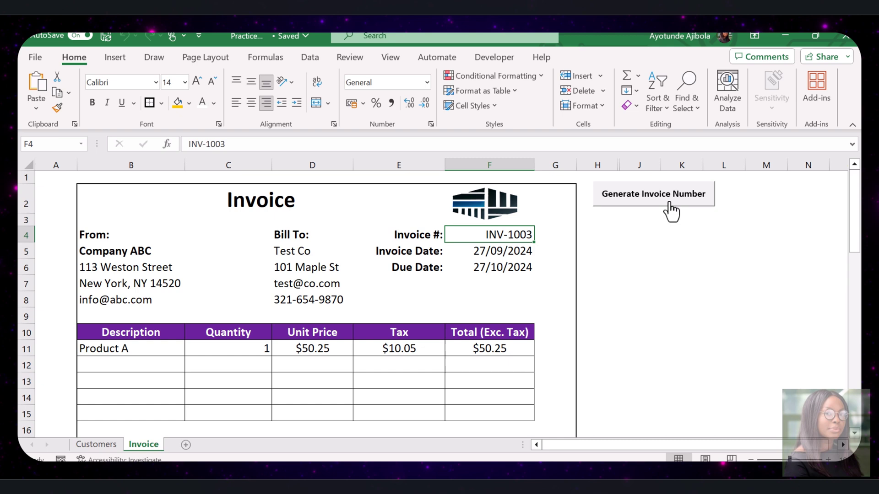
{"action": "left_click", "coordinate": [669, 209]}
{"action": "left_click", "coordinate": [669, 209]}
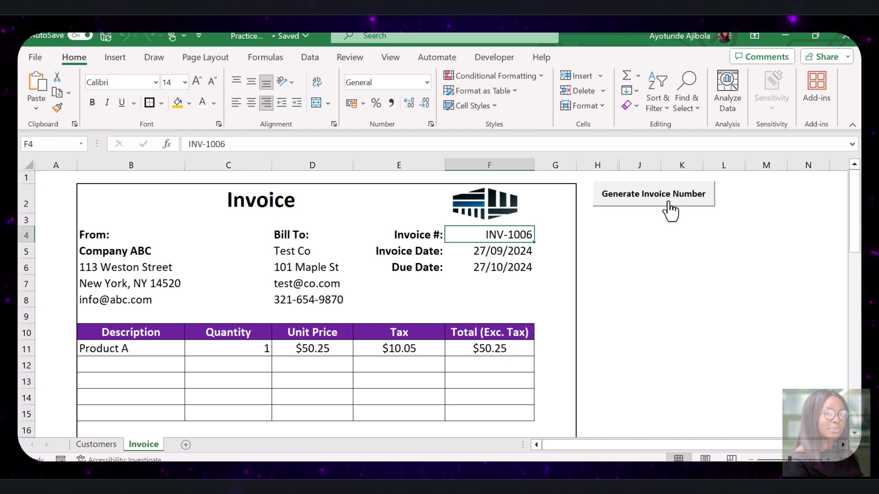
{"action": "left_click", "coordinate": [668, 208]}
{"action": "left_click", "coordinate": [668, 209]}
{"action": "left_click", "coordinate": [669, 209]}
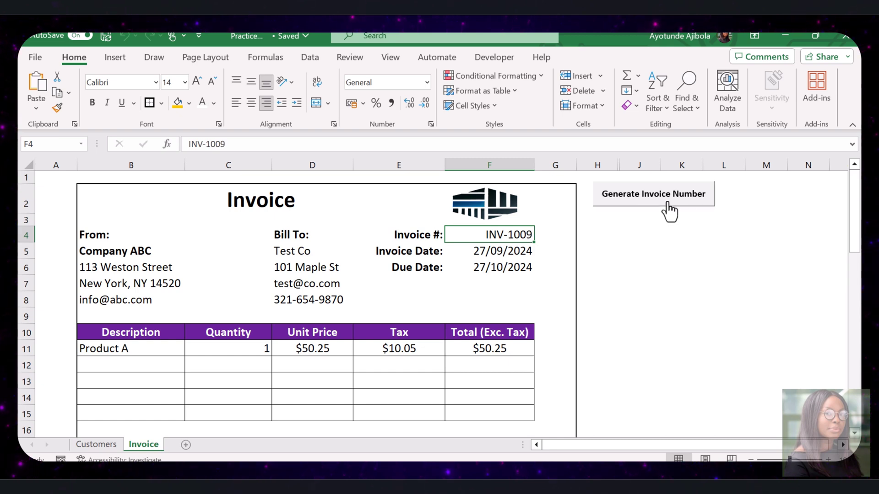
{"action": "left_click", "coordinate": [666, 210]}
{"action": "left_click", "coordinate": [667, 210]}
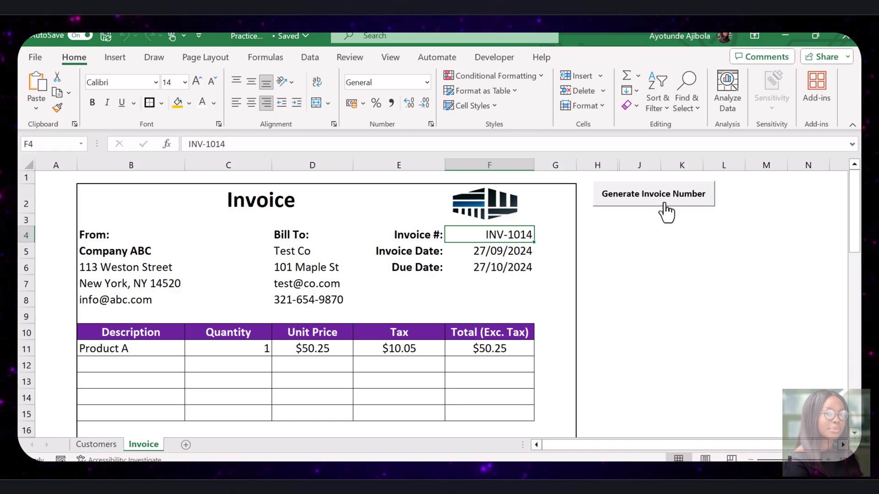
{"action": "left_click", "coordinate": [666, 210]}
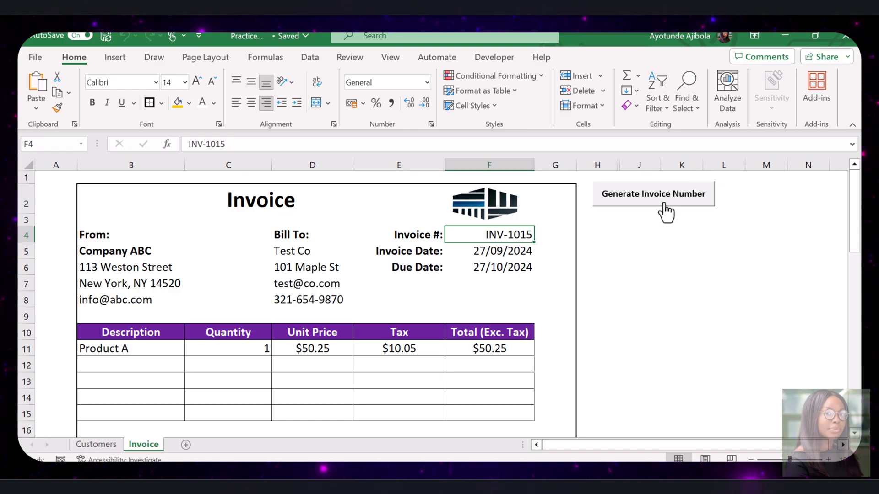
{"action": "left_click", "coordinate": [666, 210]}
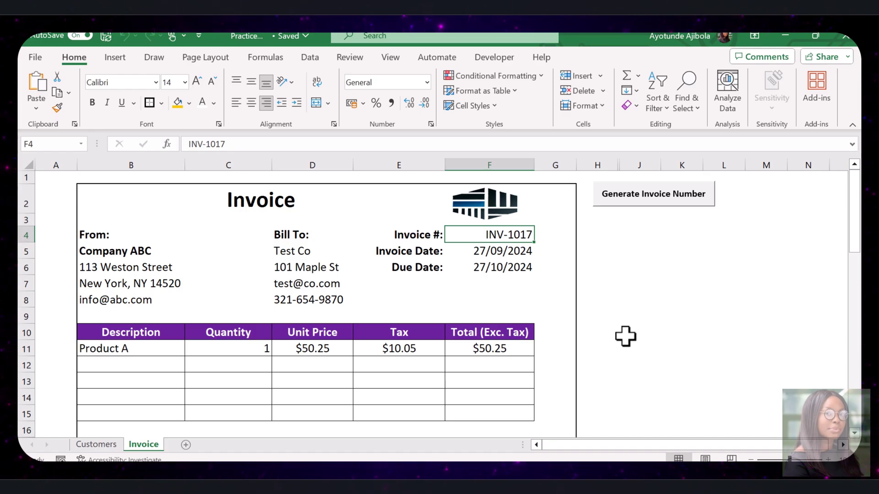
Place unassigned Button 5 right of Generate Invoice Number, then view Module2's code in Visual Basic
{"action": "left_click", "coordinate": [679, 316]}
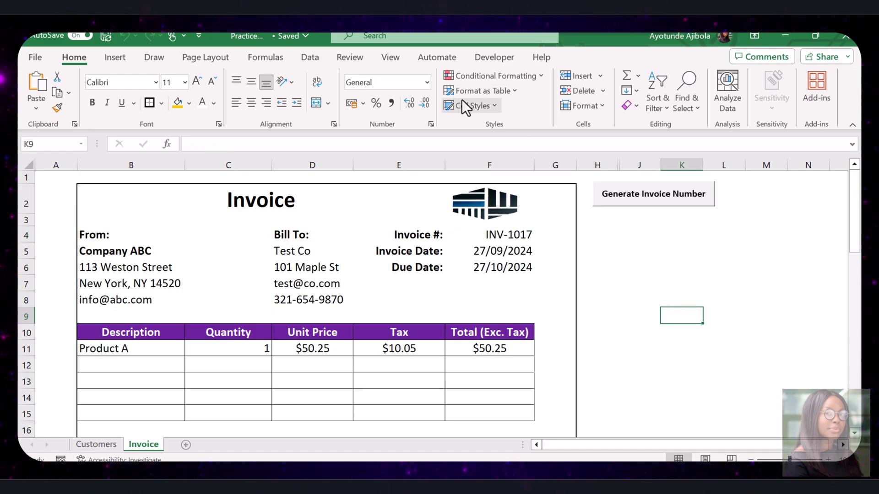
{"action": "left_click", "coordinate": [480, 58]}
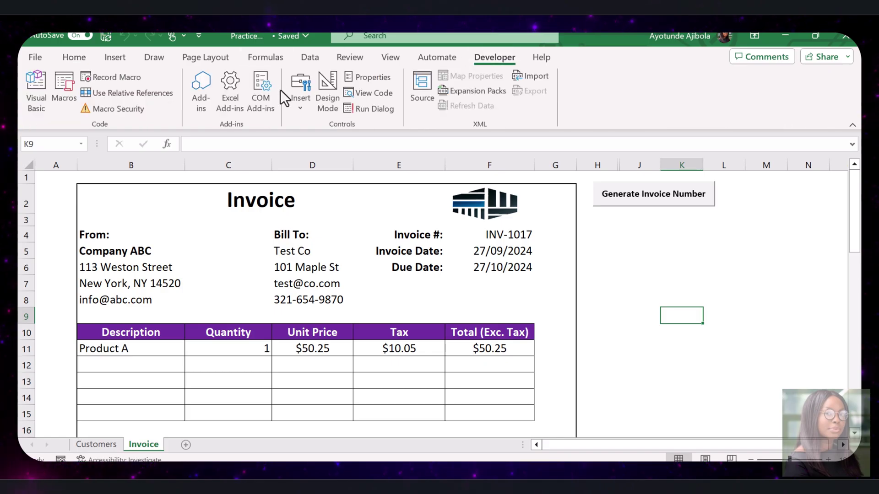
{"action": "left_click", "coordinate": [300, 107]}
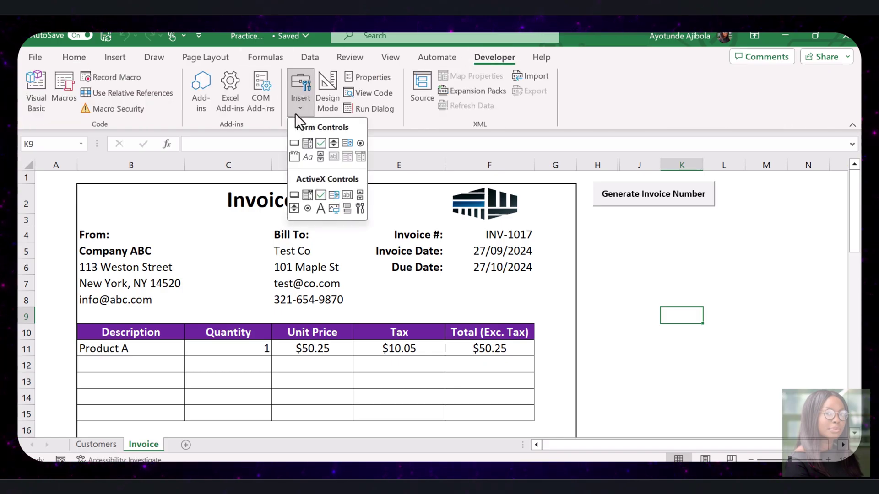
{"action": "left_click", "coordinate": [293, 143]}
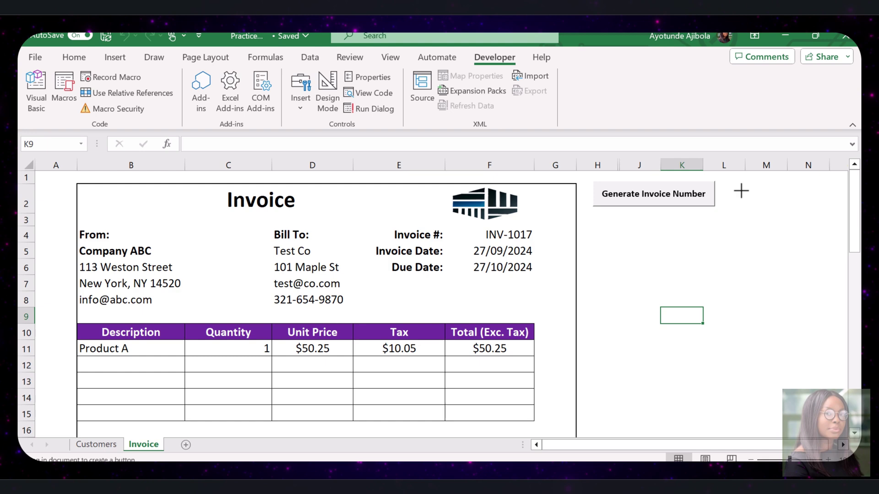
{"action": "left_click_drag", "start_coordinate": [731, 186], "coordinate": [815, 214]}
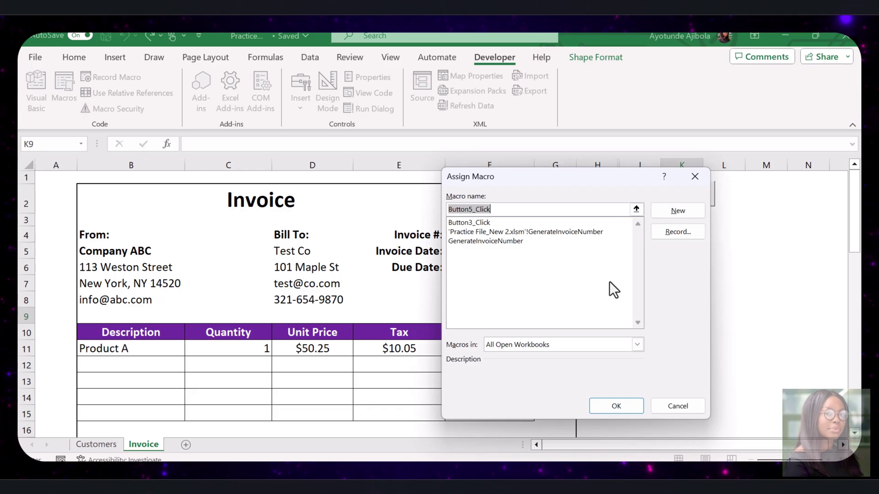
{"action": "left_click", "coordinate": [625, 410]}
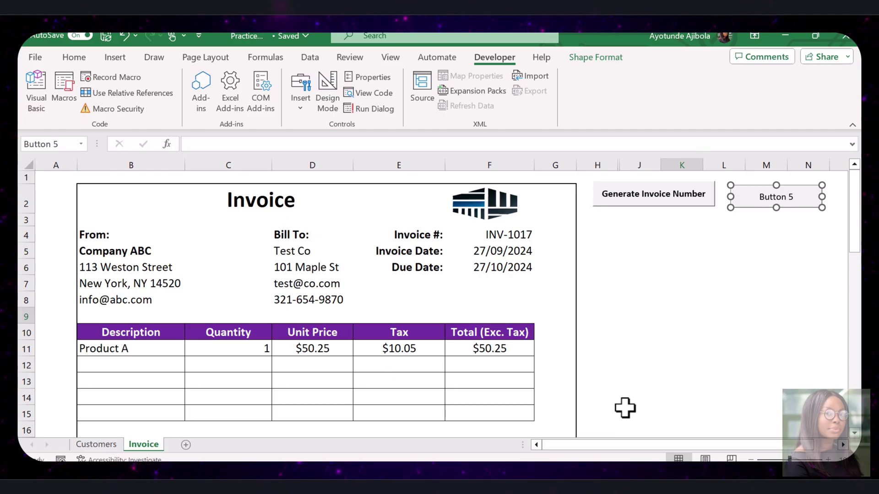
{"action": "left_click", "coordinate": [36, 97]}
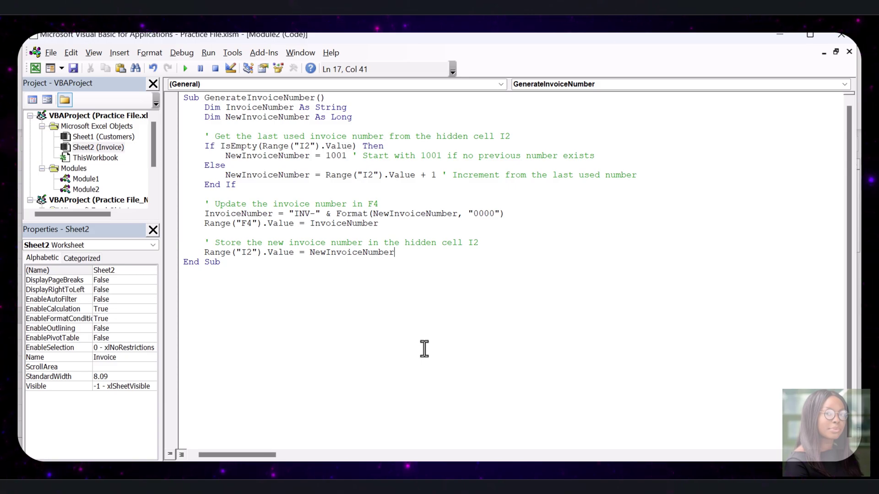
Paste the ExportInvoiceToPDF macro below the invoice number macro in Module2 and close the editor
{"action": "left_click", "coordinate": [295, 268]}
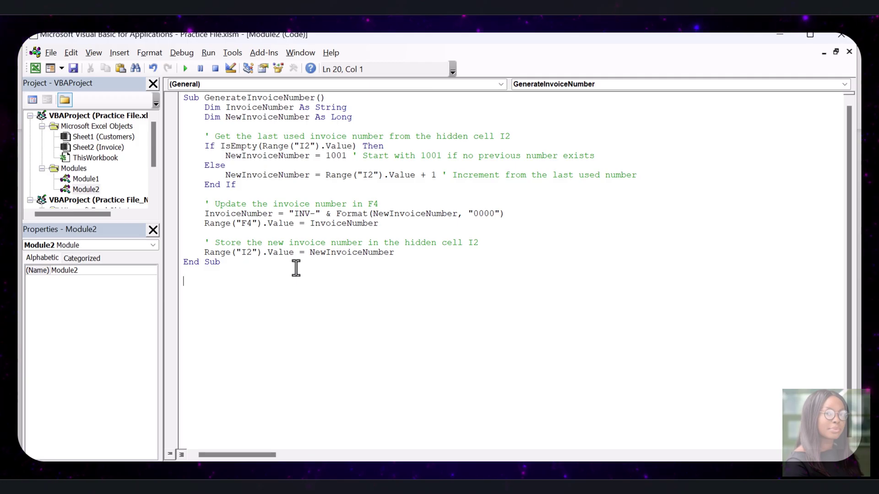
{"action": "key", "text": "ctrl+v"}
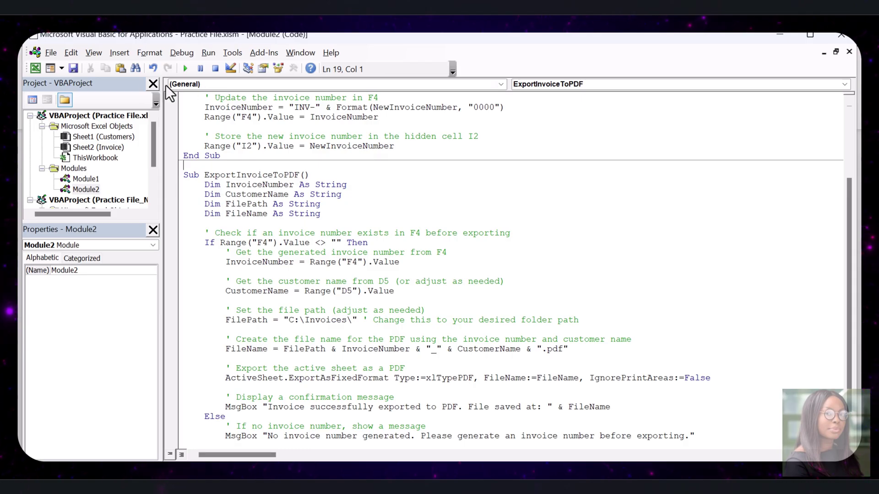
{"action": "left_click", "coordinate": [849, 43]}
Assign the ExportInvoiceToPDF macro to the second button, Button 5
{"action": "left_click", "coordinate": [808, 282]}
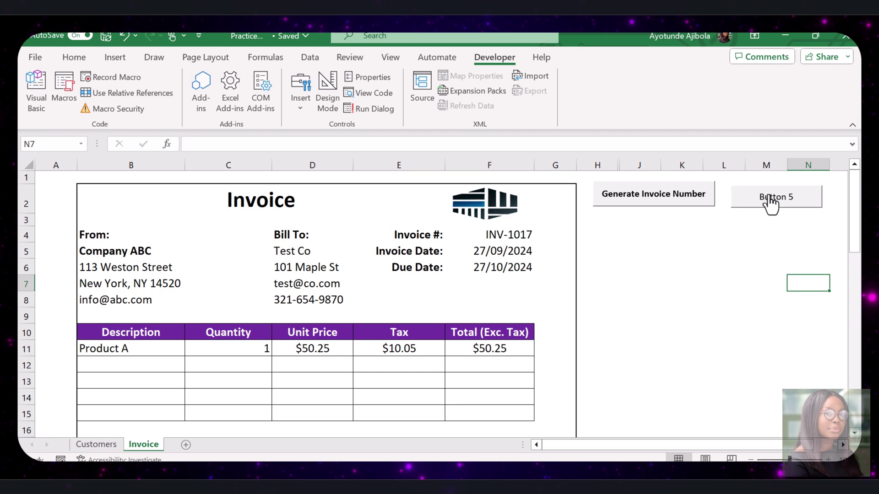
{"action": "right_click", "coordinate": [769, 198]}
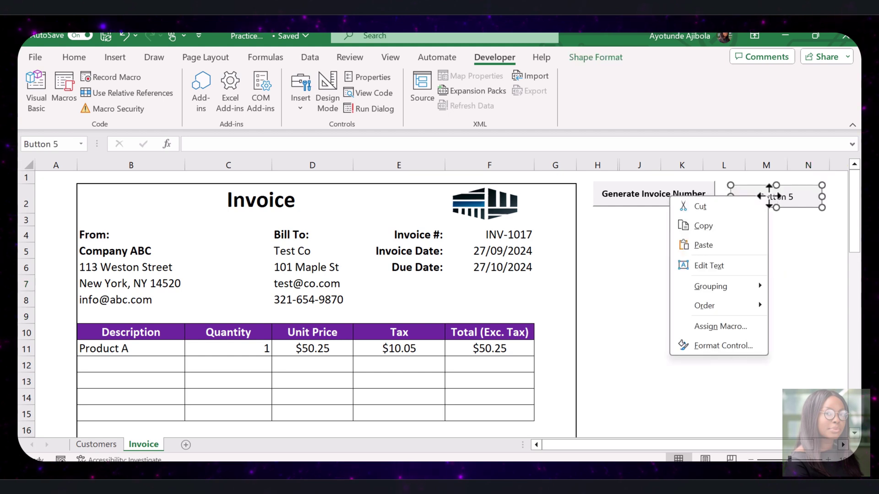
{"action": "left_click", "coordinate": [737, 324]}
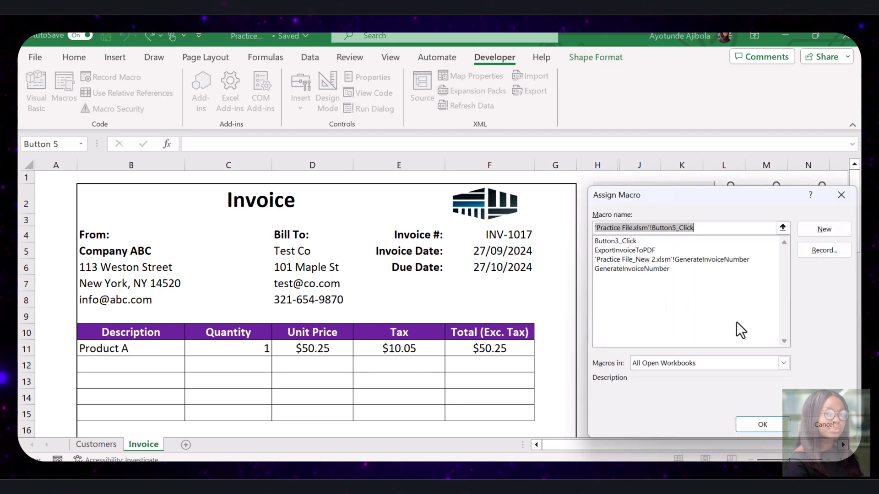
{"action": "left_click", "coordinate": [620, 251]}
{"action": "left_click", "coordinate": [766, 421]}
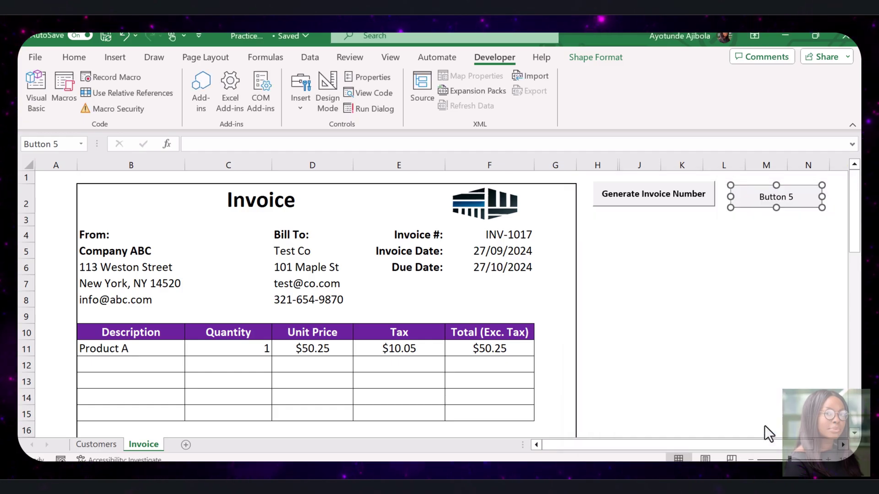
Replace the Button 5 caption with 'Export to PDF'
{"action": "right_click", "coordinate": [768, 197]}
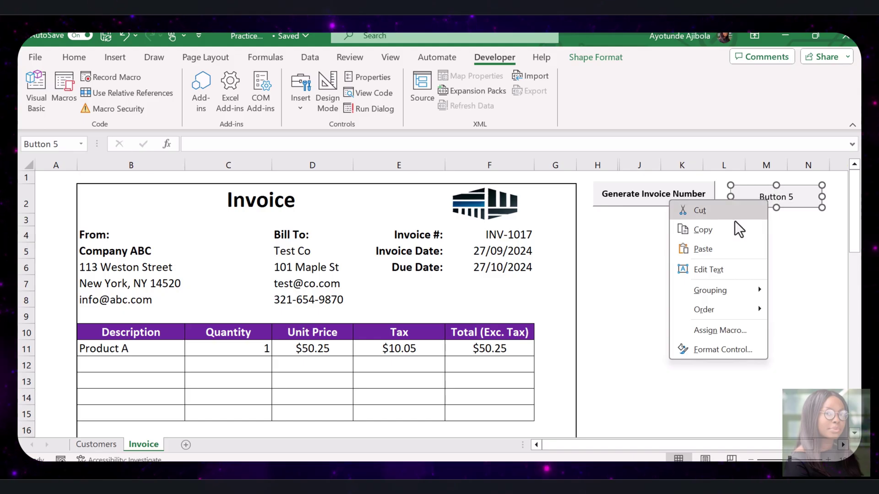
{"action": "left_click", "coordinate": [721, 269]}
{"action": "key", "text": "Delete"}
{"action": "key", "text": "Delete"}
{"action": "key", "text": "Delete"}
{"action": "key", "text": "Delete"}
{"action": "key", "text": "Delete"}
{"action": "key", "text": "Delete"}
{"action": "key", "text": "Delete"}
{"action": "key", "text": "Delete"}
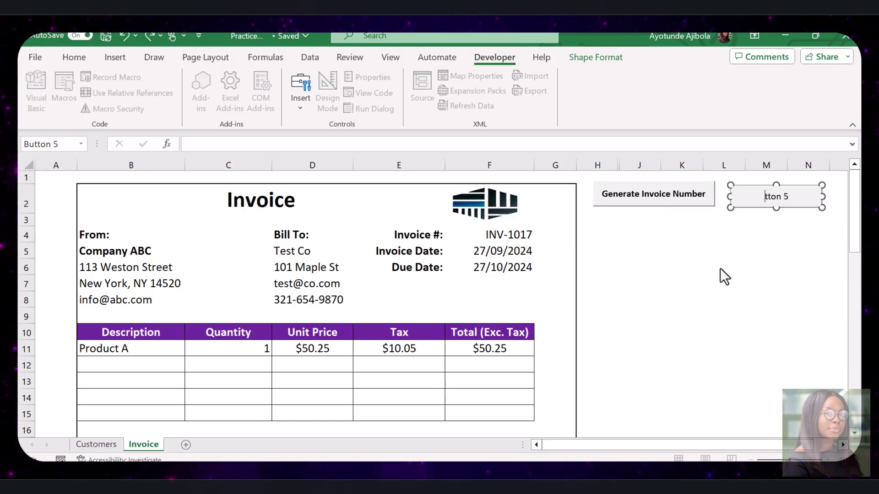
{"action": "type", "text": "Export to PDF"}
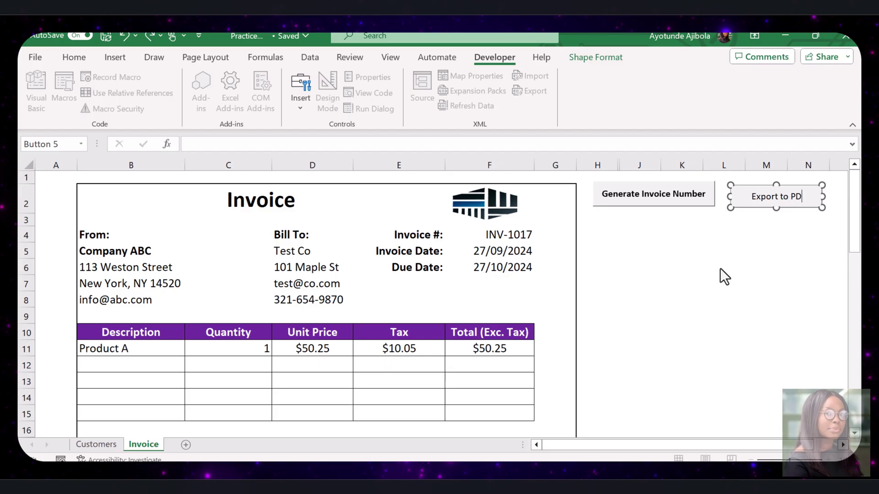
{"action": "right_click", "coordinate": [806, 213]}
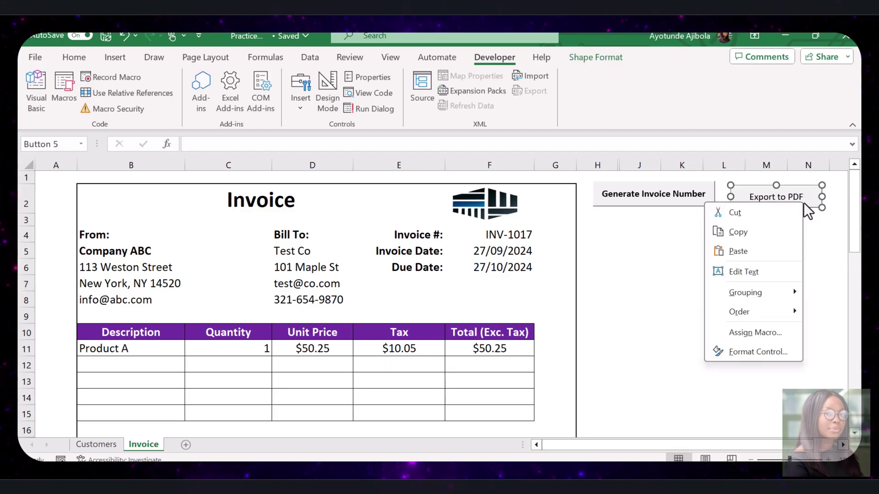
{"action": "left_click", "coordinate": [788, 240]}
Bold the caption and move the button under Generate Invoice Number
{"action": "left_click", "coordinate": [75, 57]}
{"action": "left_click", "coordinate": [92, 103]}
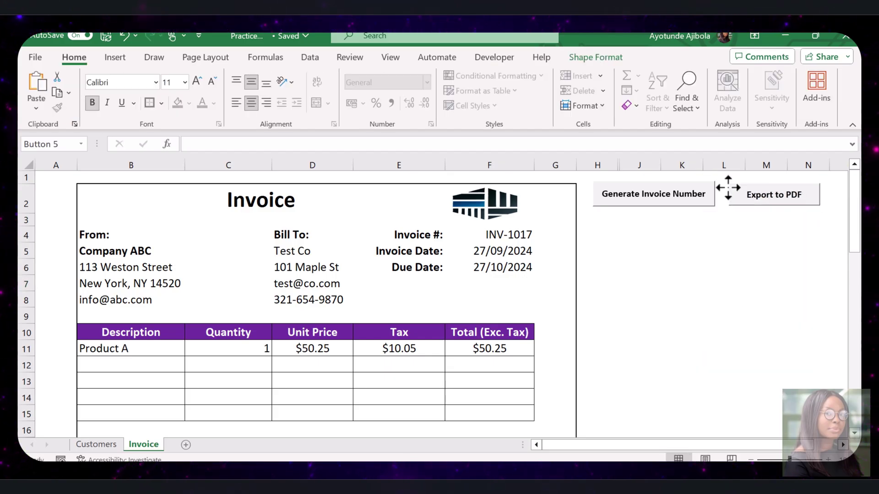
{"action": "left_click_drag", "start_coordinate": [726, 186], "coordinate": [601, 221]}
Zoom out, switch to Page Break Preview and extend page 1 to cover the whole invoice
{"action": "left_click", "coordinate": [682, 300]}
{"action": "scroll", "coordinate": [682, 300], "scroll_direction": "up", "scroll_amount": 1}
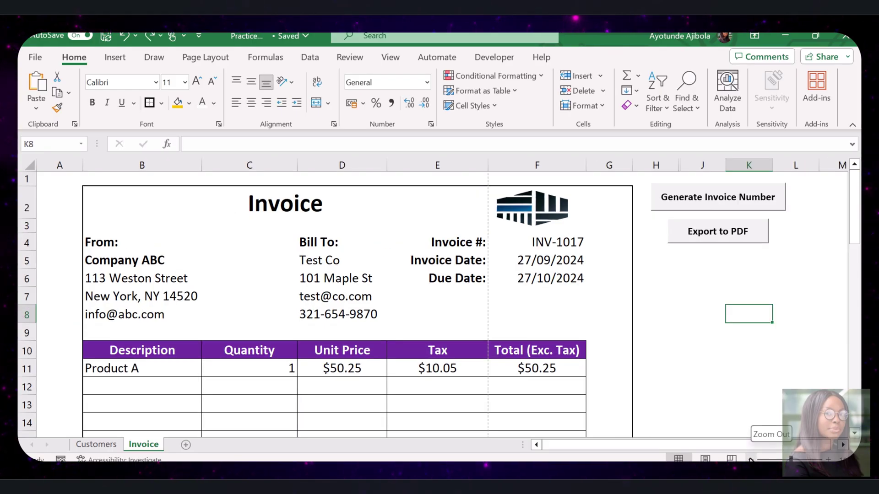
{"action": "left_click", "coordinate": [751, 459]}
{"action": "left_click", "coordinate": [751, 459]}
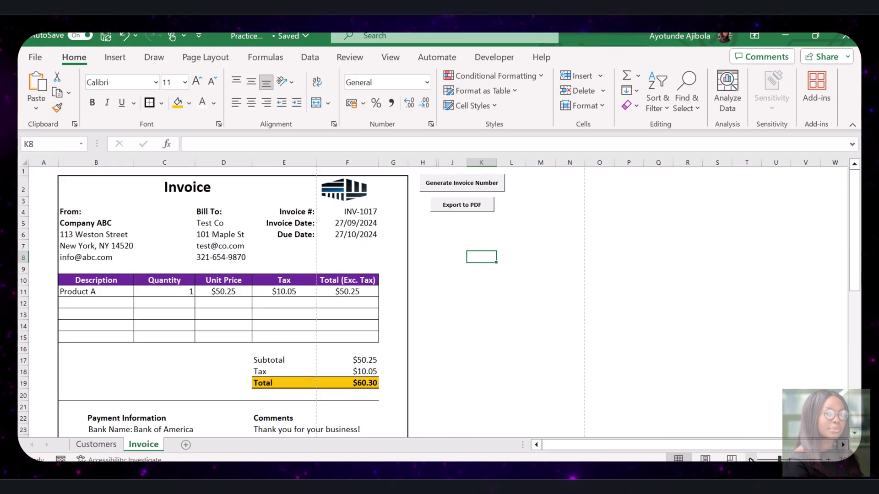
{"action": "left_click", "coordinate": [751, 459]}
{"action": "left_click", "coordinate": [751, 459]}
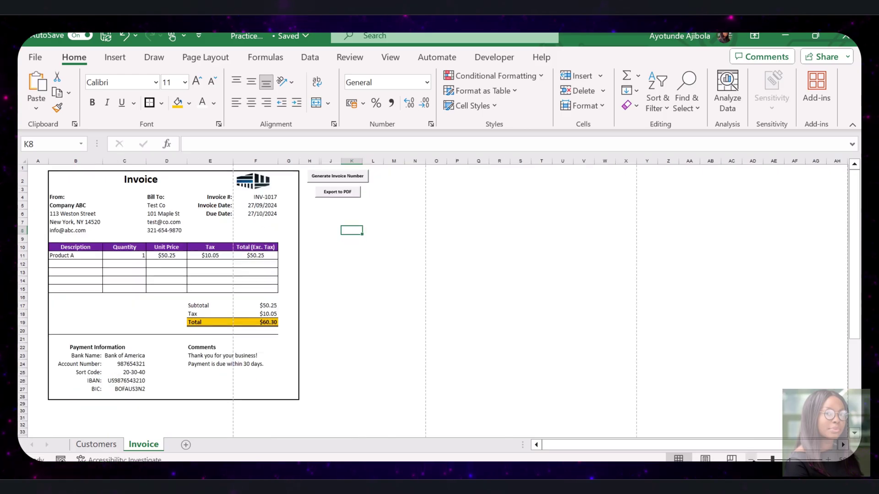
{"action": "left_click", "coordinate": [732, 459]}
{"action": "left_click_drag", "start_coordinate": [348, 258], "coordinate": [348, 258]}
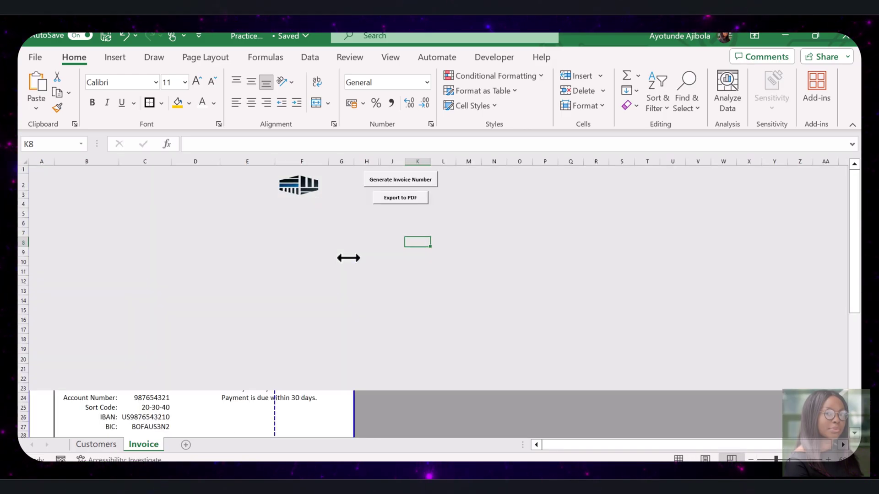
Inspect the empty item rows and the invoice Total formula
{"action": "key", "text": "Right"}
{"action": "key", "text": "Down"}
{"action": "key", "text": "Down"}
{"action": "key", "text": "Down"}
{"action": "key", "text": "Down"}
{"action": "key", "text": "Down"}
{"action": "key", "text": "Down"}
{"action": "key", "text": "Down"}
{"action": "key", "text": "Down"}
{"action": "key", "text": "Down"}
{"action": "key", "text": "Down"}
{"action": "key", "text": "Down"}
{"action": "key", "text": "Down"}
{"action": "key", "text": "Down"}
{"action": "key", "text": "Down"}
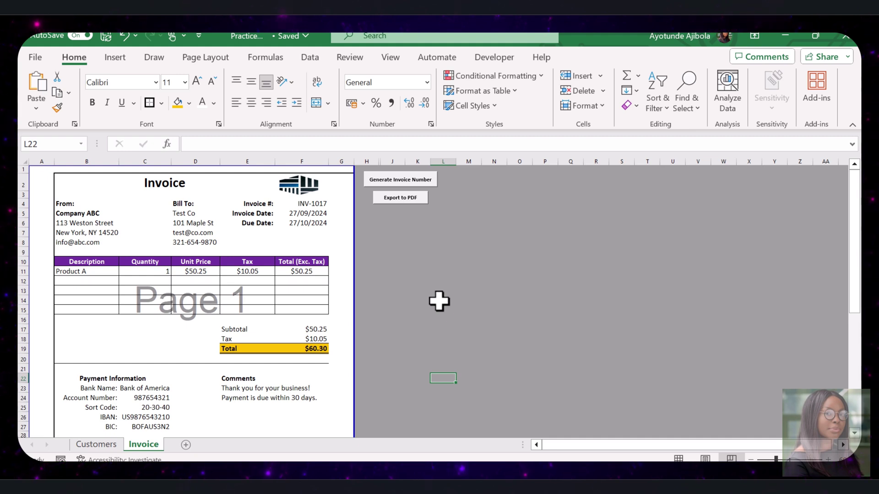
{"action": "left_click", "coordinate": [157, 291]}
{"action": "left_click_drag", "start_coordinate": [117, 281], "coordinate": [207, 287]}
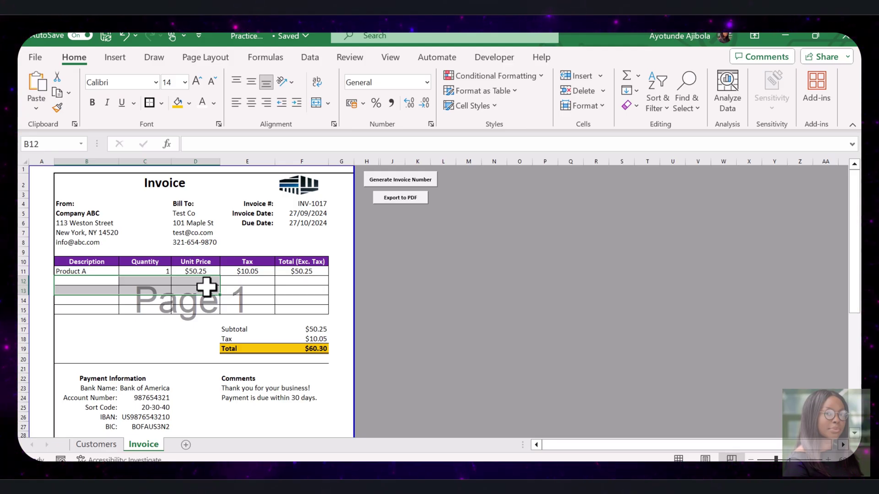
{"action": "scroll", "coordinate": [257, 307], "scroll_direction": "down", "scroll_amount": 1}
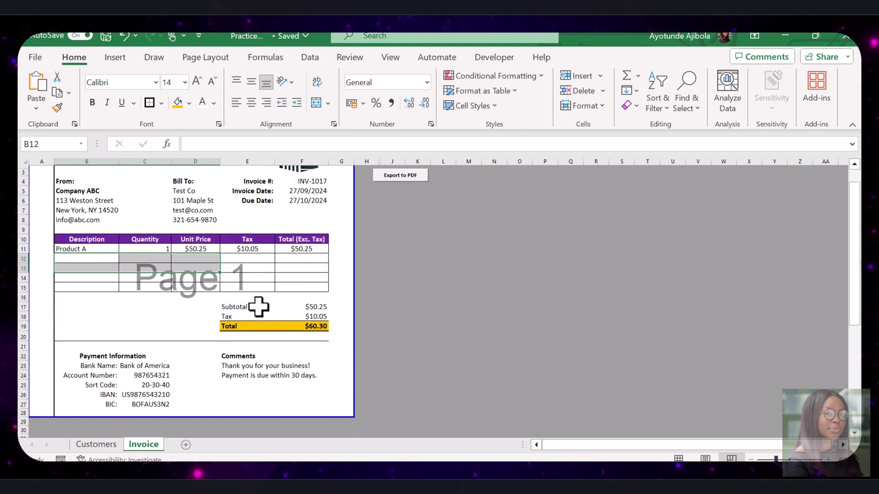
{"action": "left_click", "coordinate": [302, 326]}
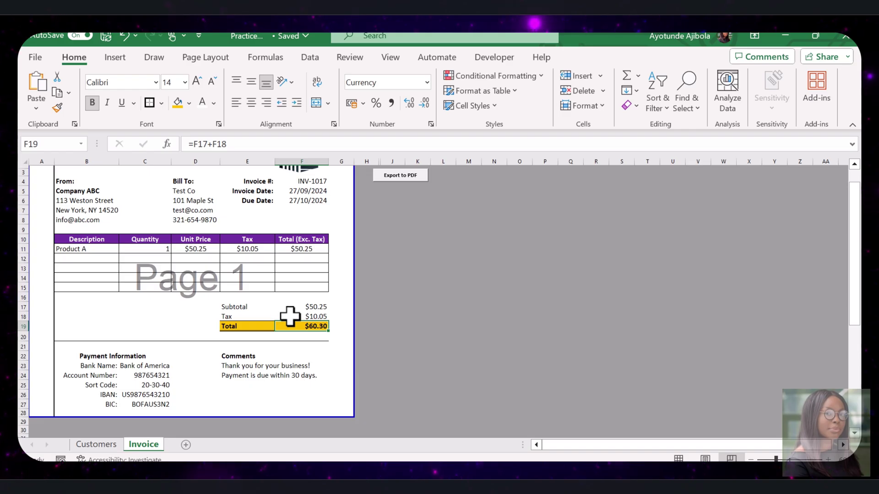
{"action": "scroll", "coordinate": [290, 316], "scroll_direction": "up", "scroll_amount": 1}
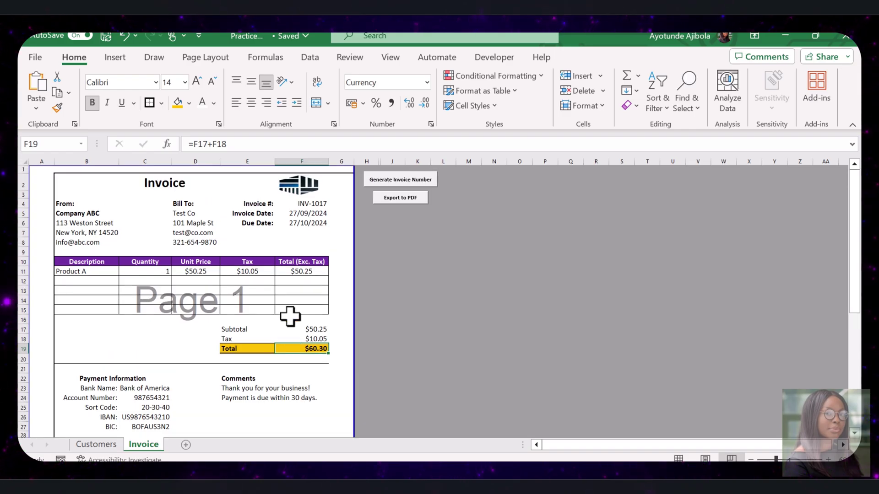
Generate invoice number INV-1019 in F4, export the invoice to PDF and dismiss the confirmation
{"action": "left_click", "coordinate": [406, 185]}
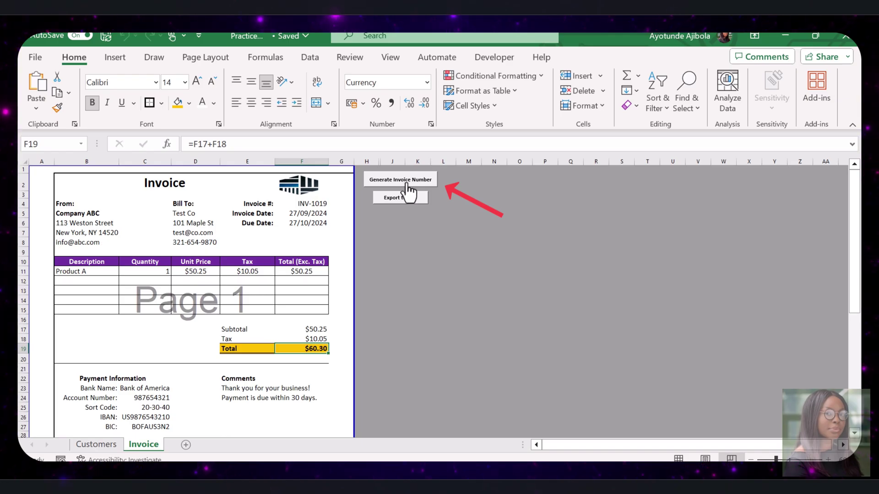
{"action": "left_click", "coordinate": [314, 203]}
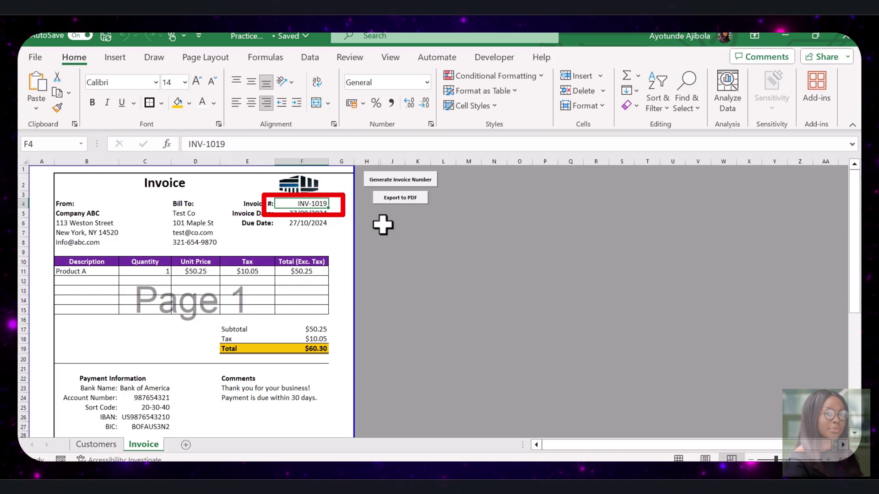
{"action": "left_click", "coordinate": [415, 198]}
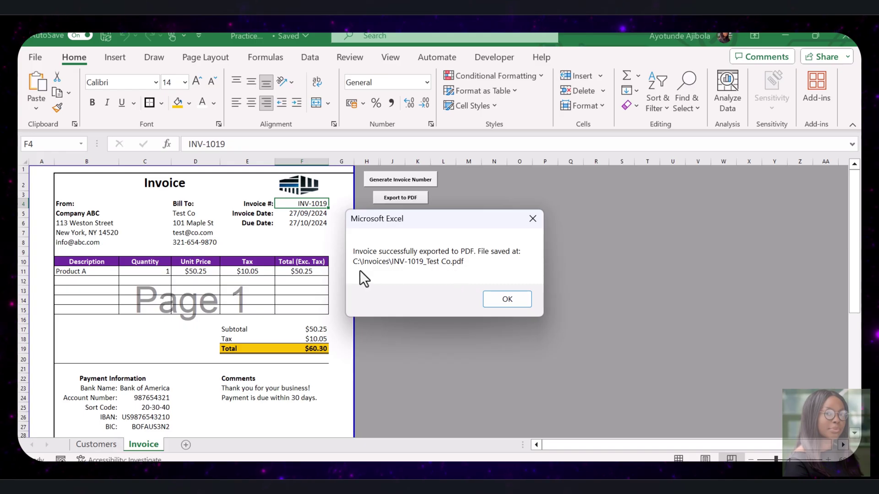
{"action": "left_click", "coordinate": [518, 301]}
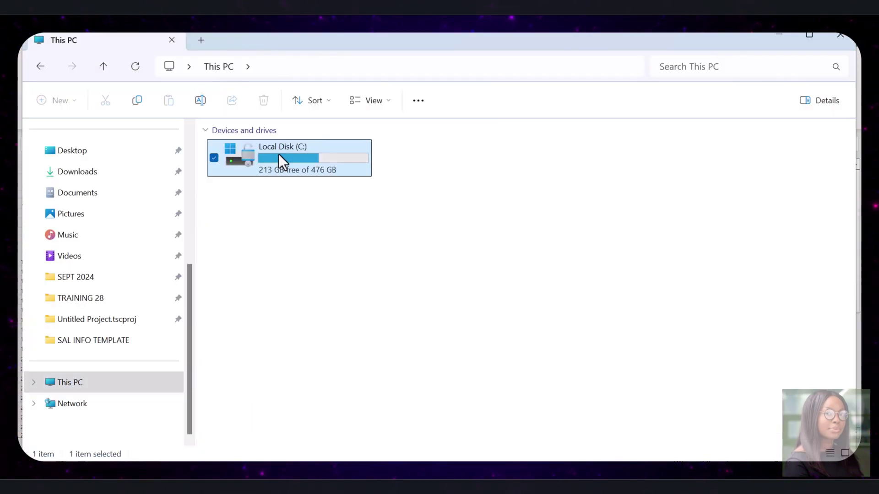
Open Local Disk (C:) and then the Invoices folder
{"action": "double_click", "coordinate": [278, 154]}
{"action": "type", "text": "inv"}
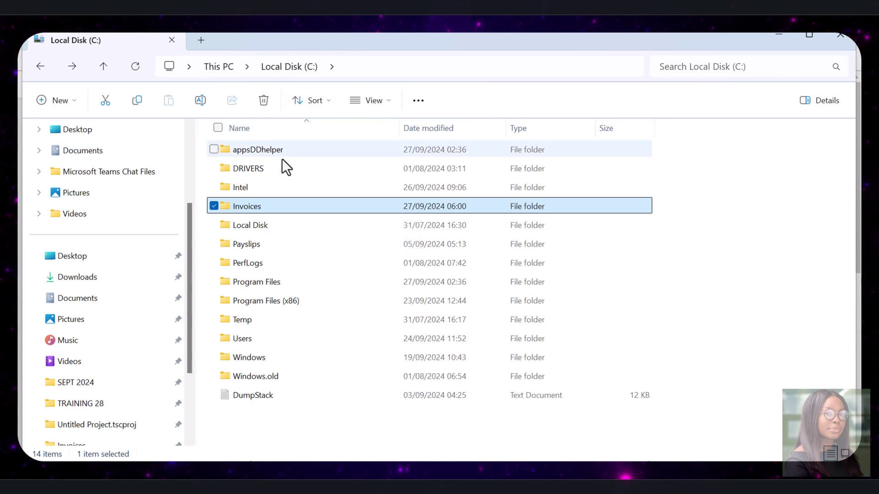
{"action": "double_click", "coordinate": [274, 205]}
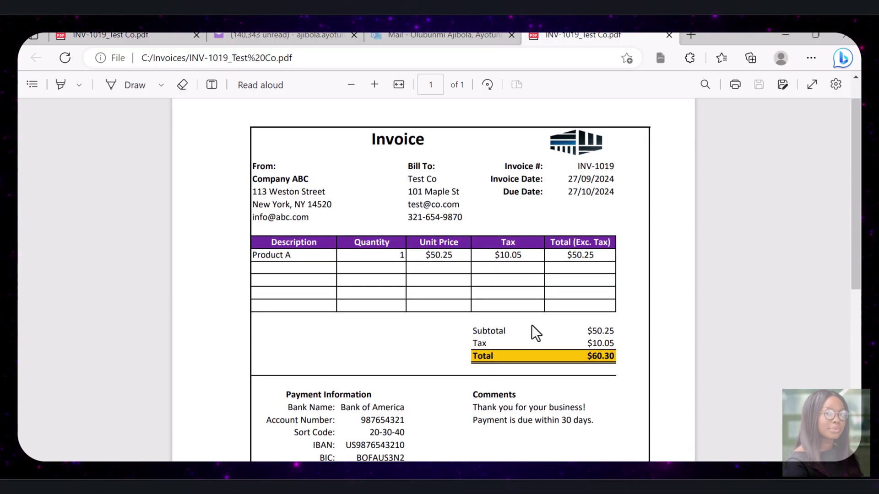
Compare customer Test Co in D5 and INV-1019 in F4 against the exported PDF
{"action": "key", "text": "alt+Tab"}
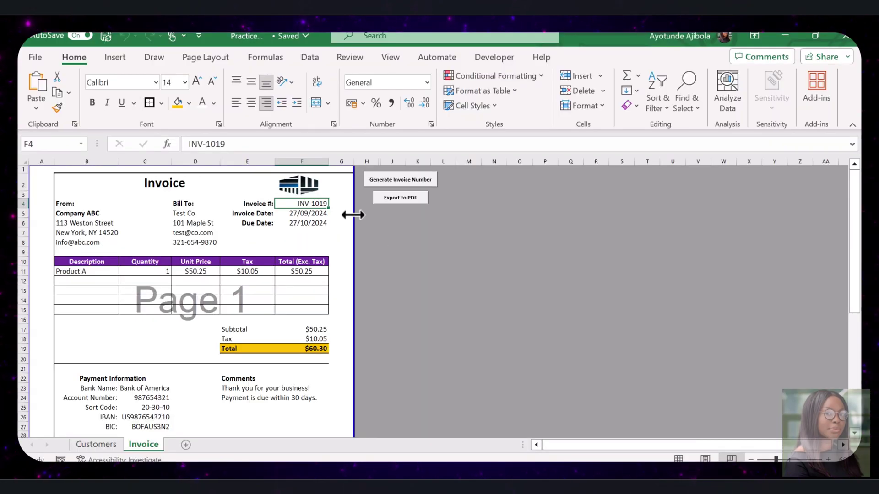
{"action": "left_click", "coordinate": [197, 213]}
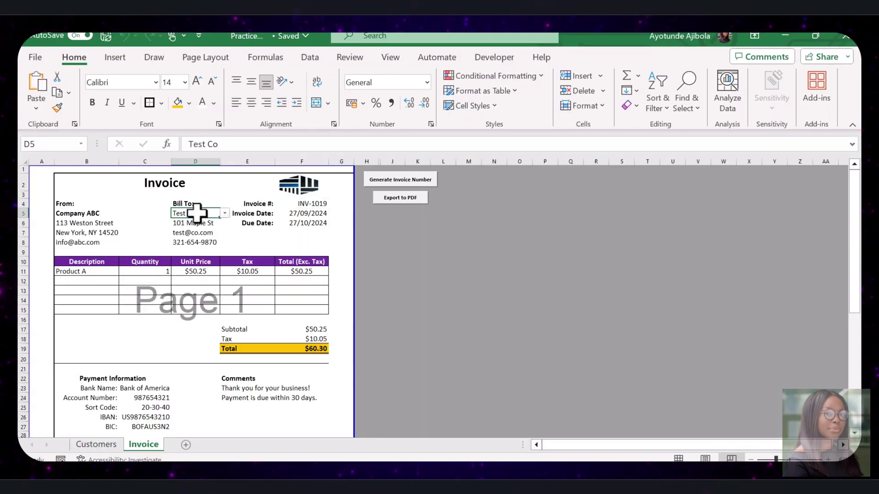
{"action": "left_click", "coordinate": [308, 204]}
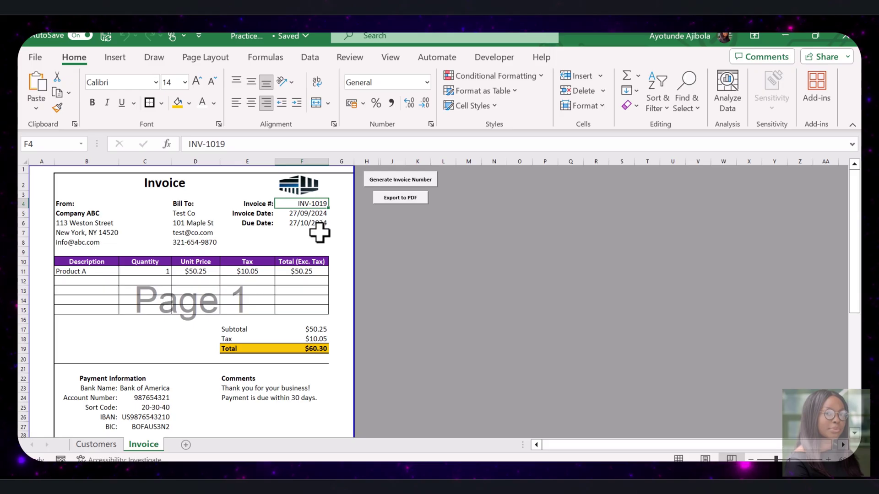
{"action": "left_click", "coordinate": [402, 419]}
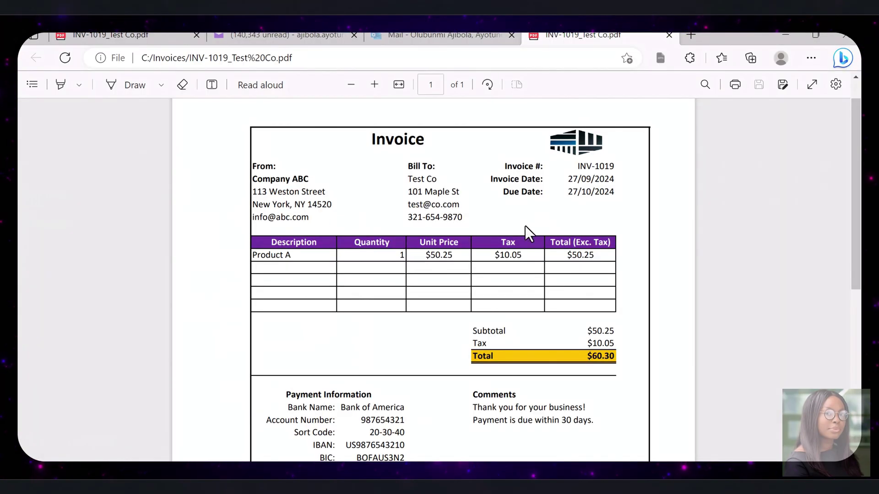